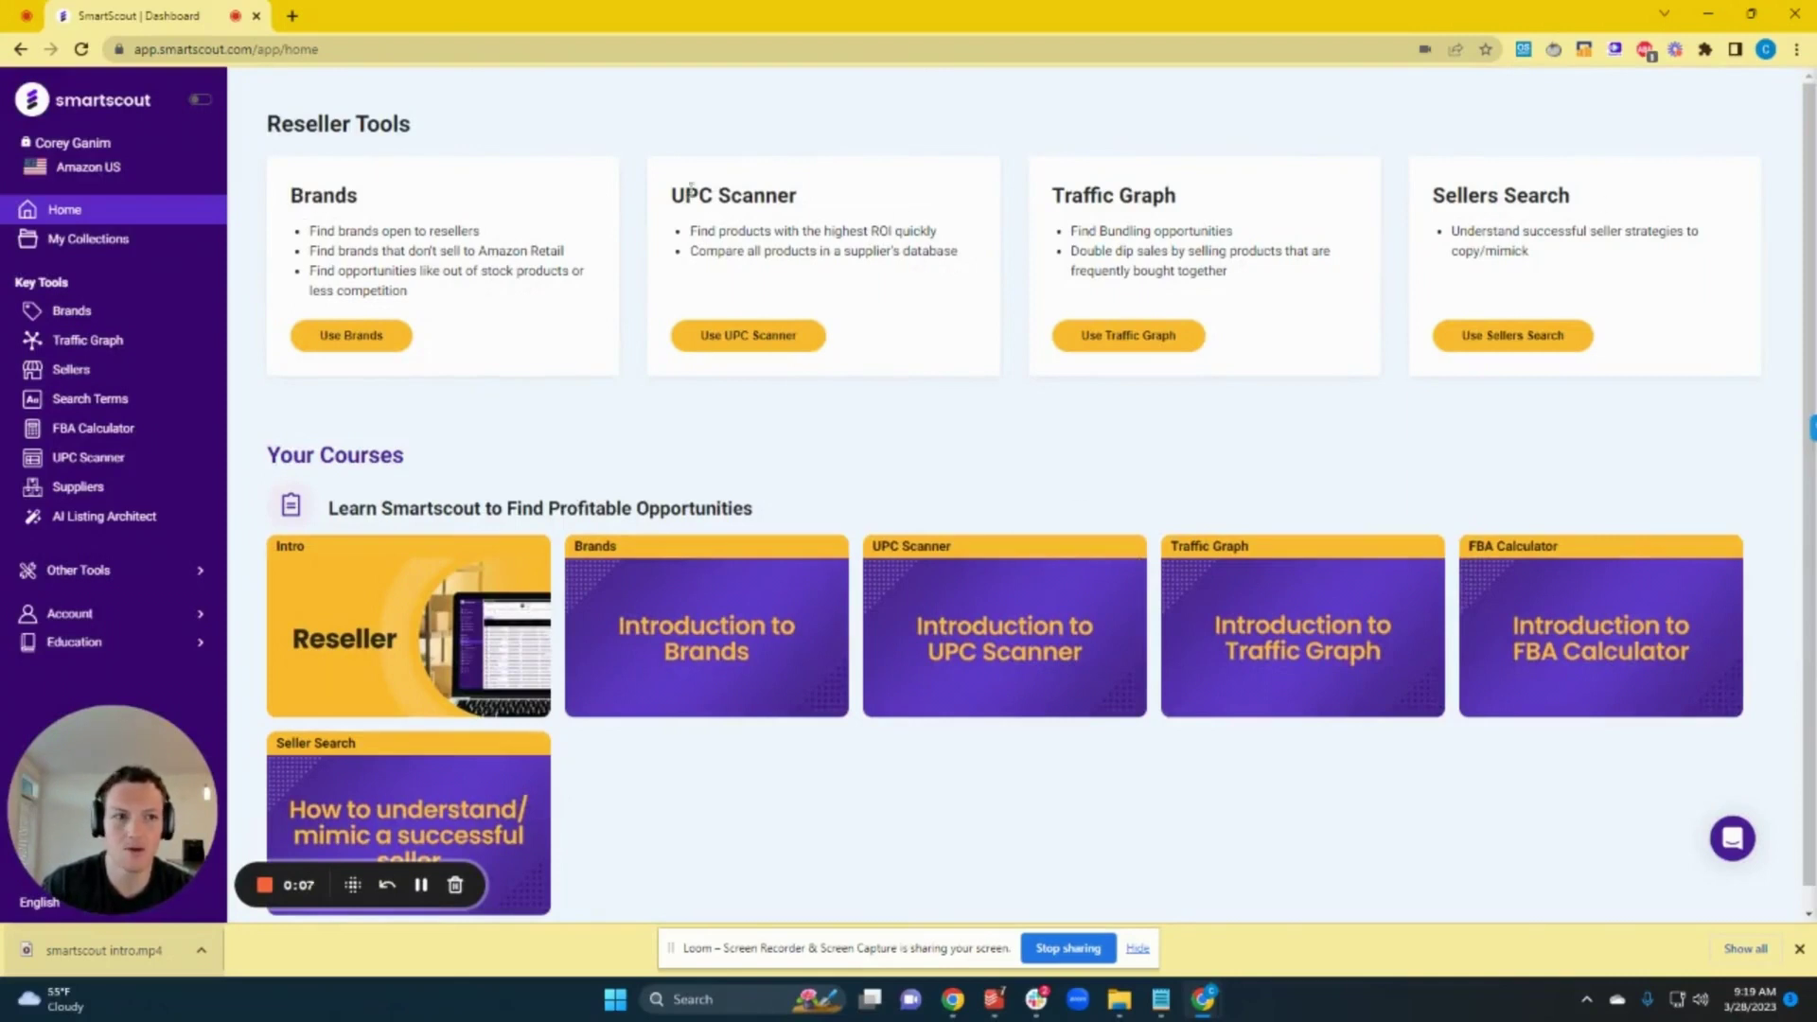
pyautogui.doubleClick(305, 122)
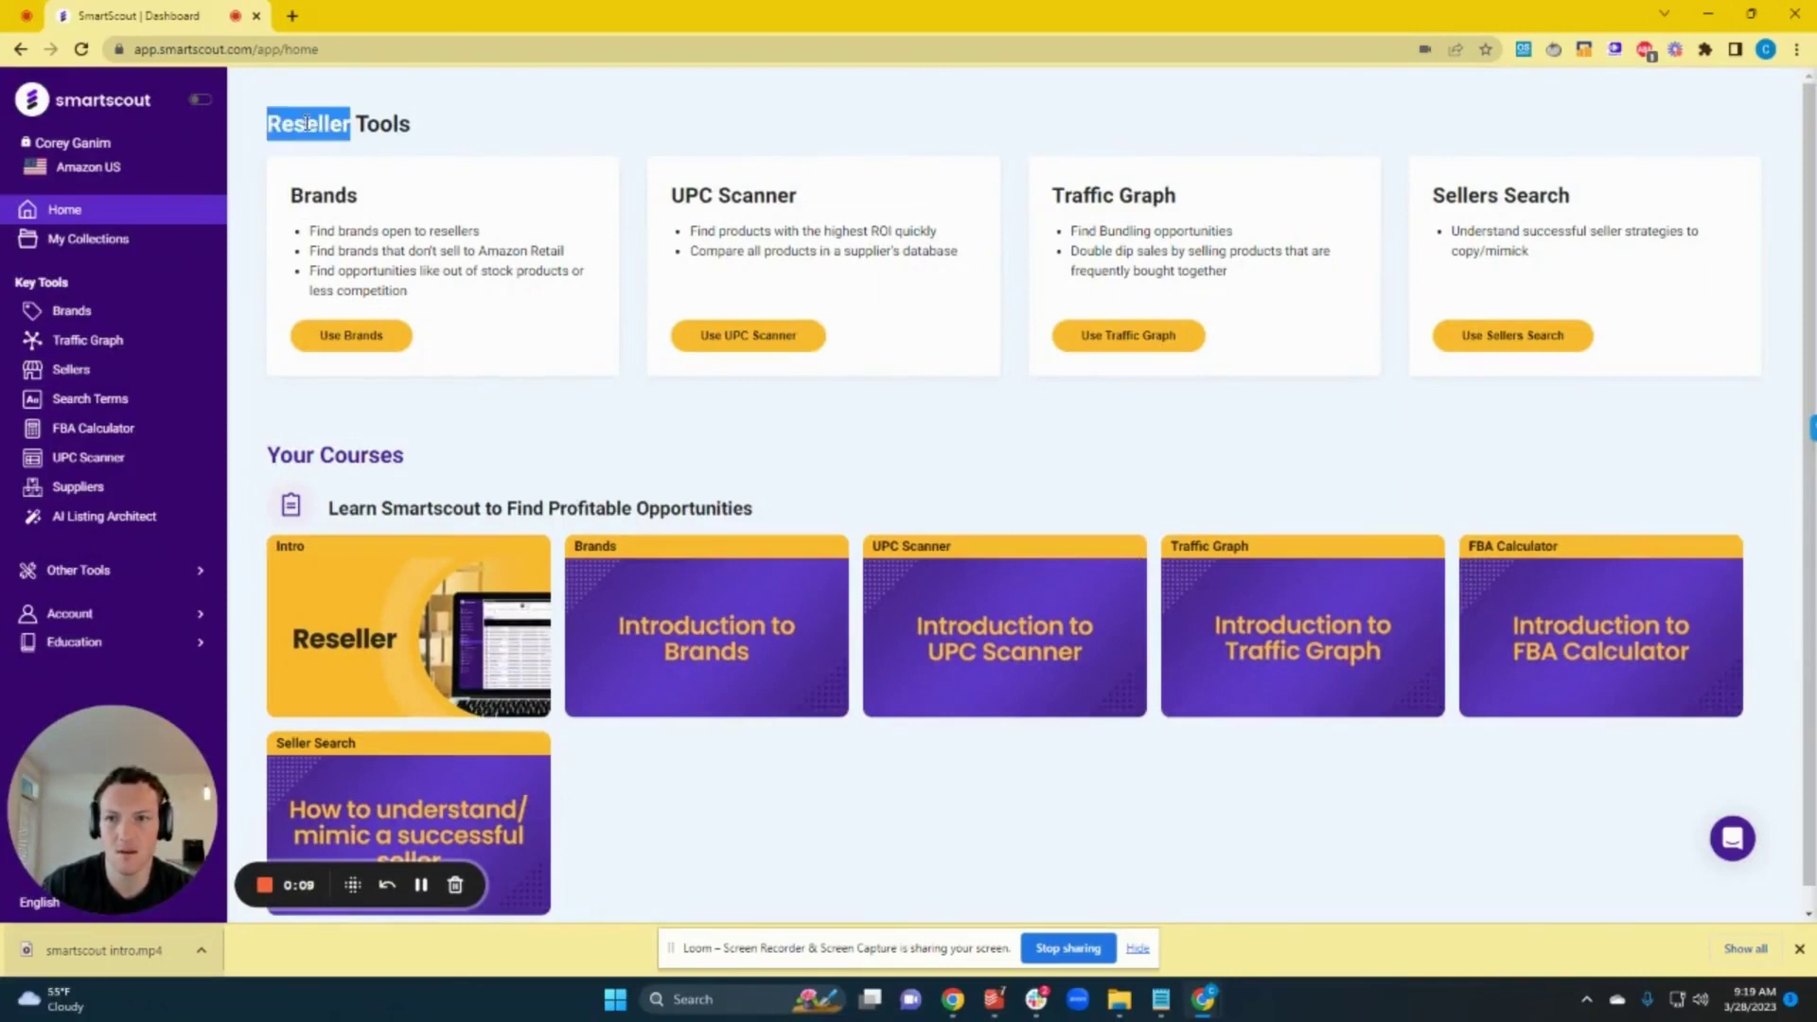
pyautogui.click(324, 126)
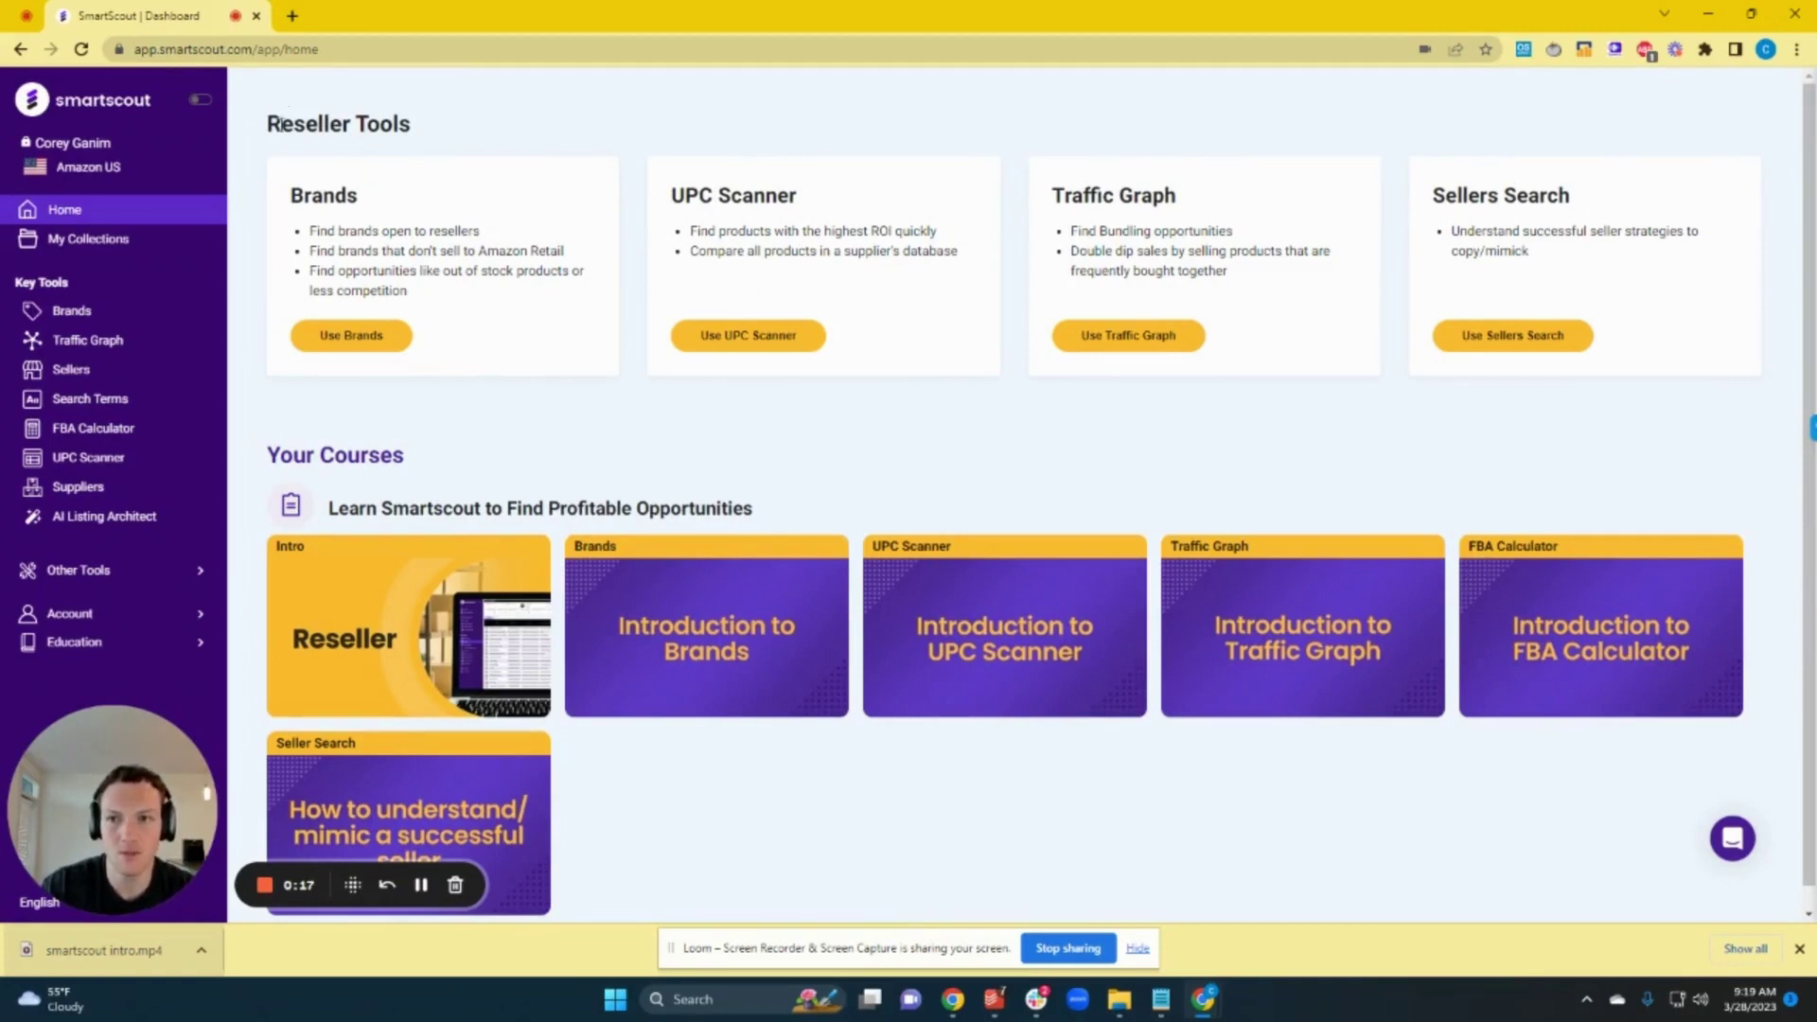
pyautogui.moveTo(277, 125); pyautogui.dragTo(344, 124)
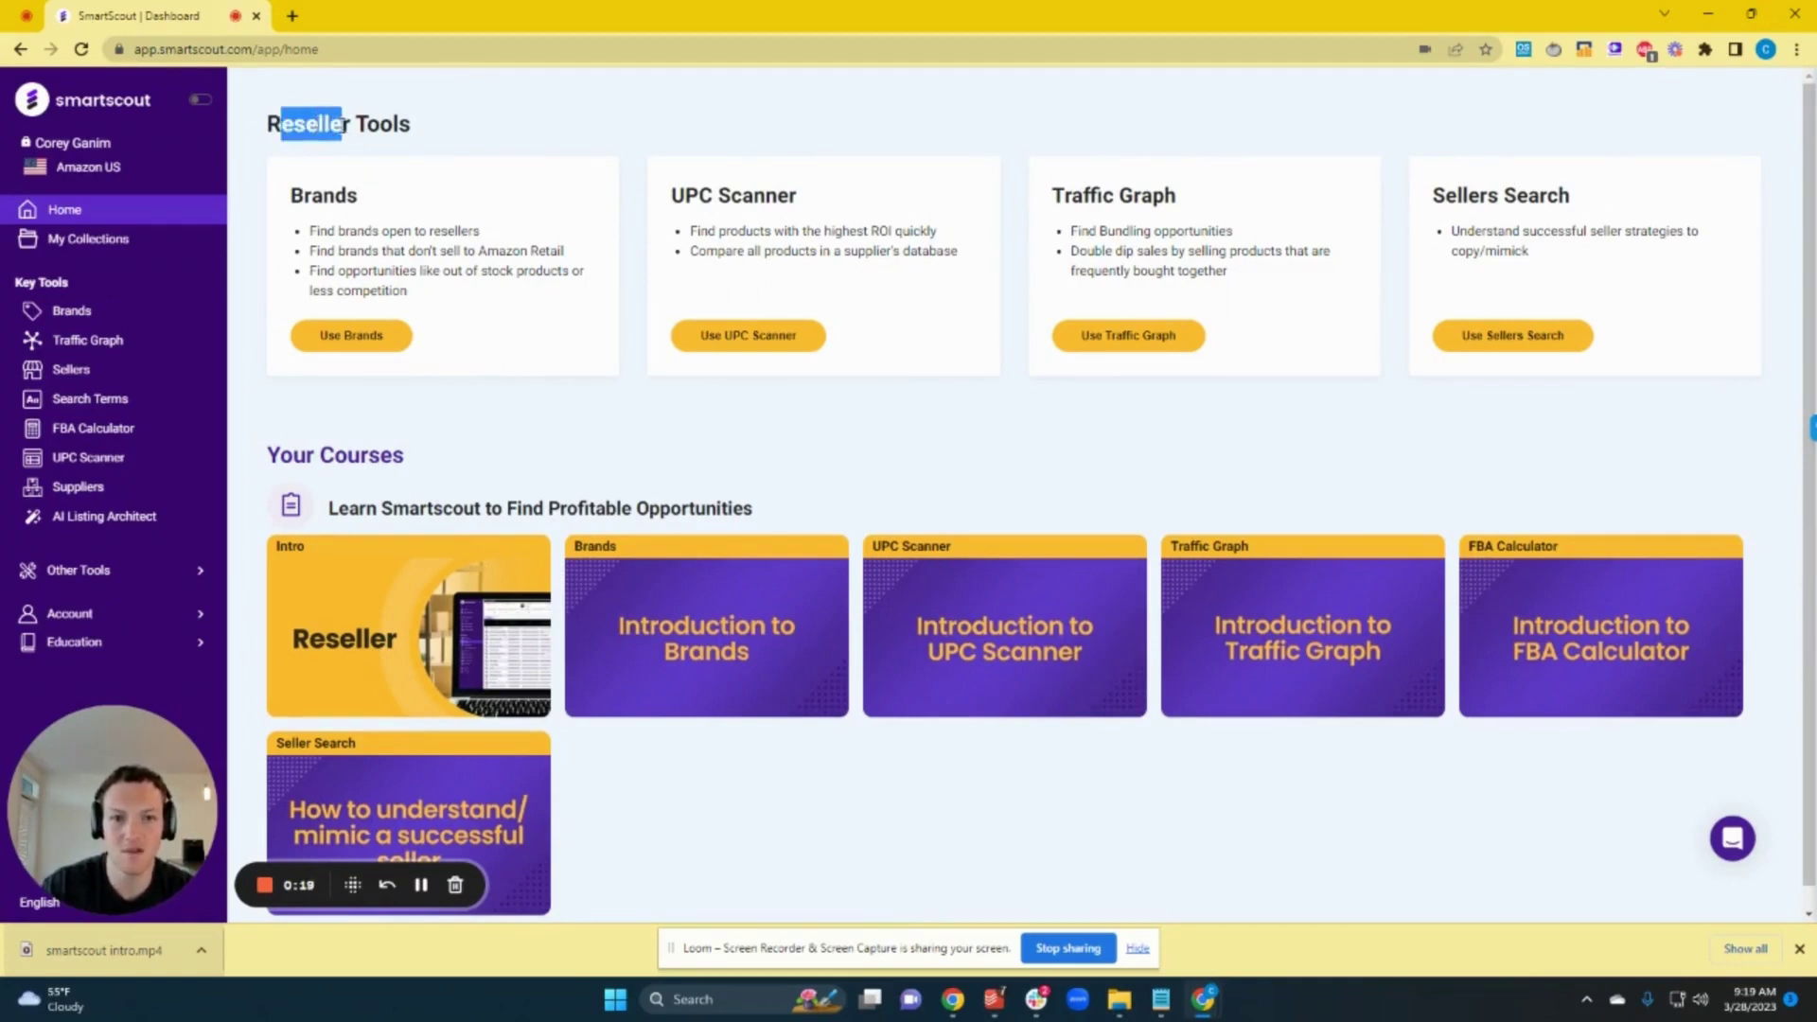
pyautogui.click(357, 129)
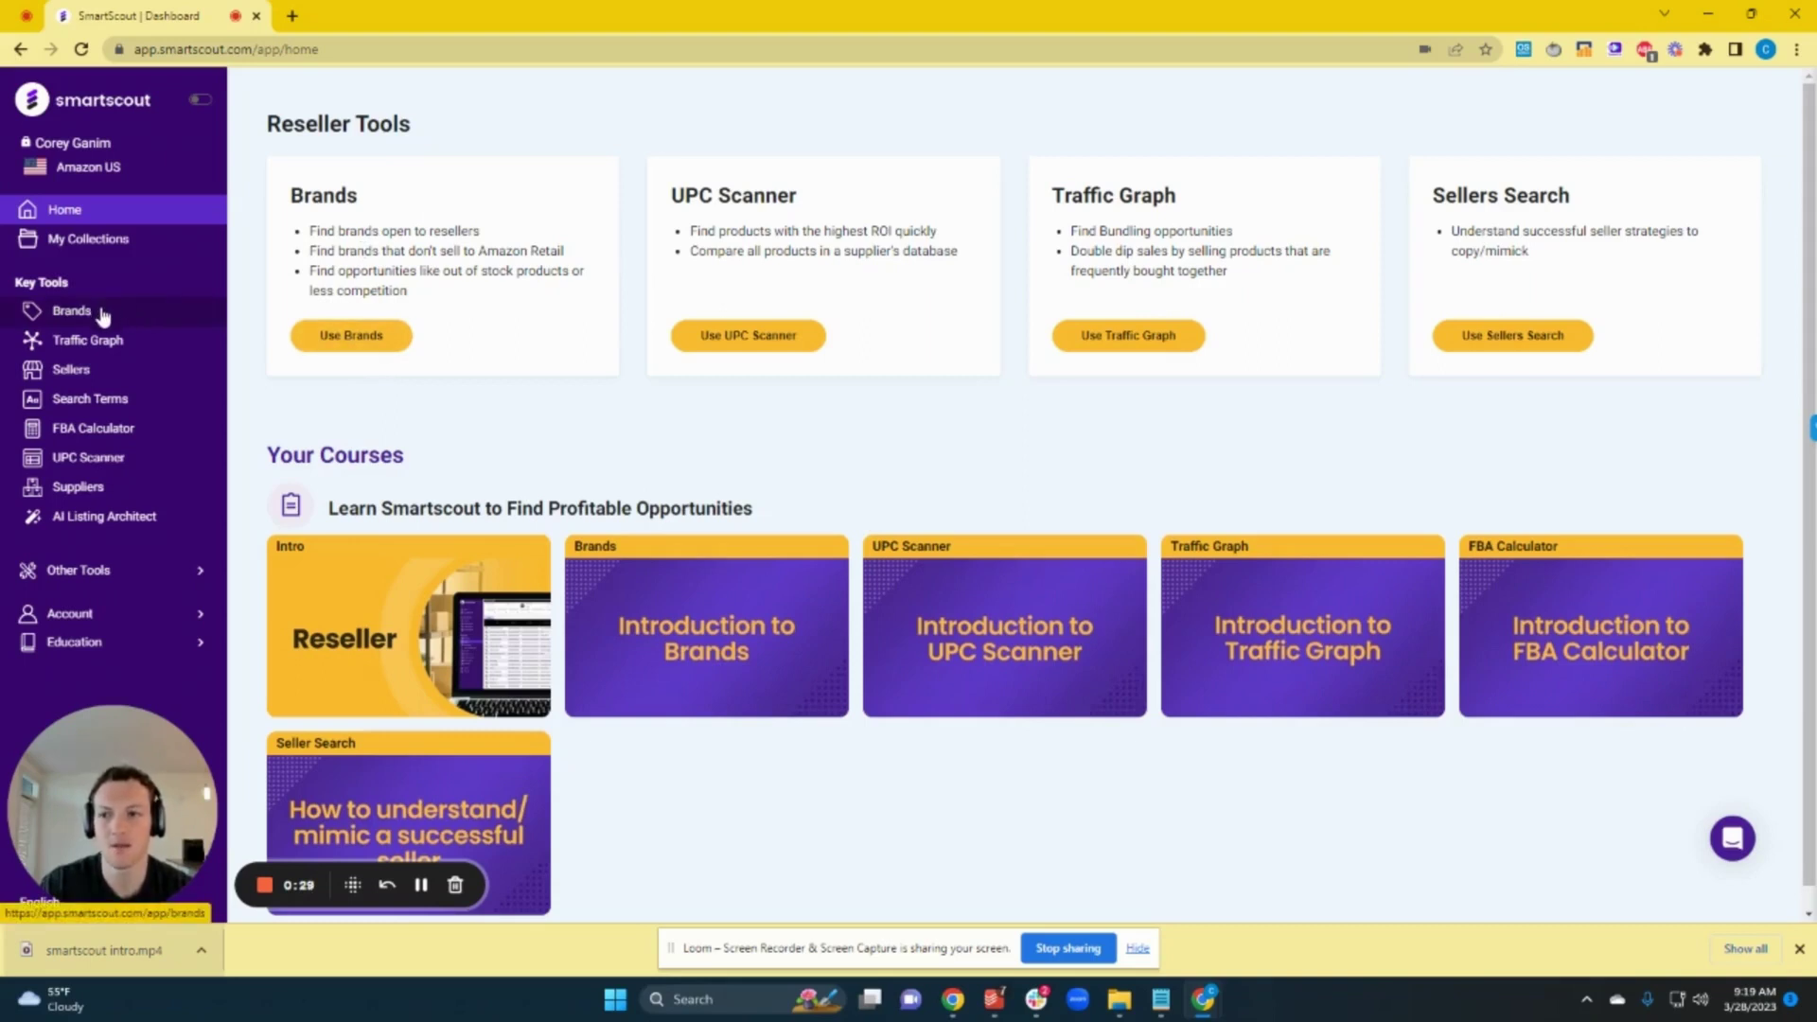
# - Open the Brands tool in SmartScout
pyautogui.click(72, 311)
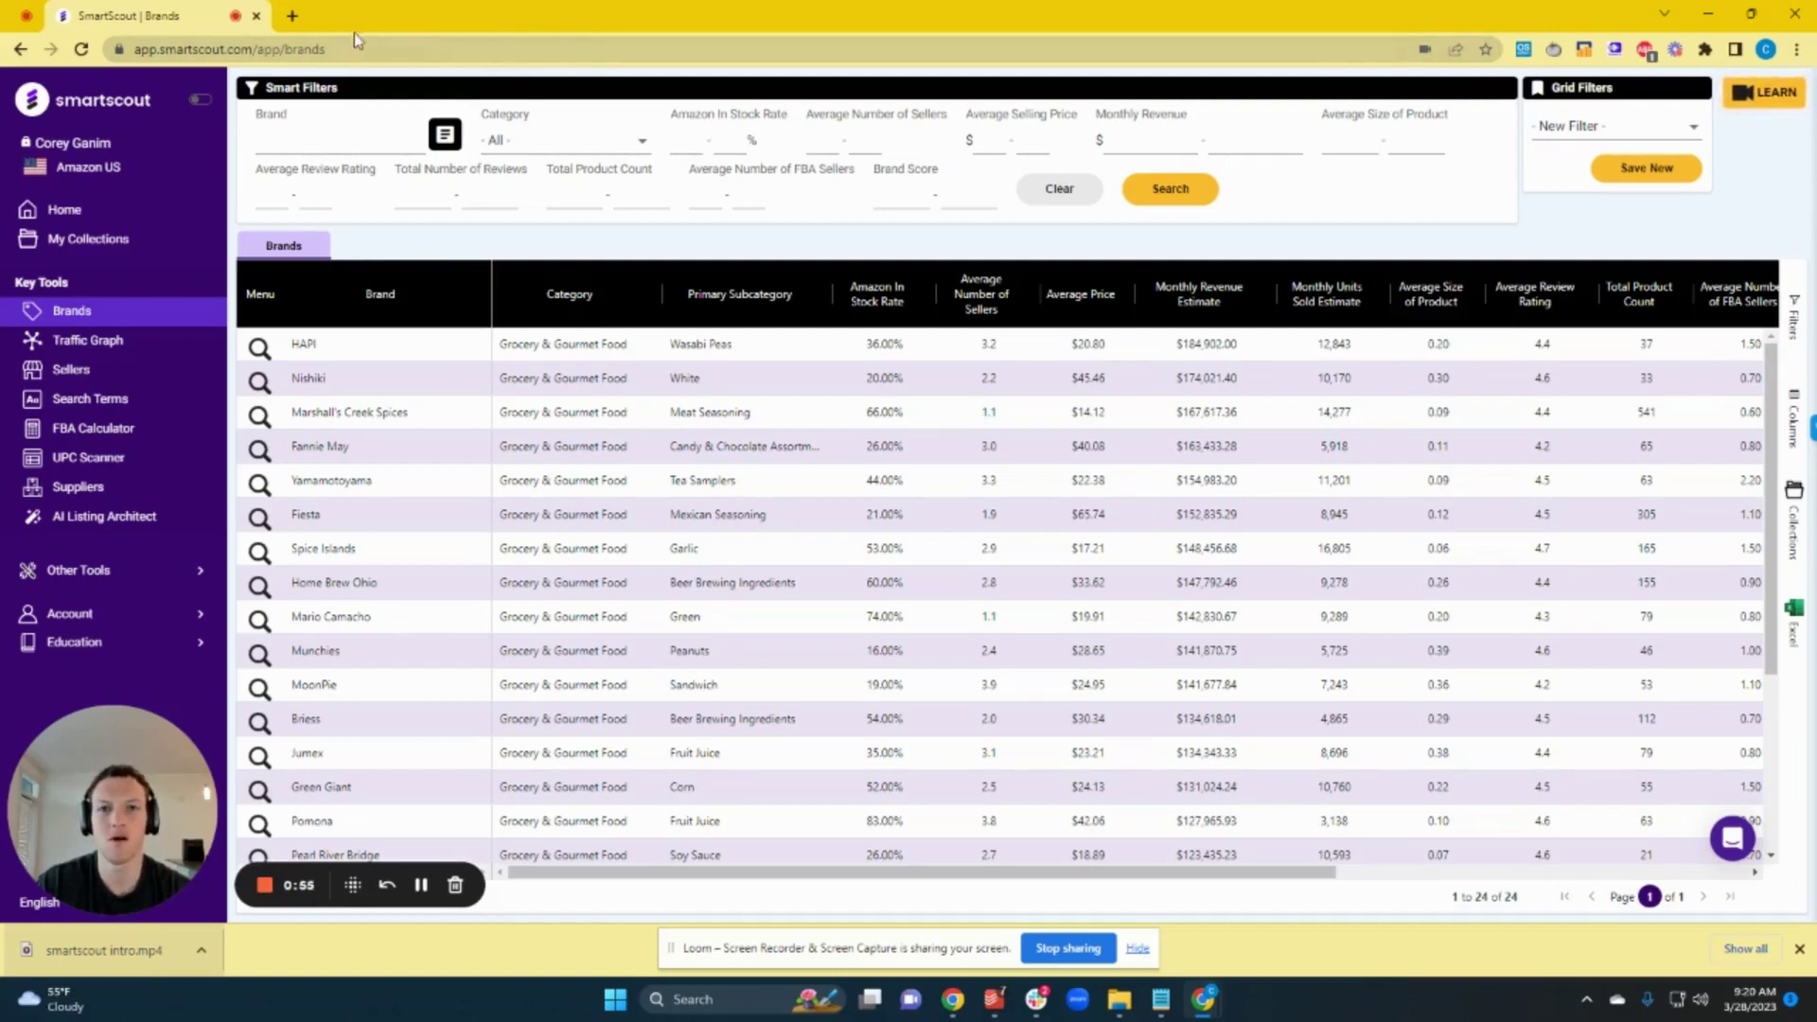
# - Open Amazon in a new browser tab and search the store for "milwaukee"
pyautogui.click(291, 17)
pyautogui.write('am')
pyautogui.press('Return')
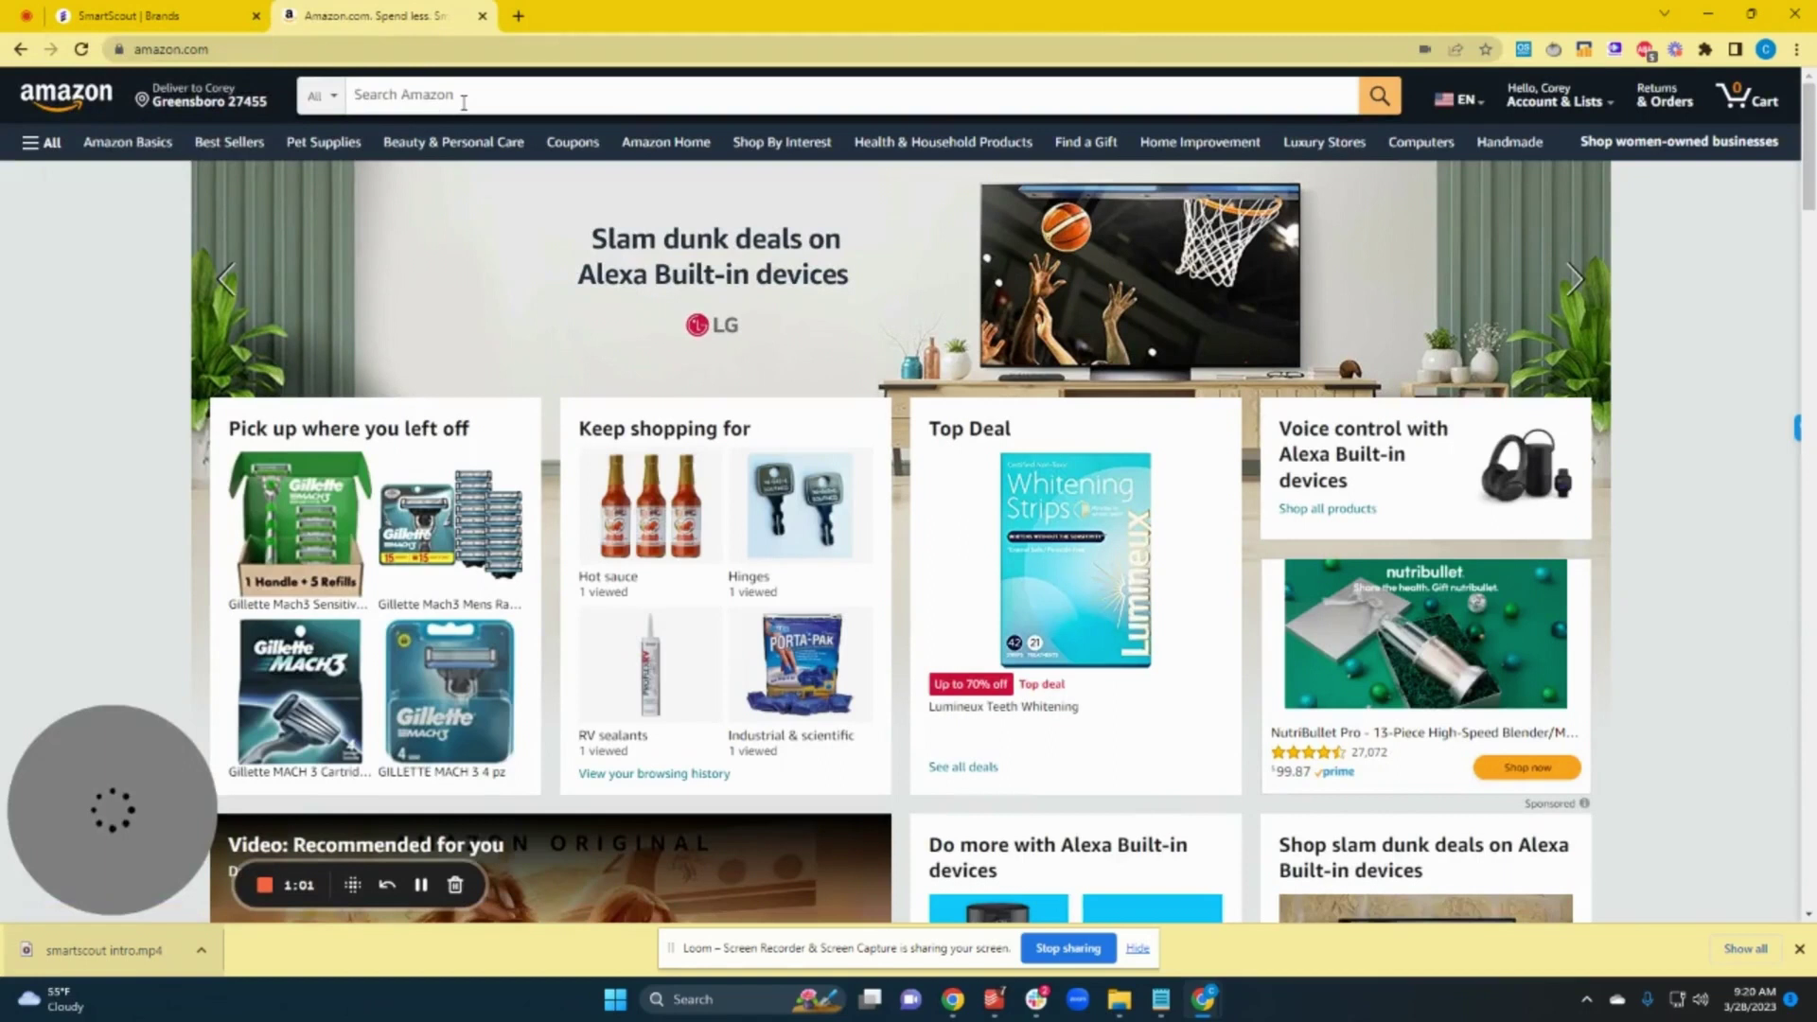
pyautogui.click(465, 99)
pyautogui.write('milw')
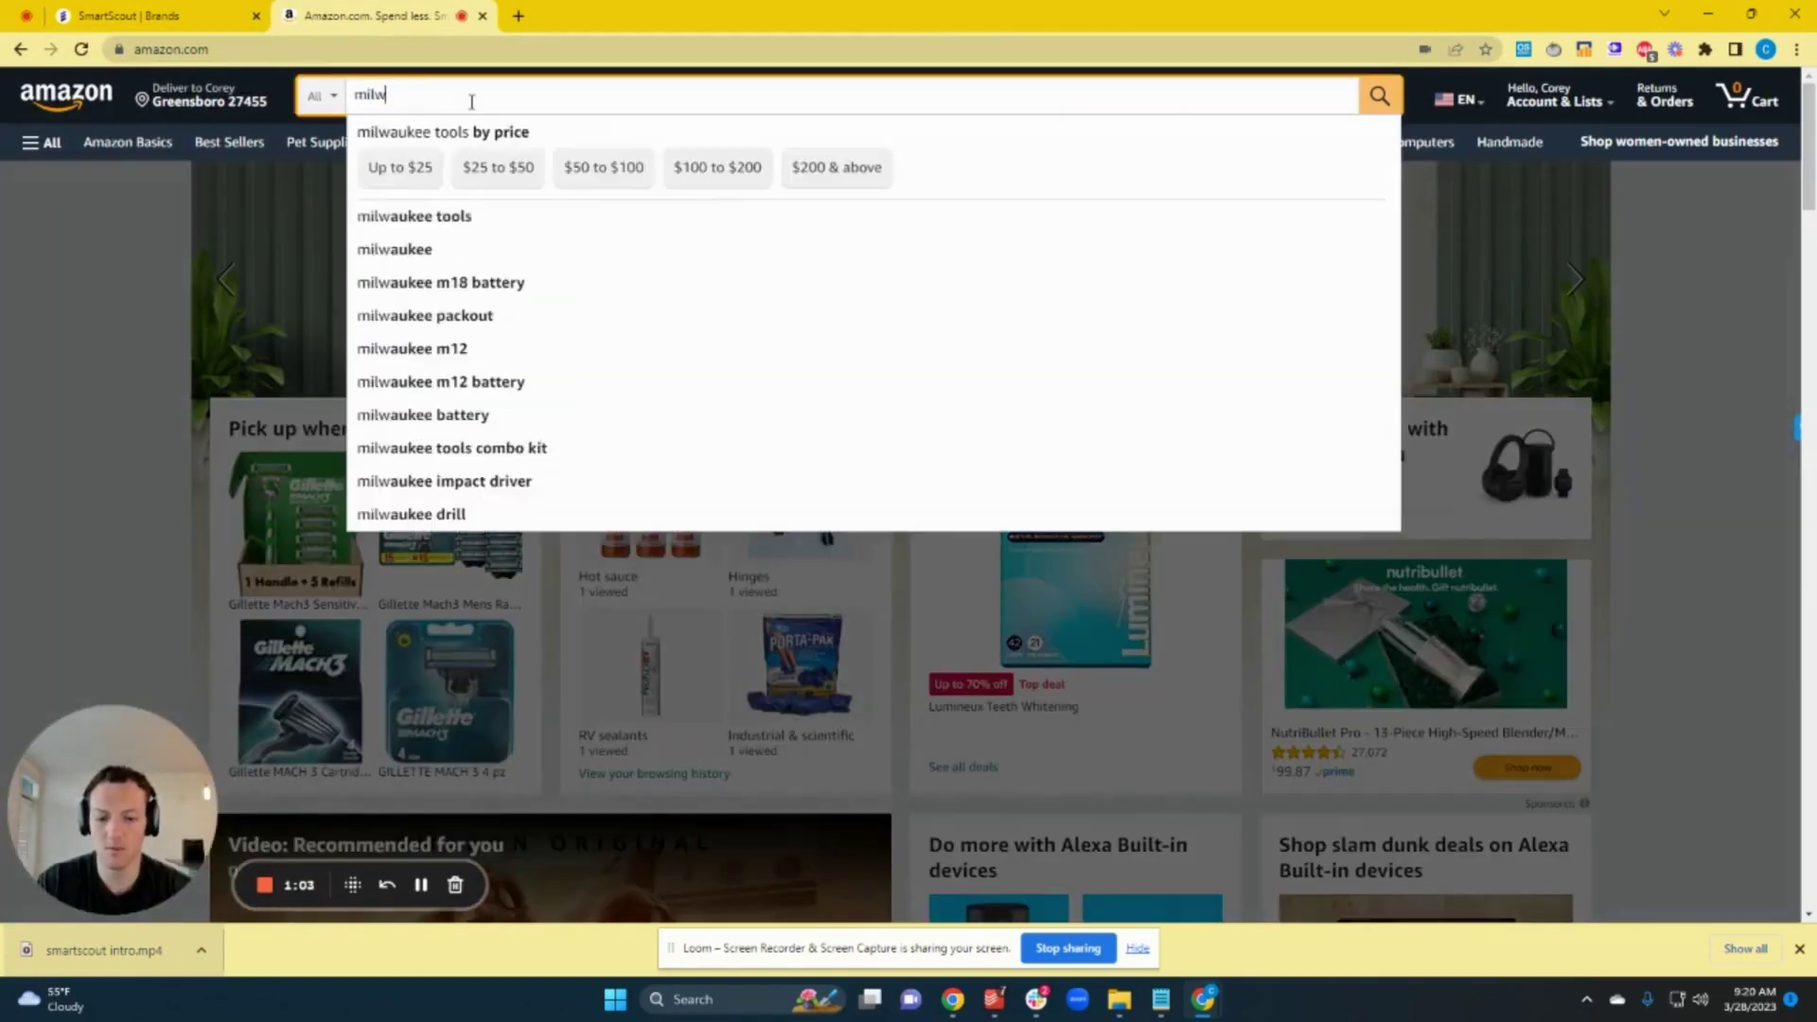
pyautogui.write('aukee')
pyautogui.press('Return')
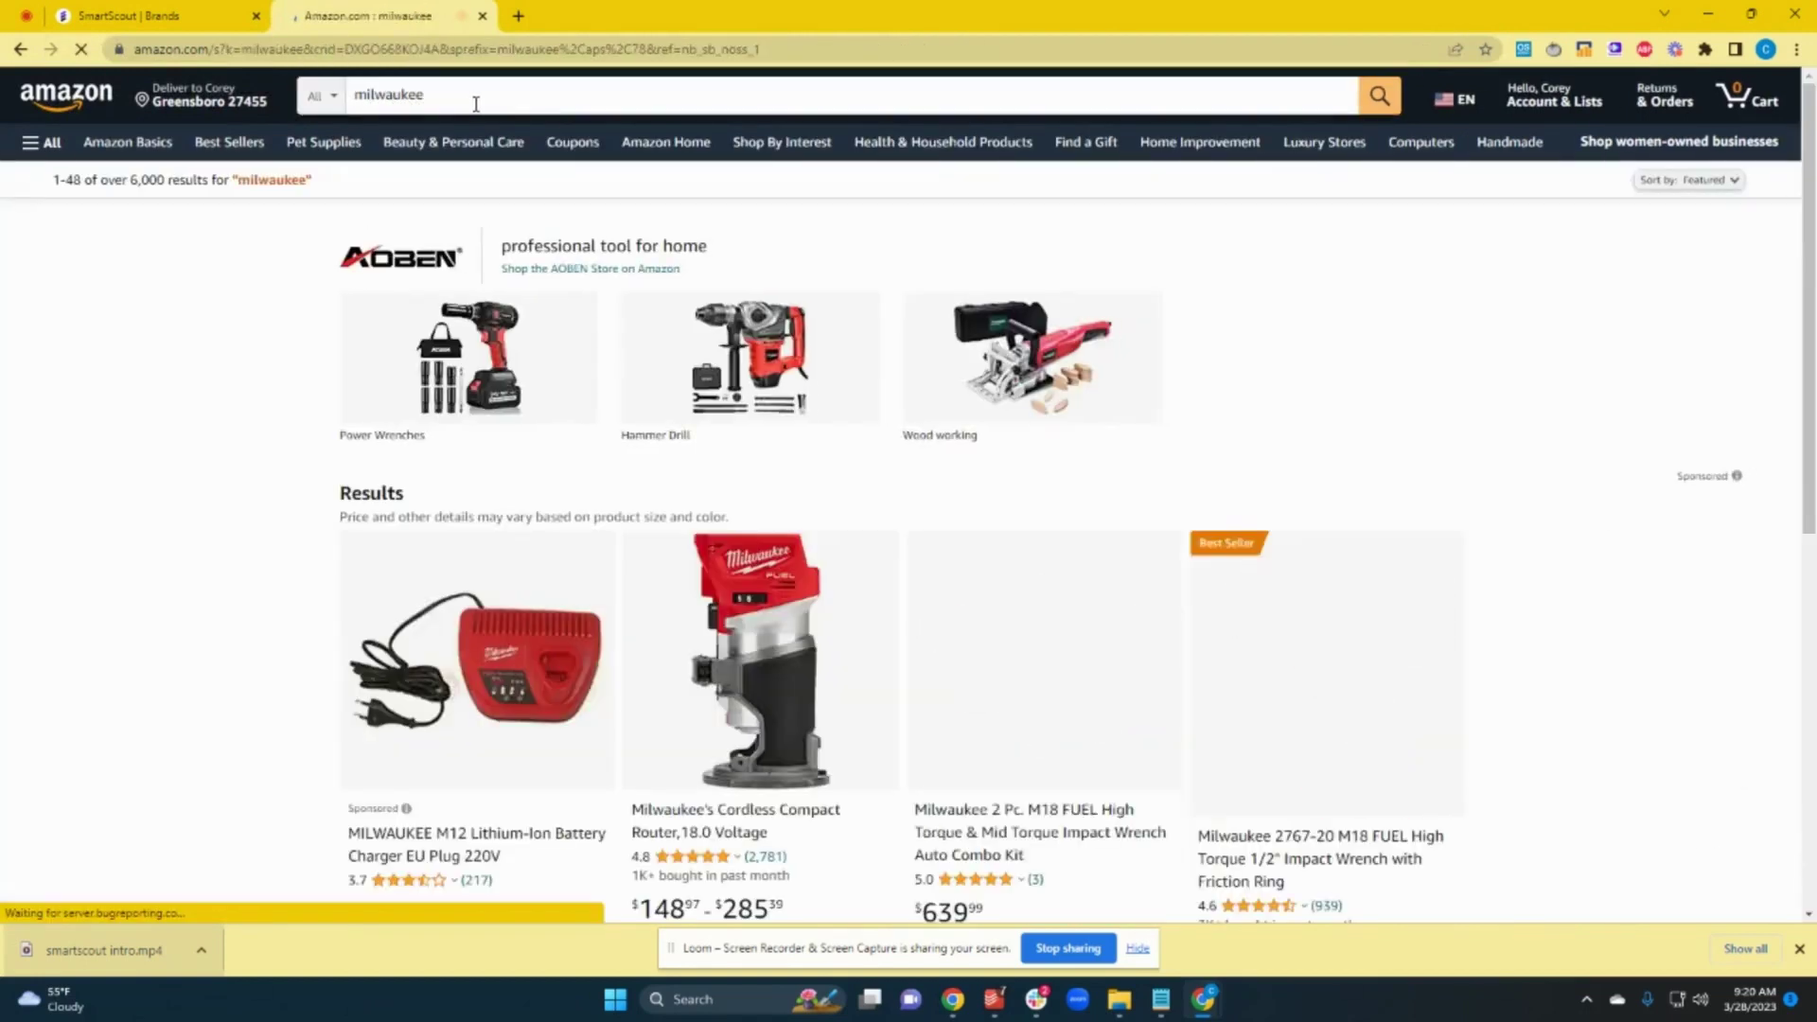
# - Examine the Milwaukee search results for the total result count, FBA seller counts, monthly sales estimates and price history of individual products
pyautogui.doubleClick(143, 179)
pyautogui.click(151, 180)
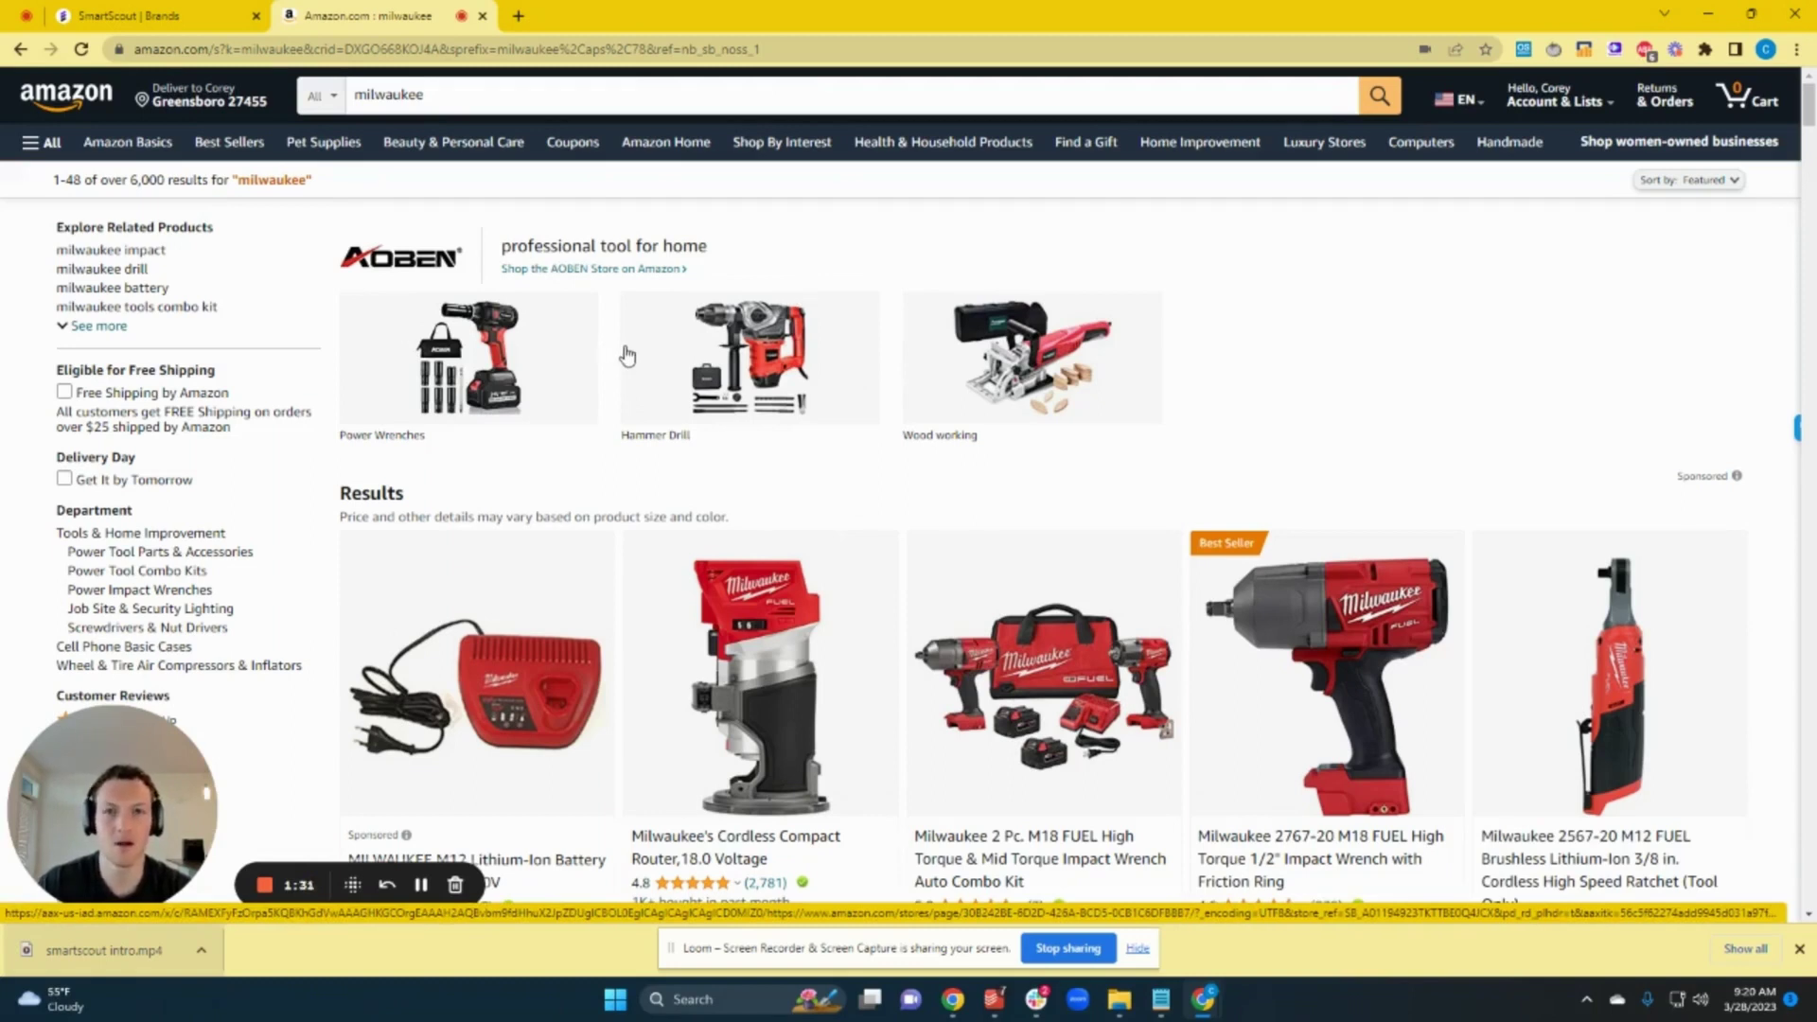
pyautogui.scroll(-3, 357, 398)
pyautogui.moveTo(365, 386)
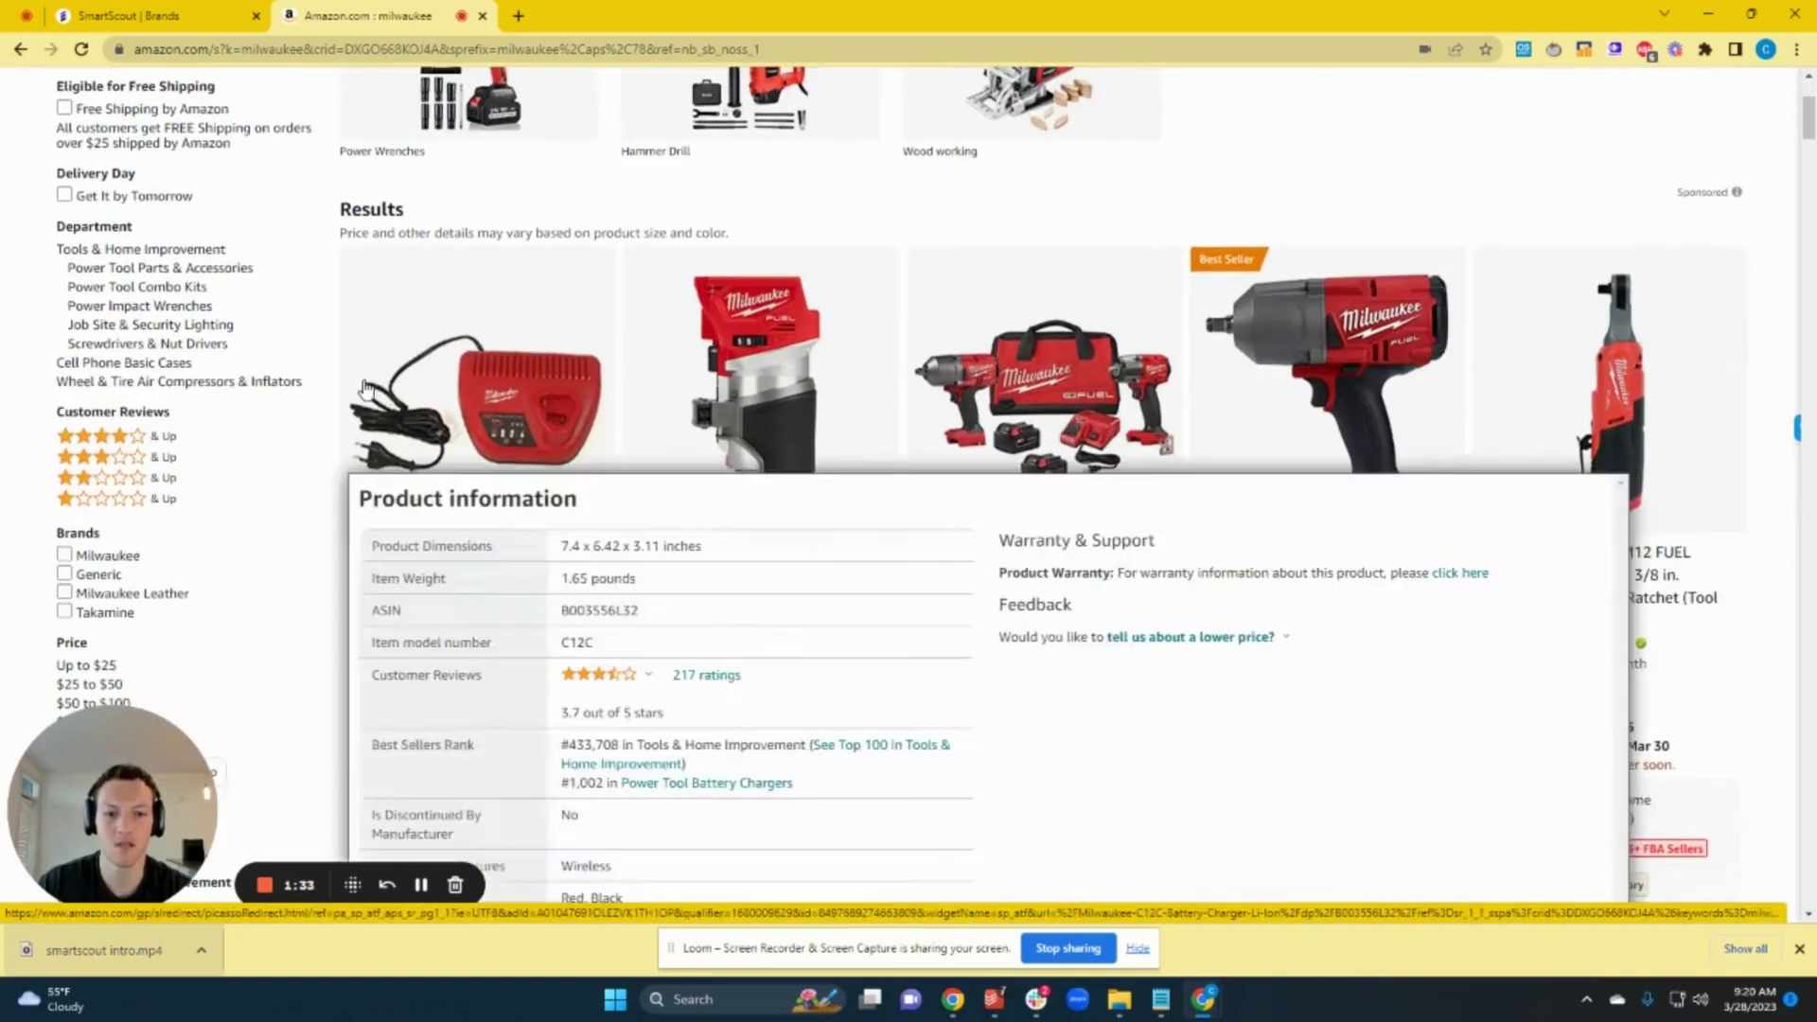
pyautogui.scroll(-4, 312, 358)
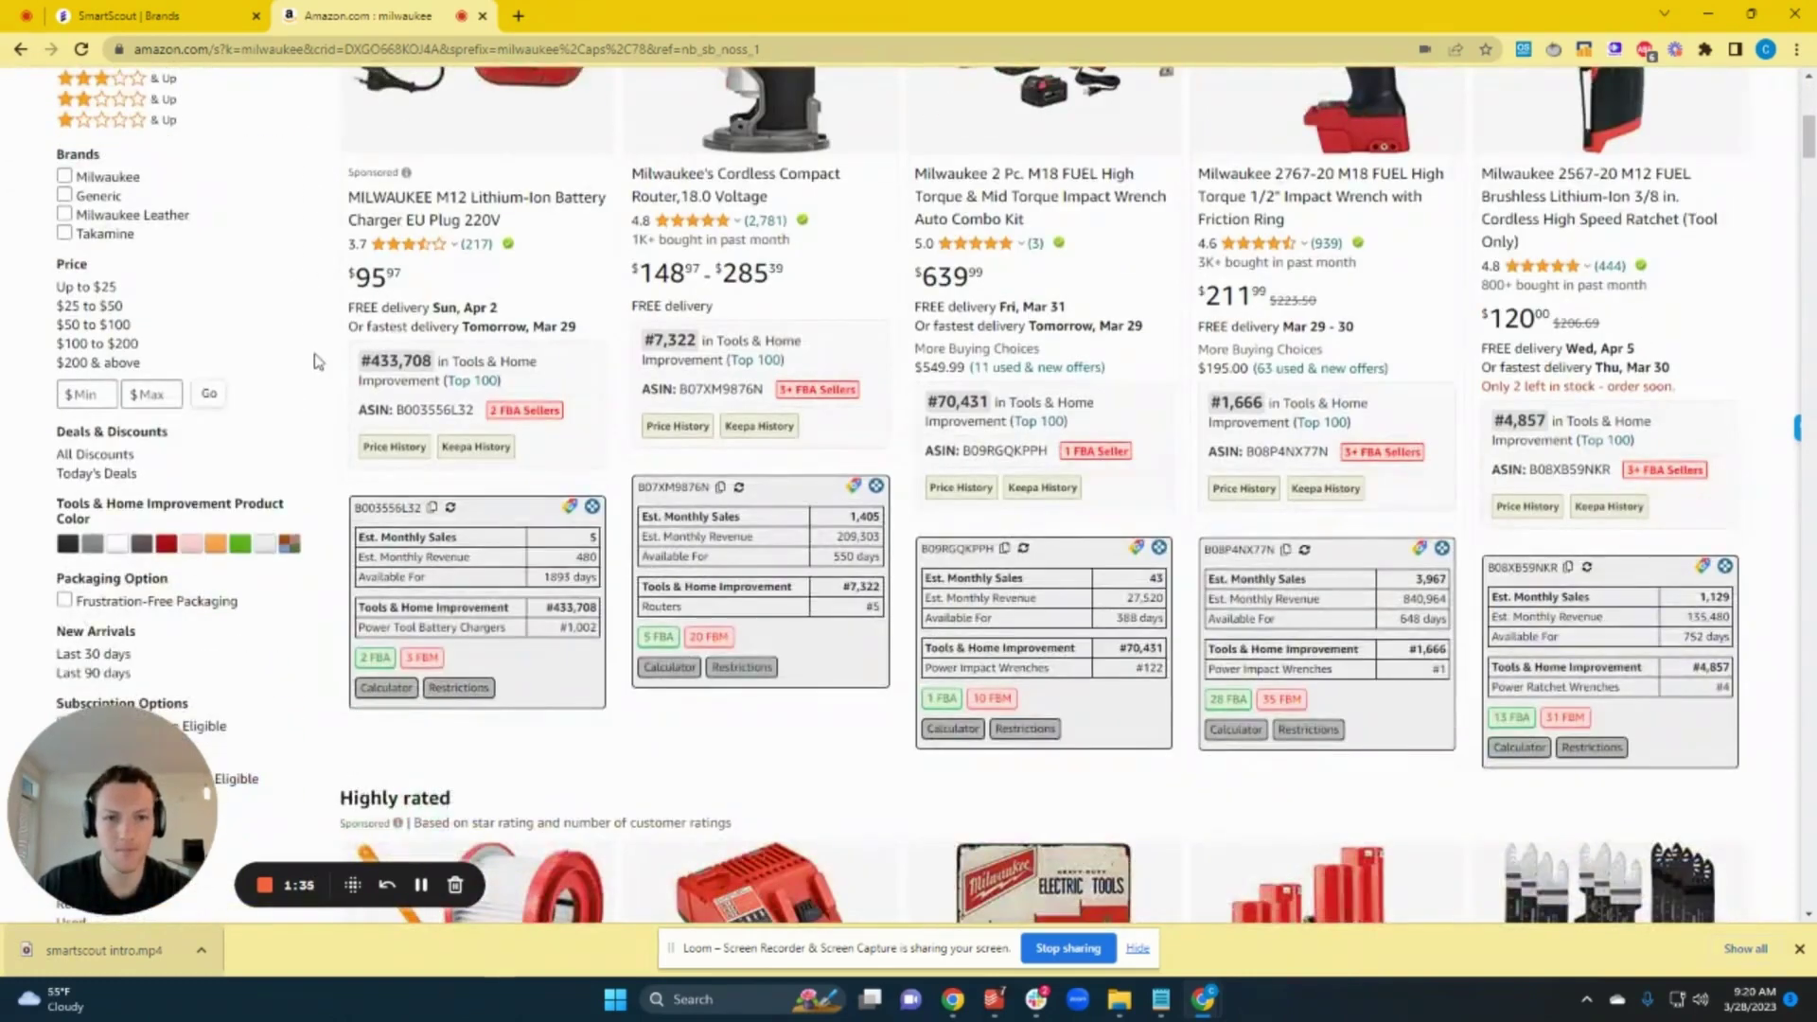
pyautogui.scroll(3, 317, 362)
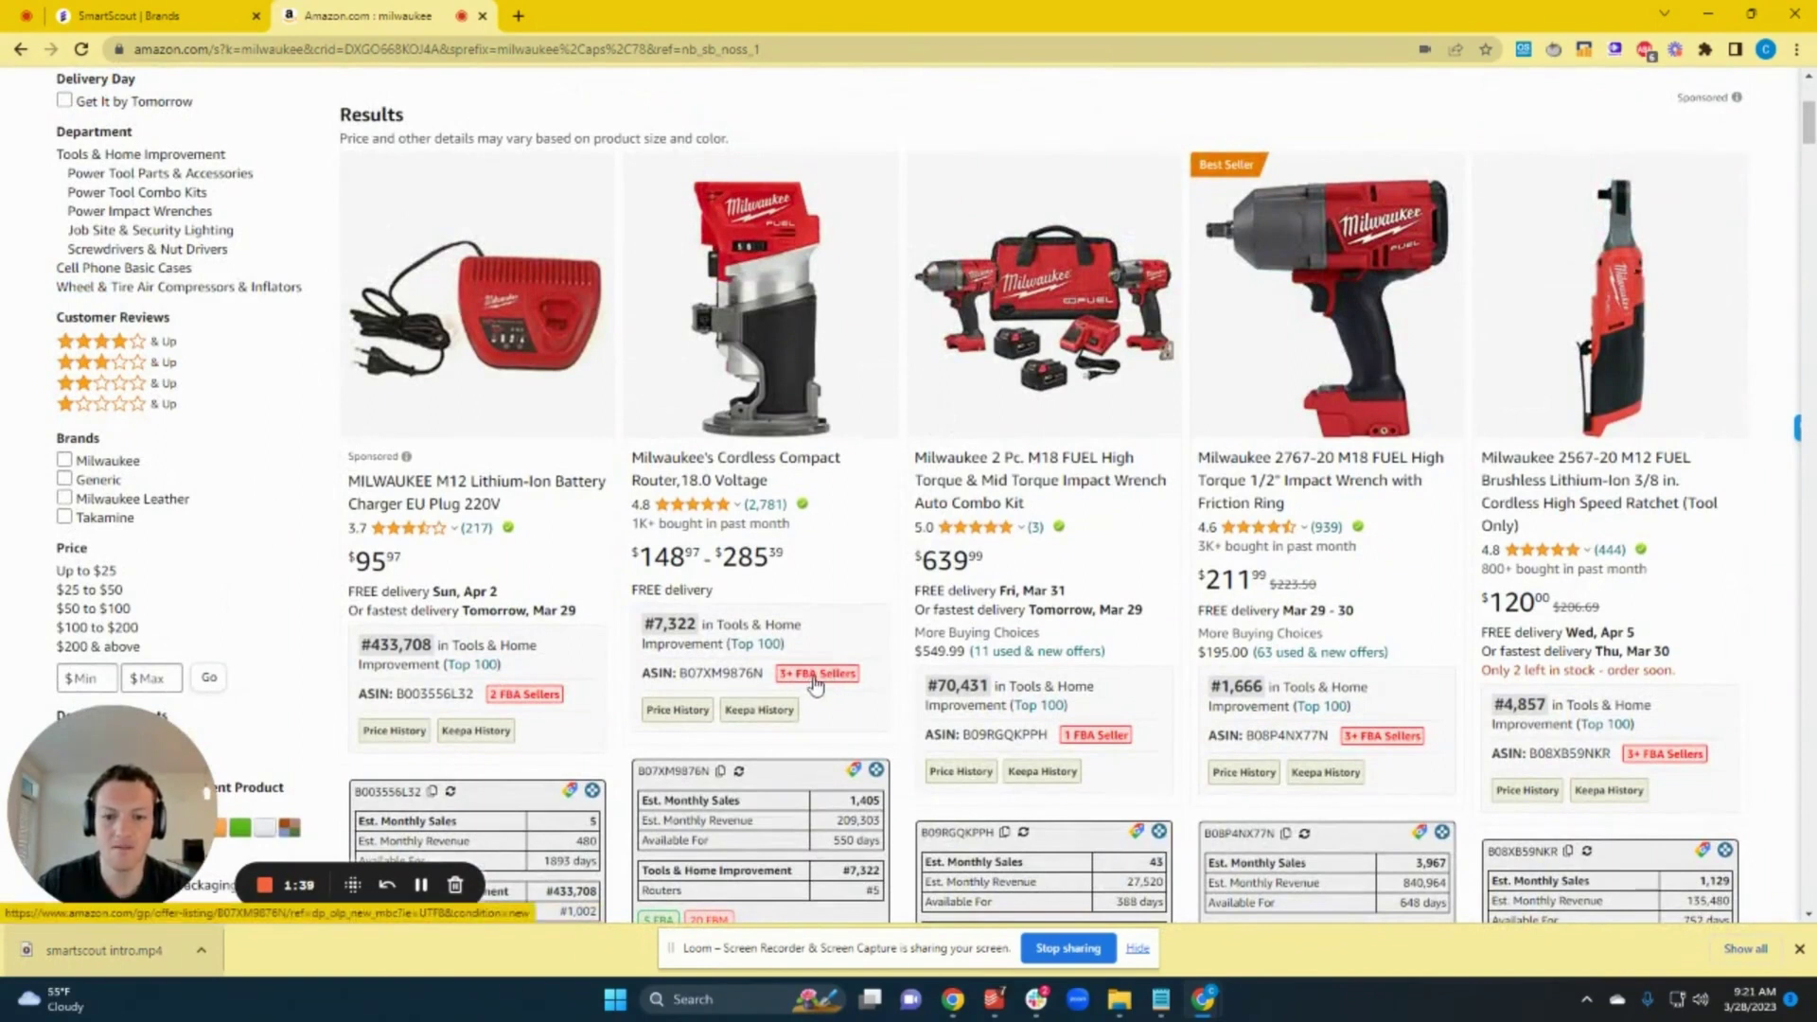
pyautogui.scroll(-1, 851, 606)
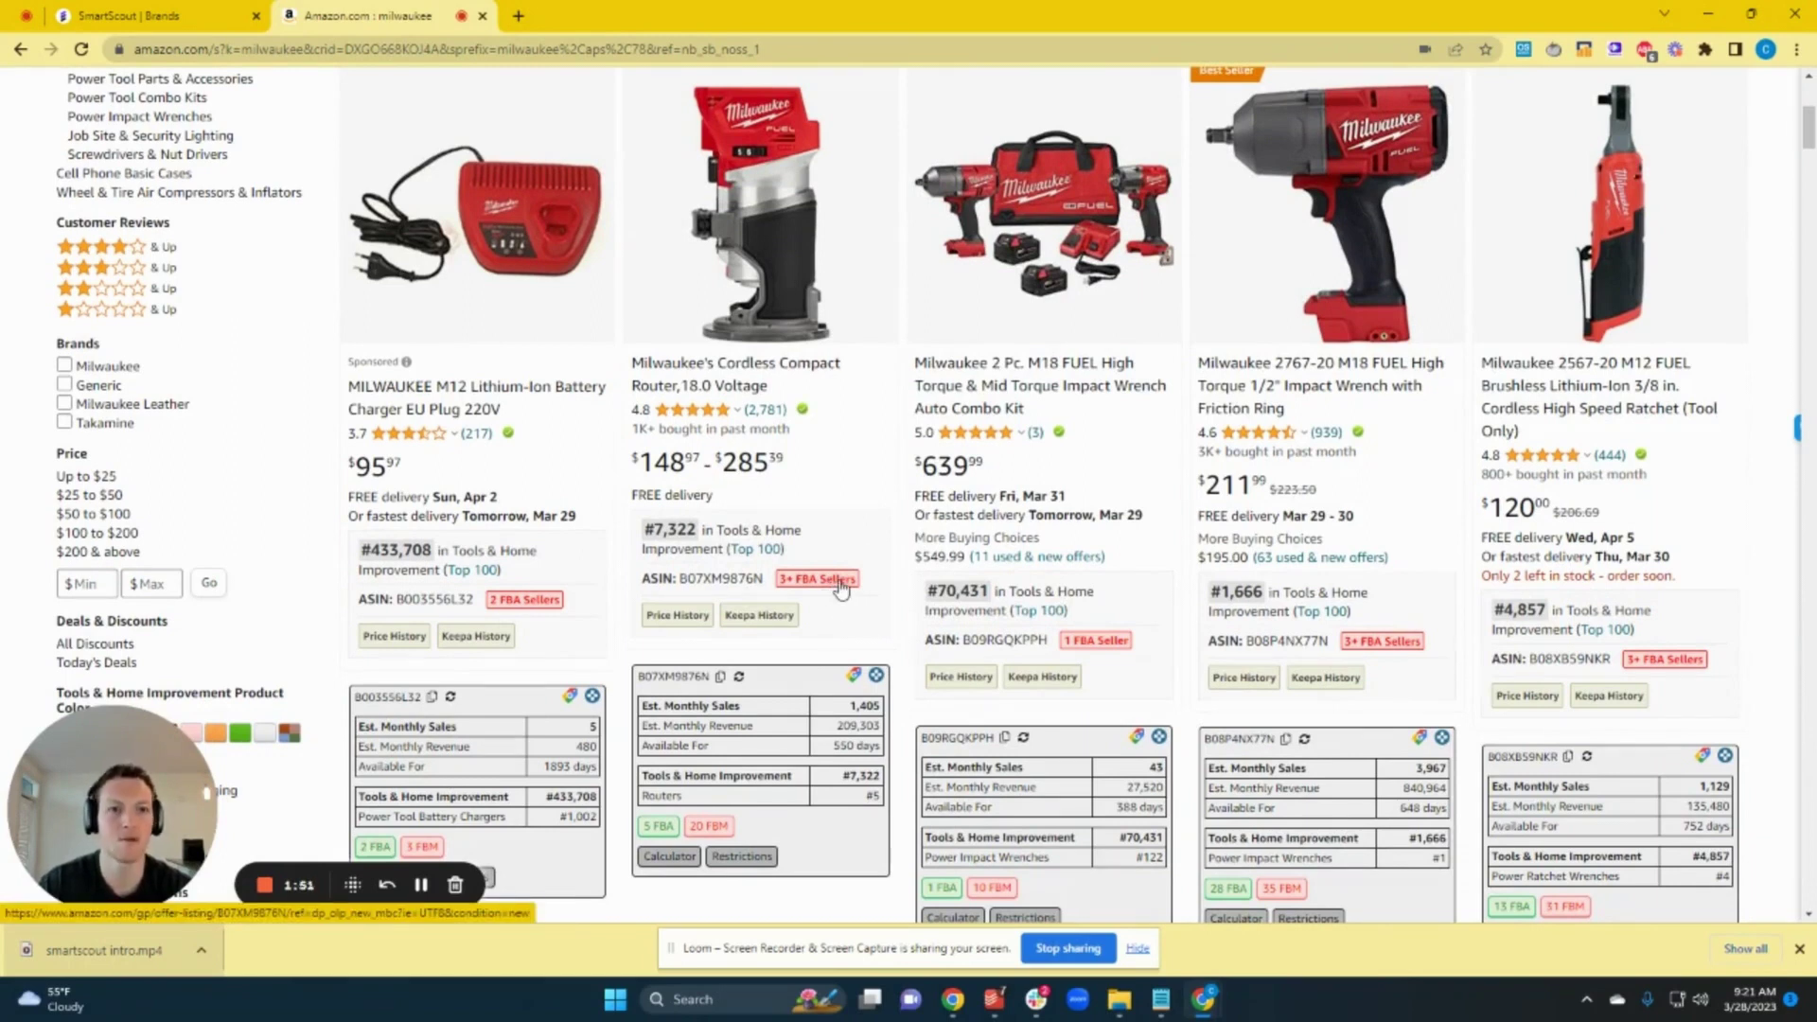
pyautogui.moveTo(755, 390)
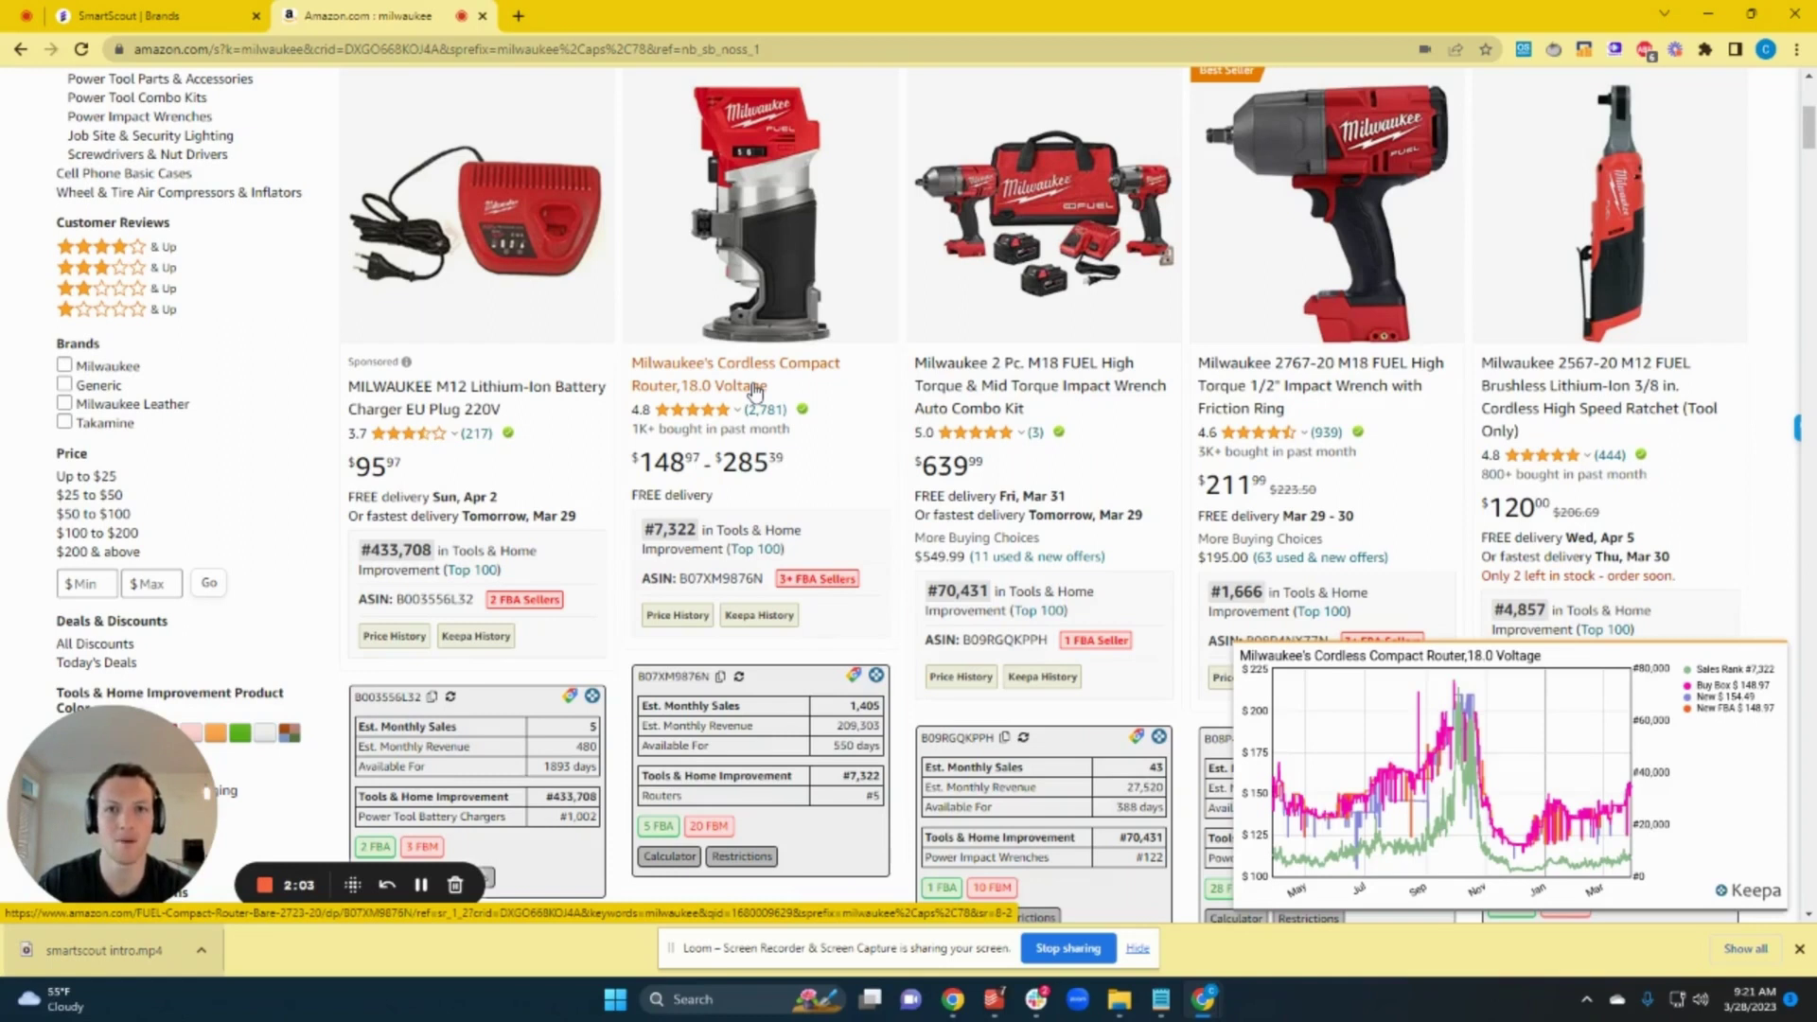
pyautogui.scroll(-1, 757, 398)
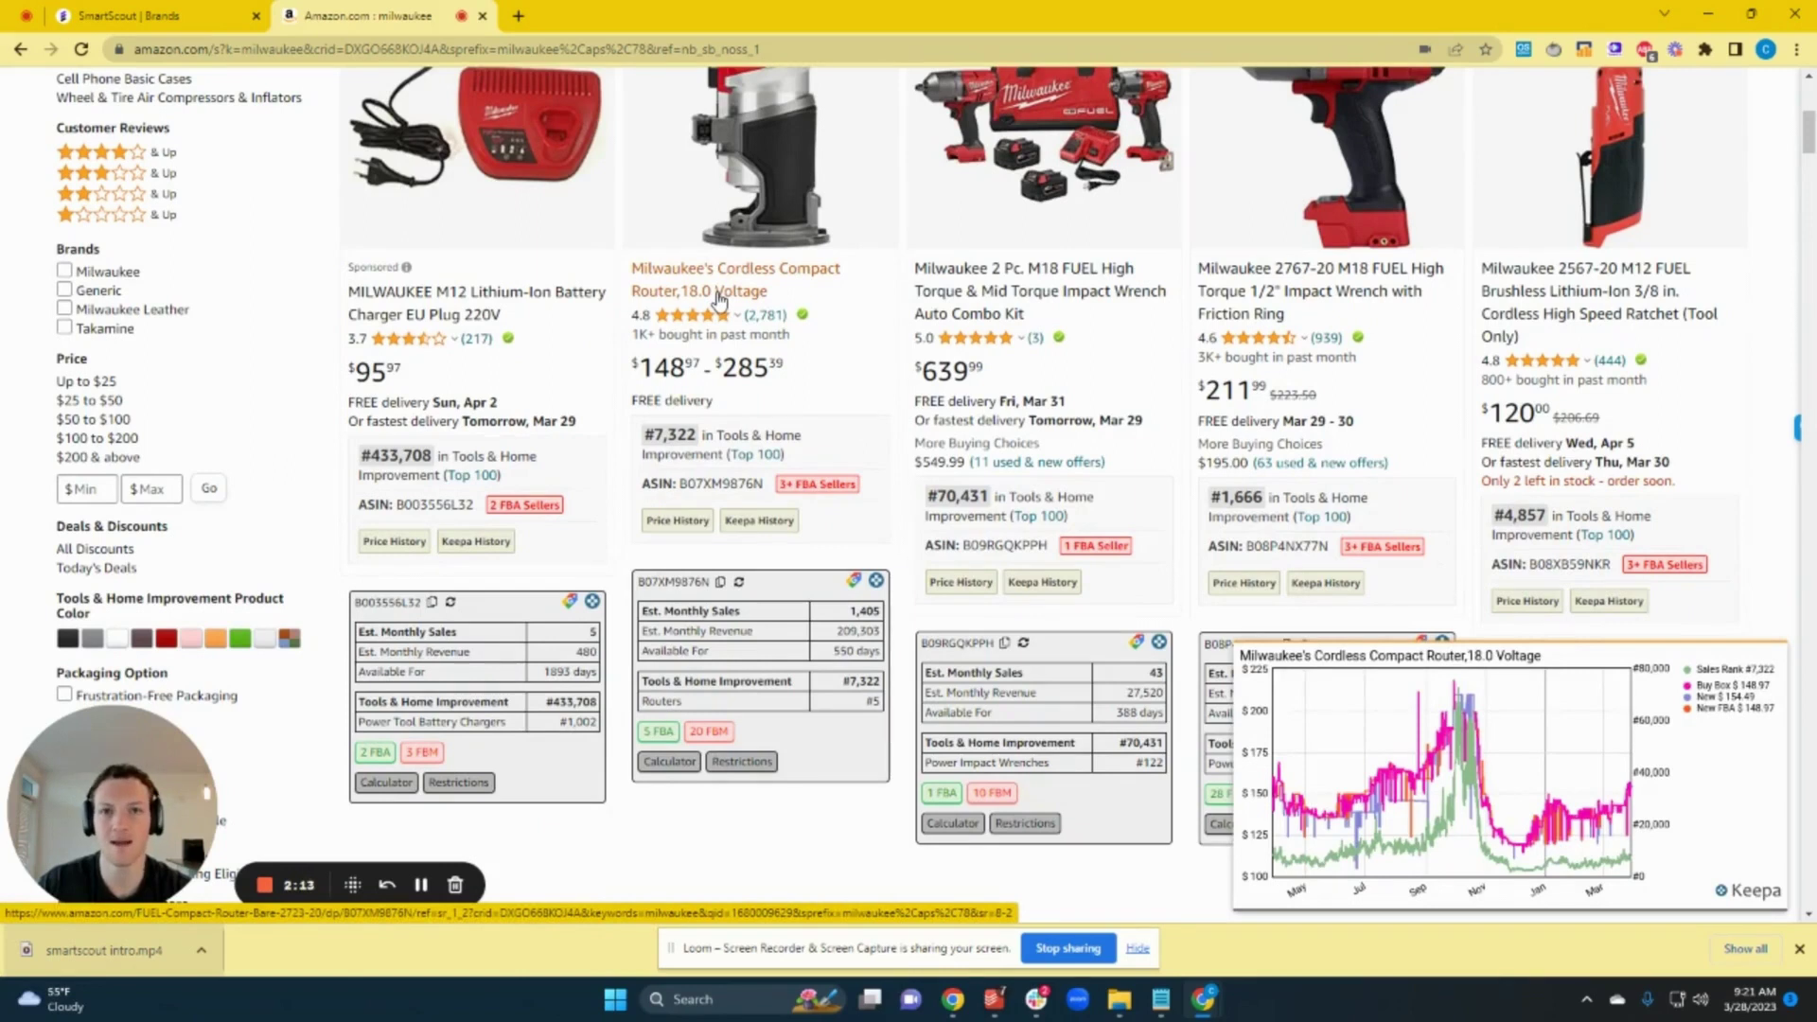
pyautogui.moveTo(1010, 315)
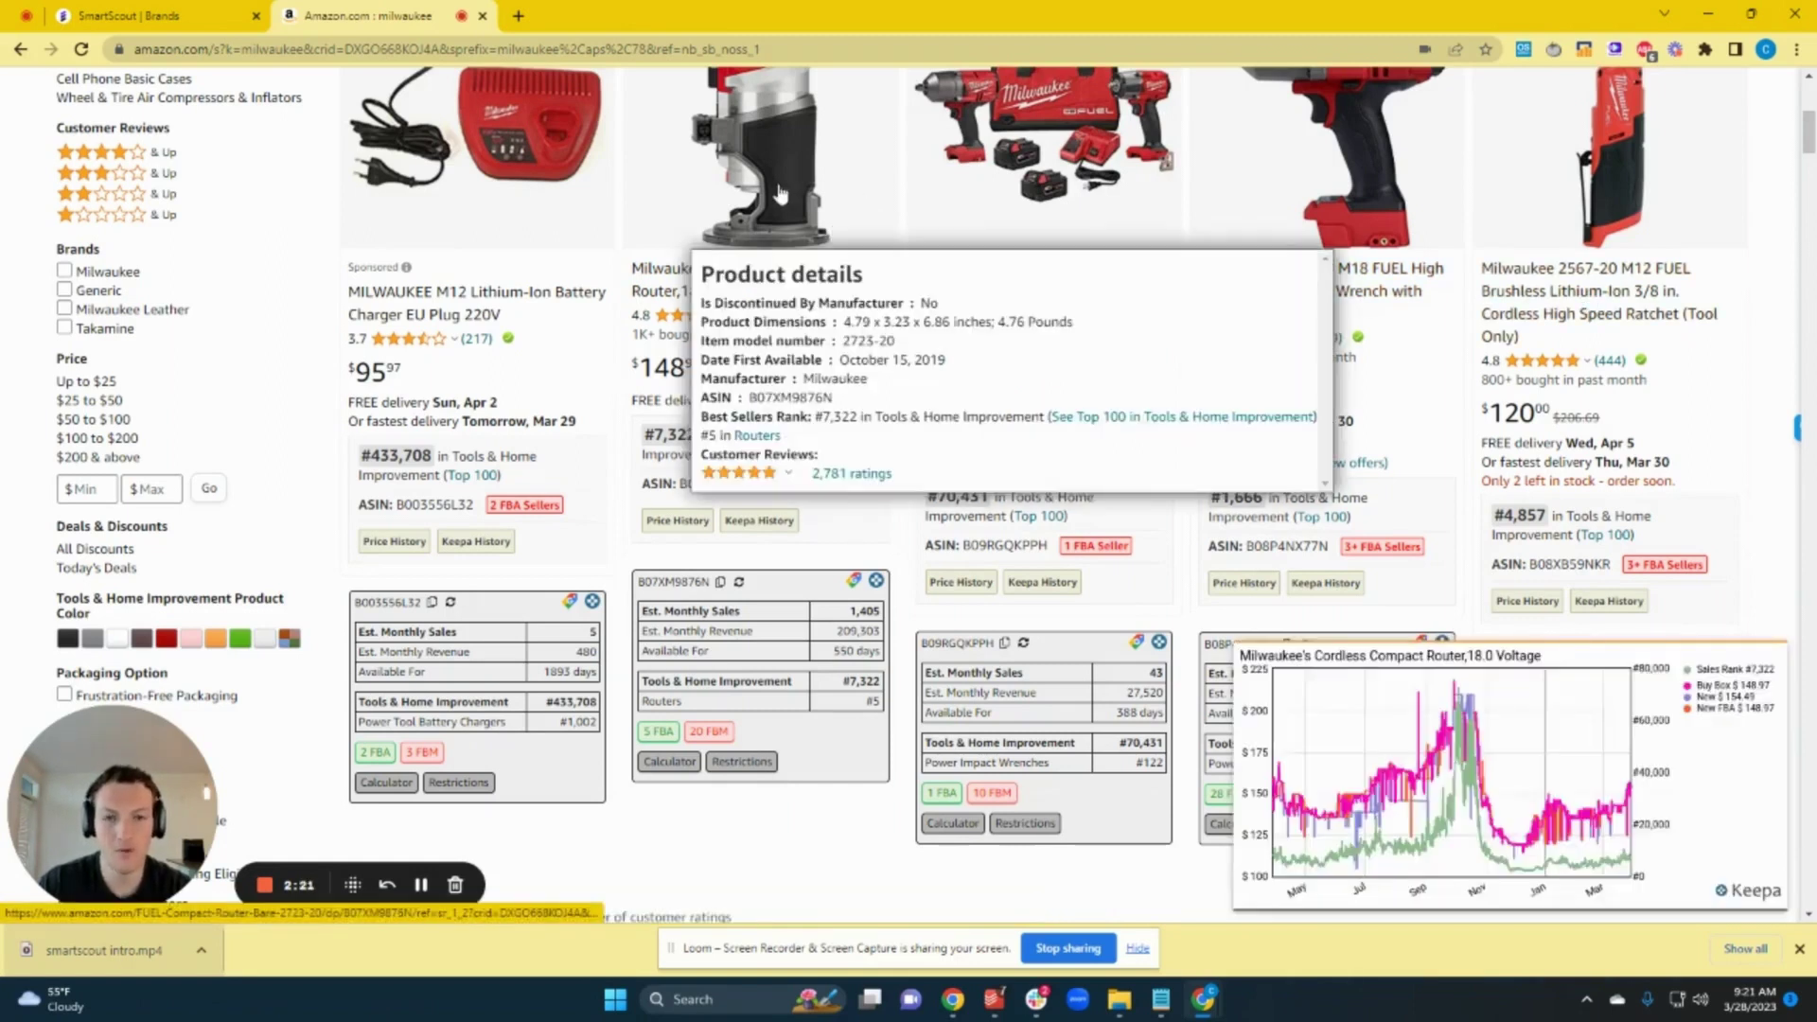
pyautogui.moveTo(768, 167)
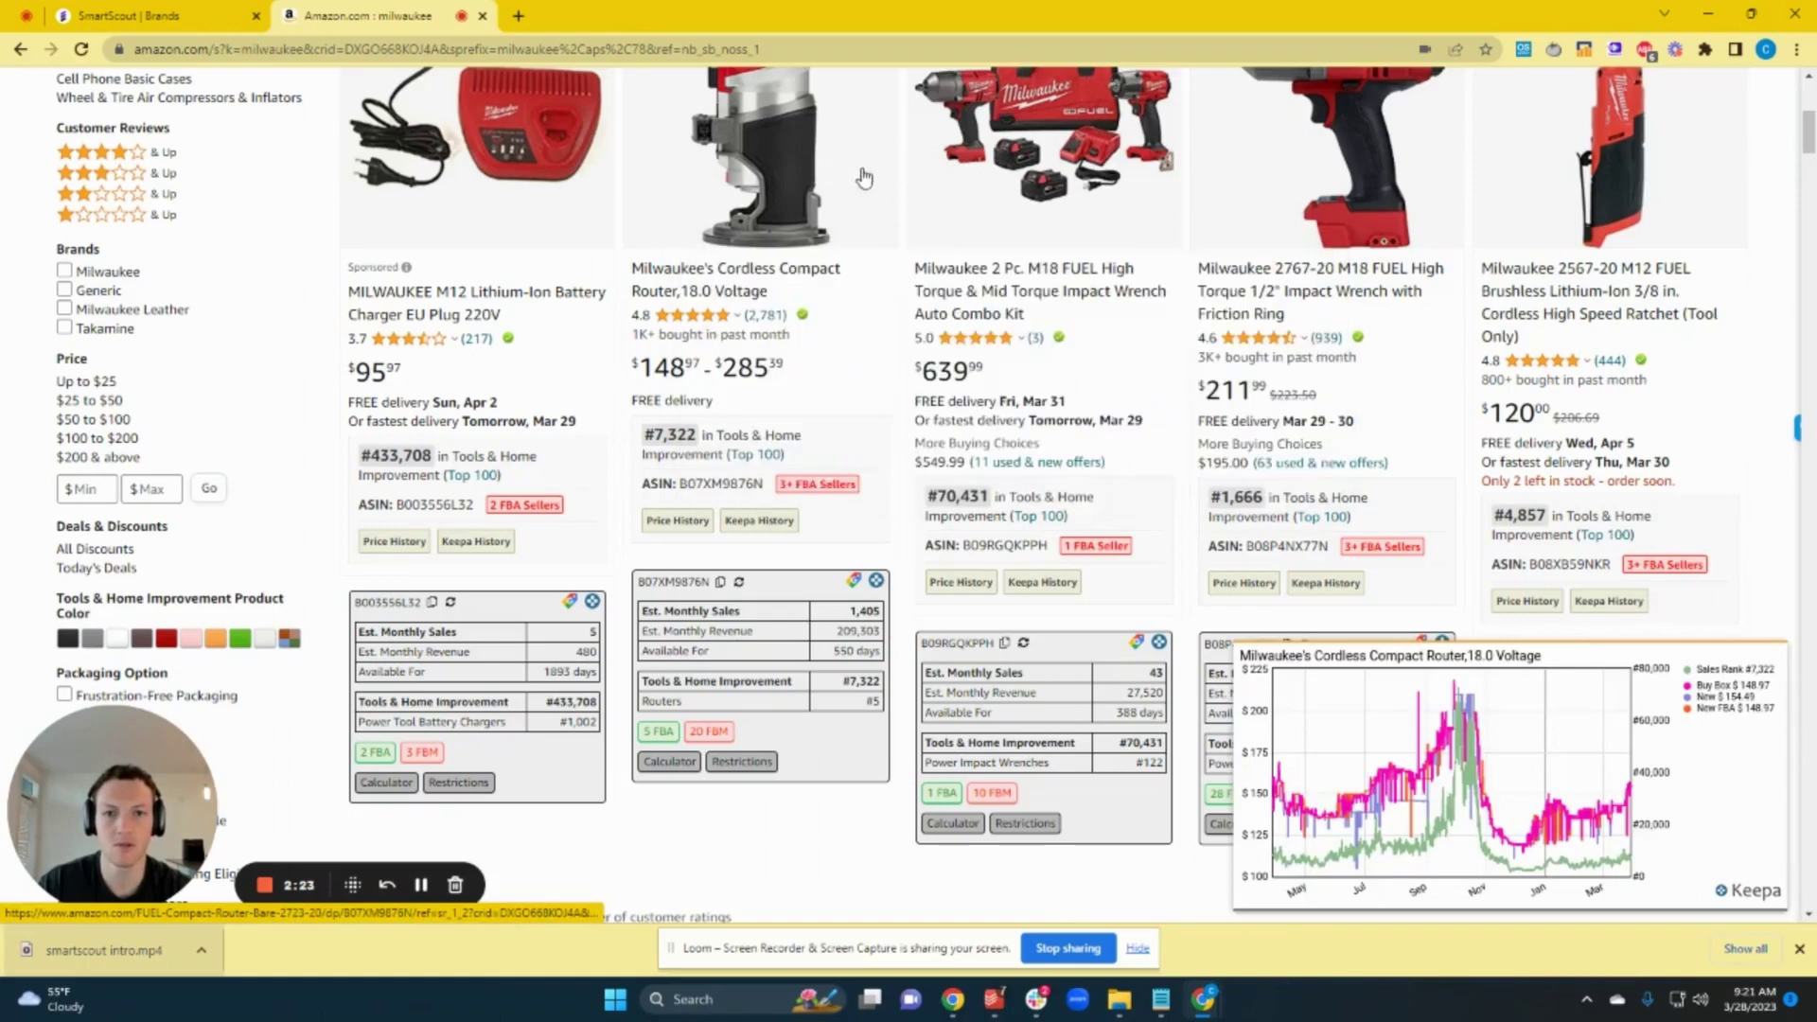
pyautogui.moveTo(949, 164)
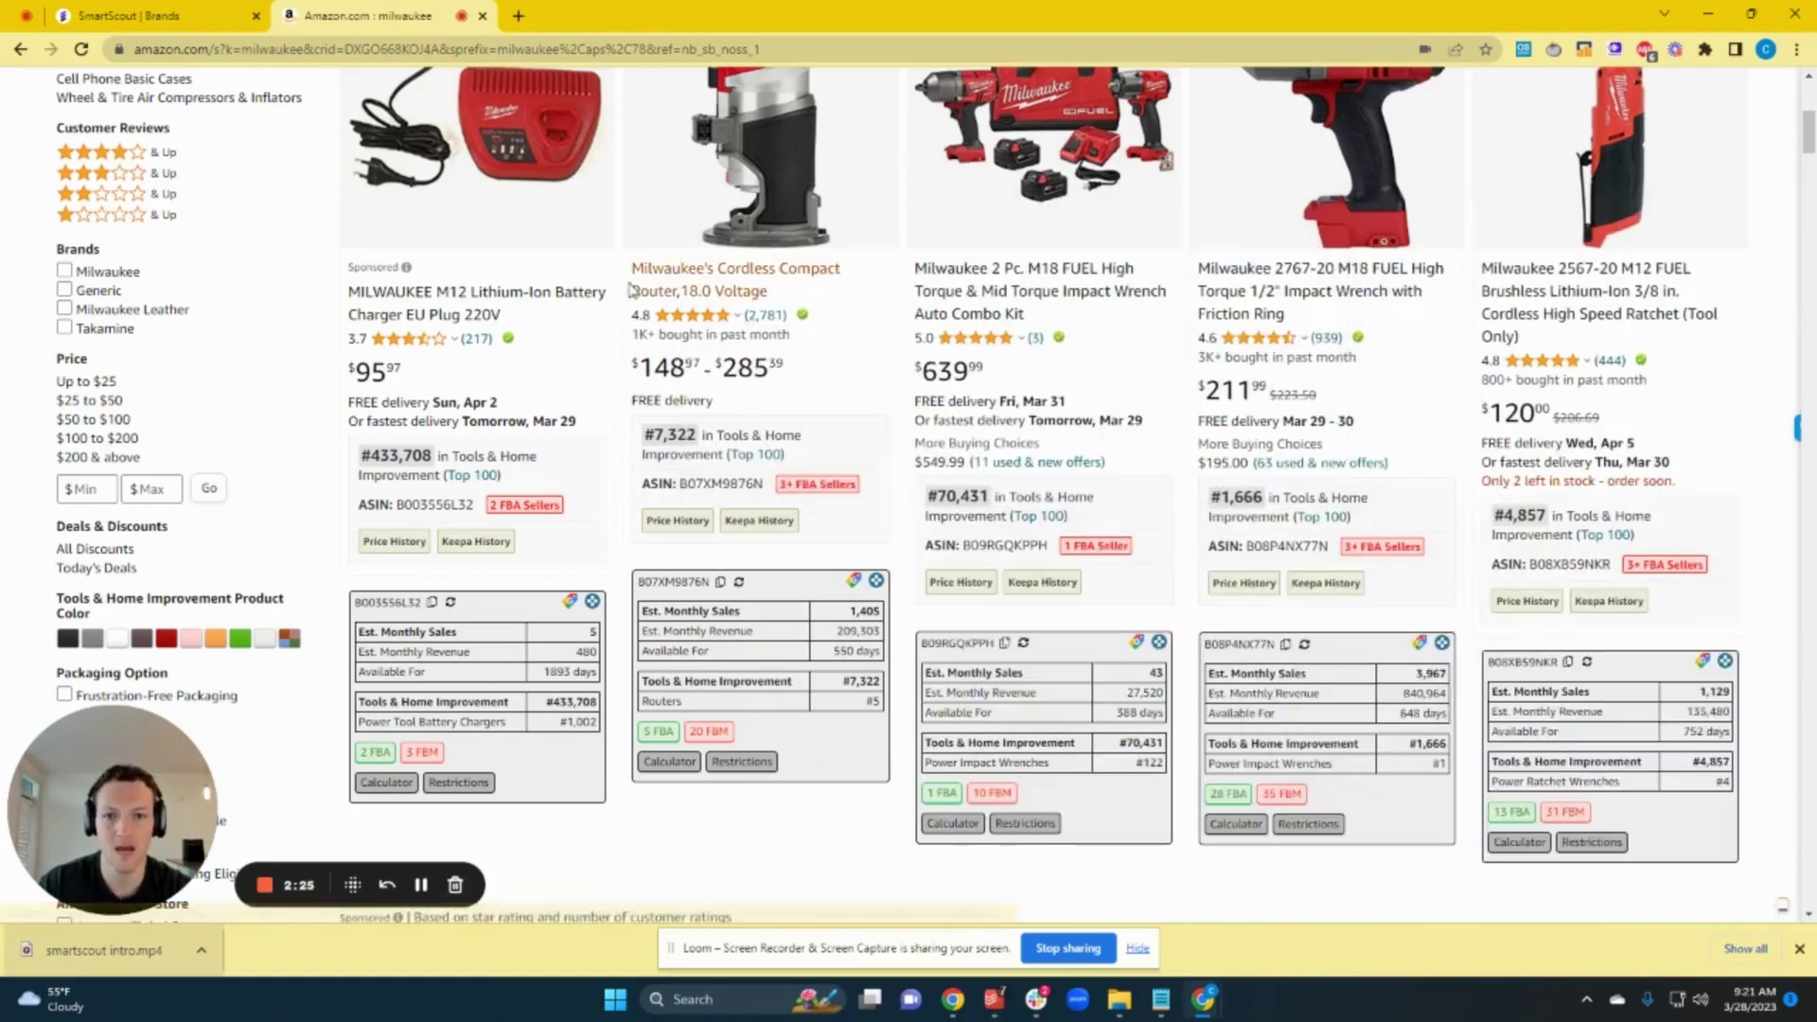
pyautogui.scroll(-2, 887, 319)
pyautogui.scroll(2, 851, 251)
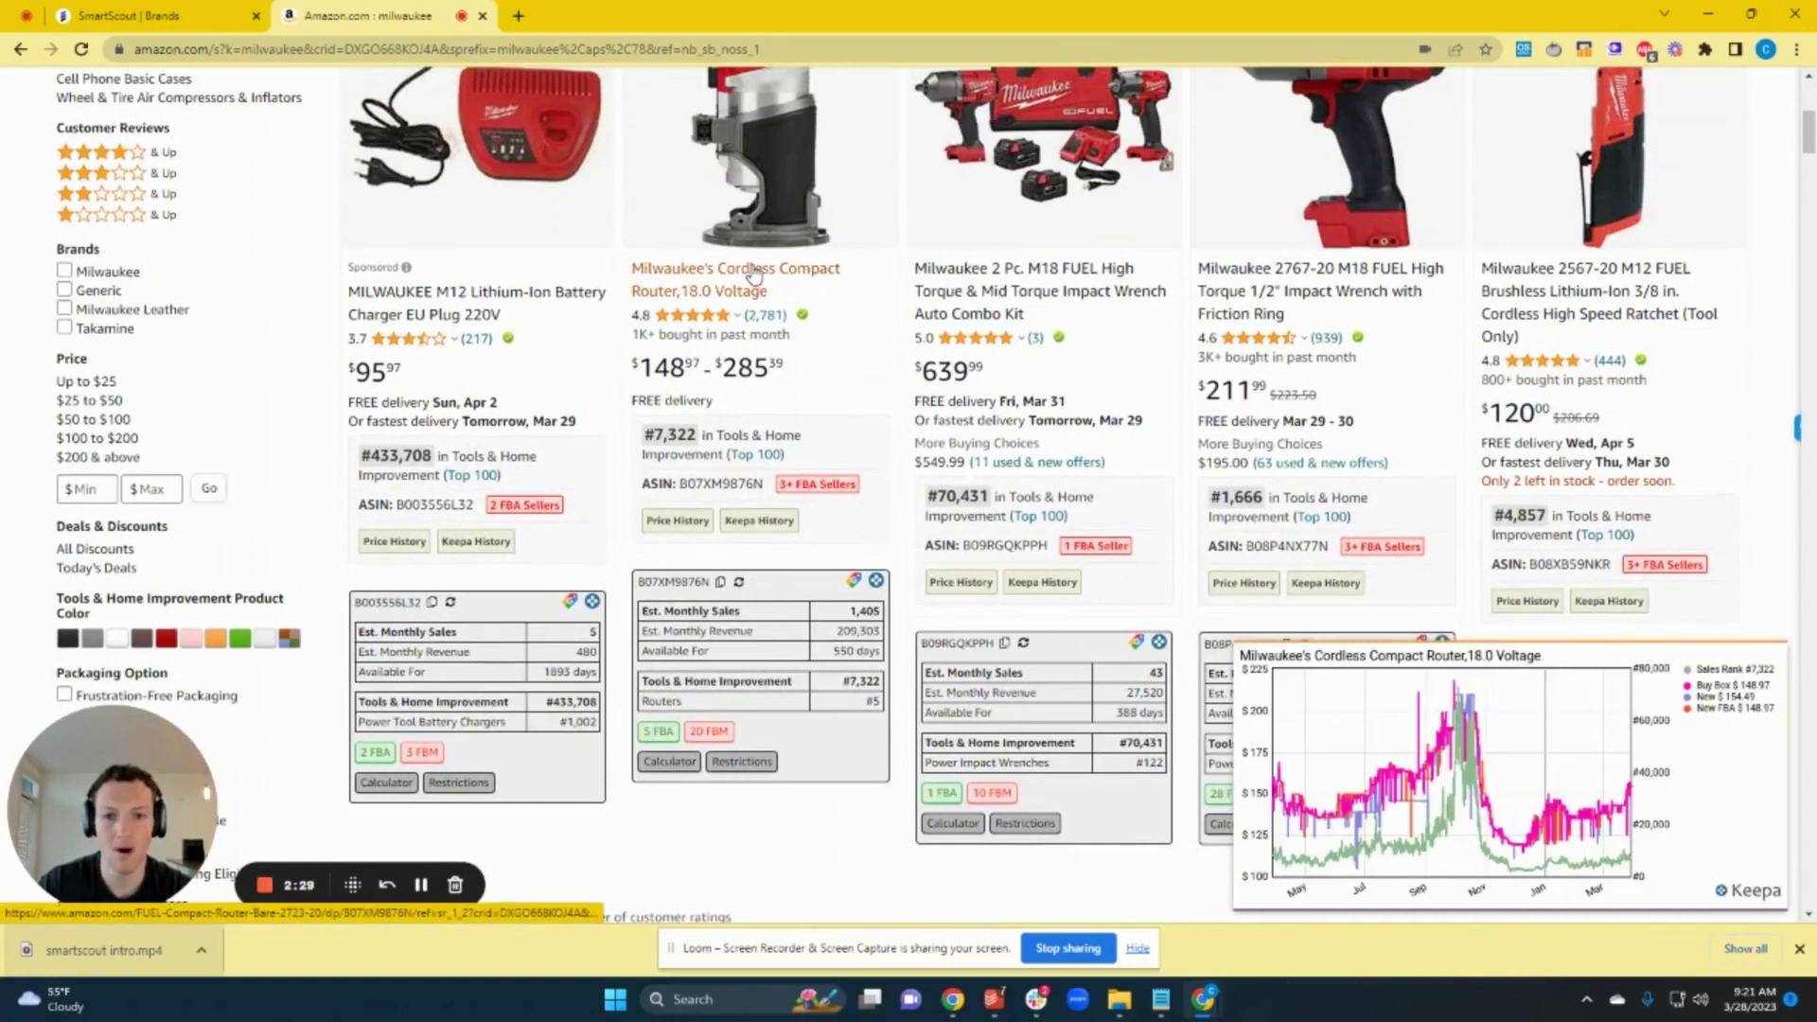
# - Open the Cordless Compact Router, M18 FUEL combo kit, 2767-20 impact wrench and 2567-20 ratchet listings in separate browser tabs
pyautogui.middleClick(745, 274)
pyautogui.middleClick(1036, 279)
pyautogui.middleClick(1267, 277)
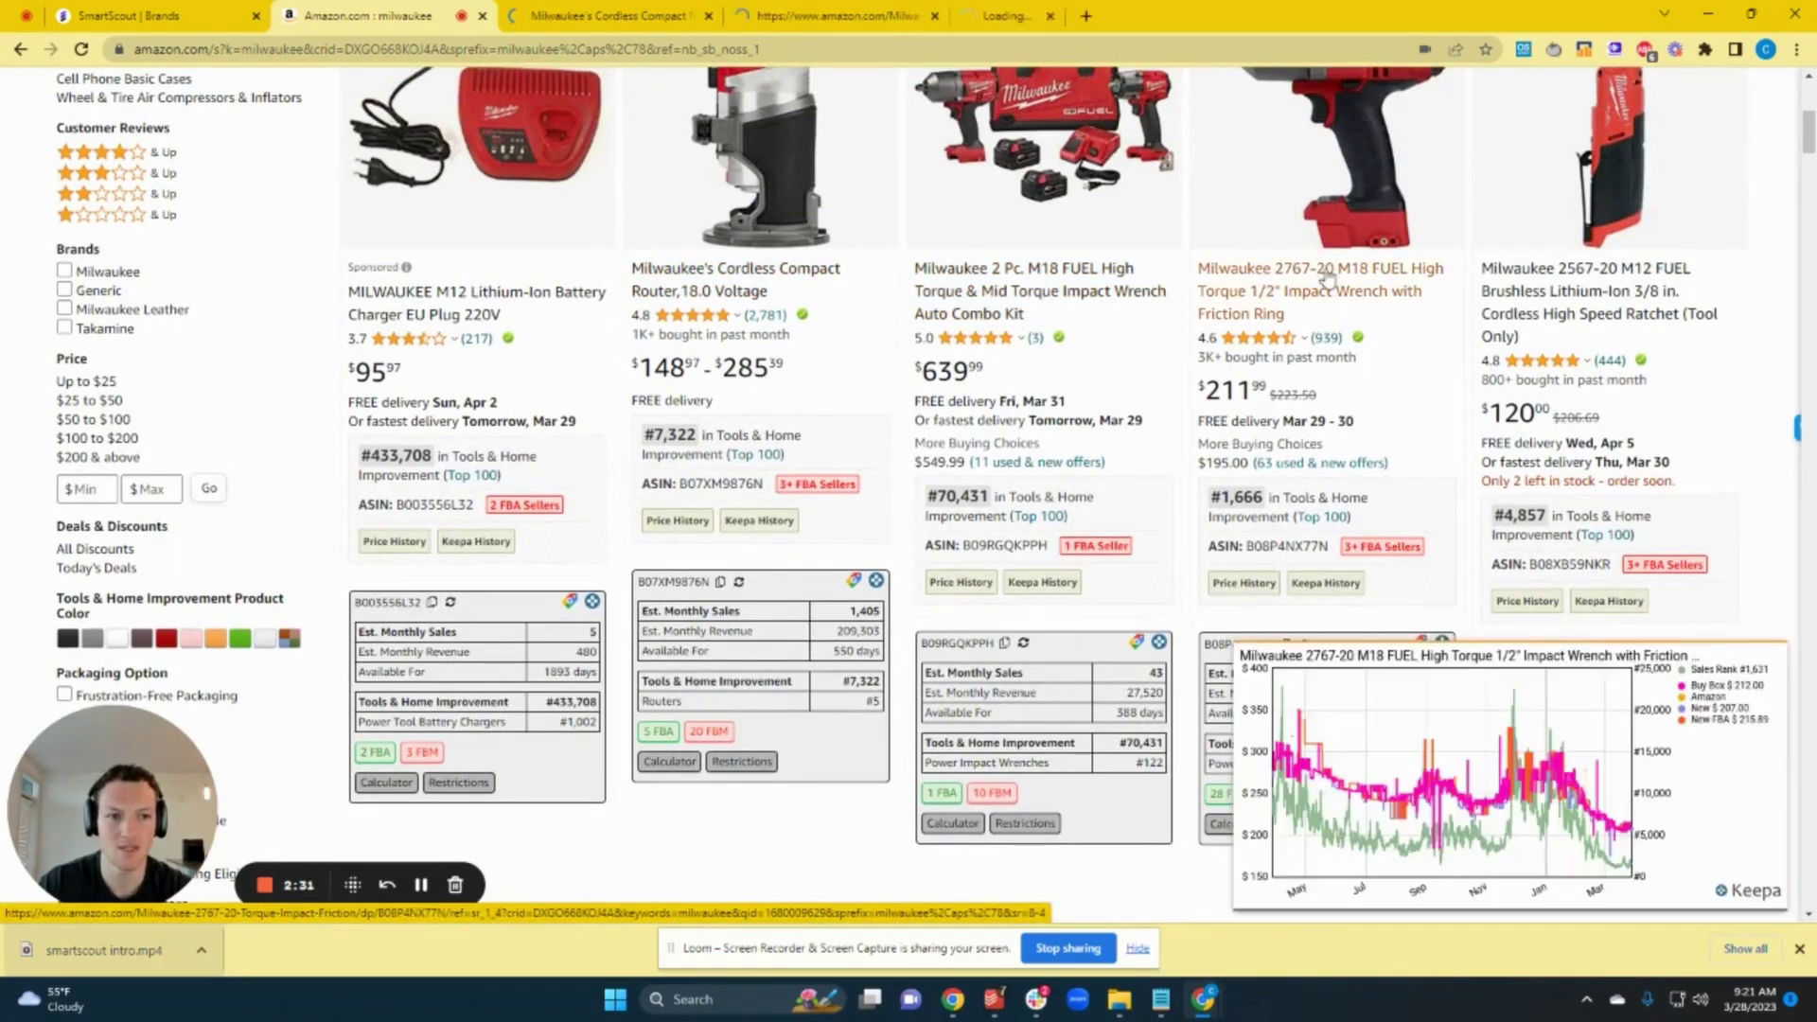
pyautogui.middleClick(1551, 273)
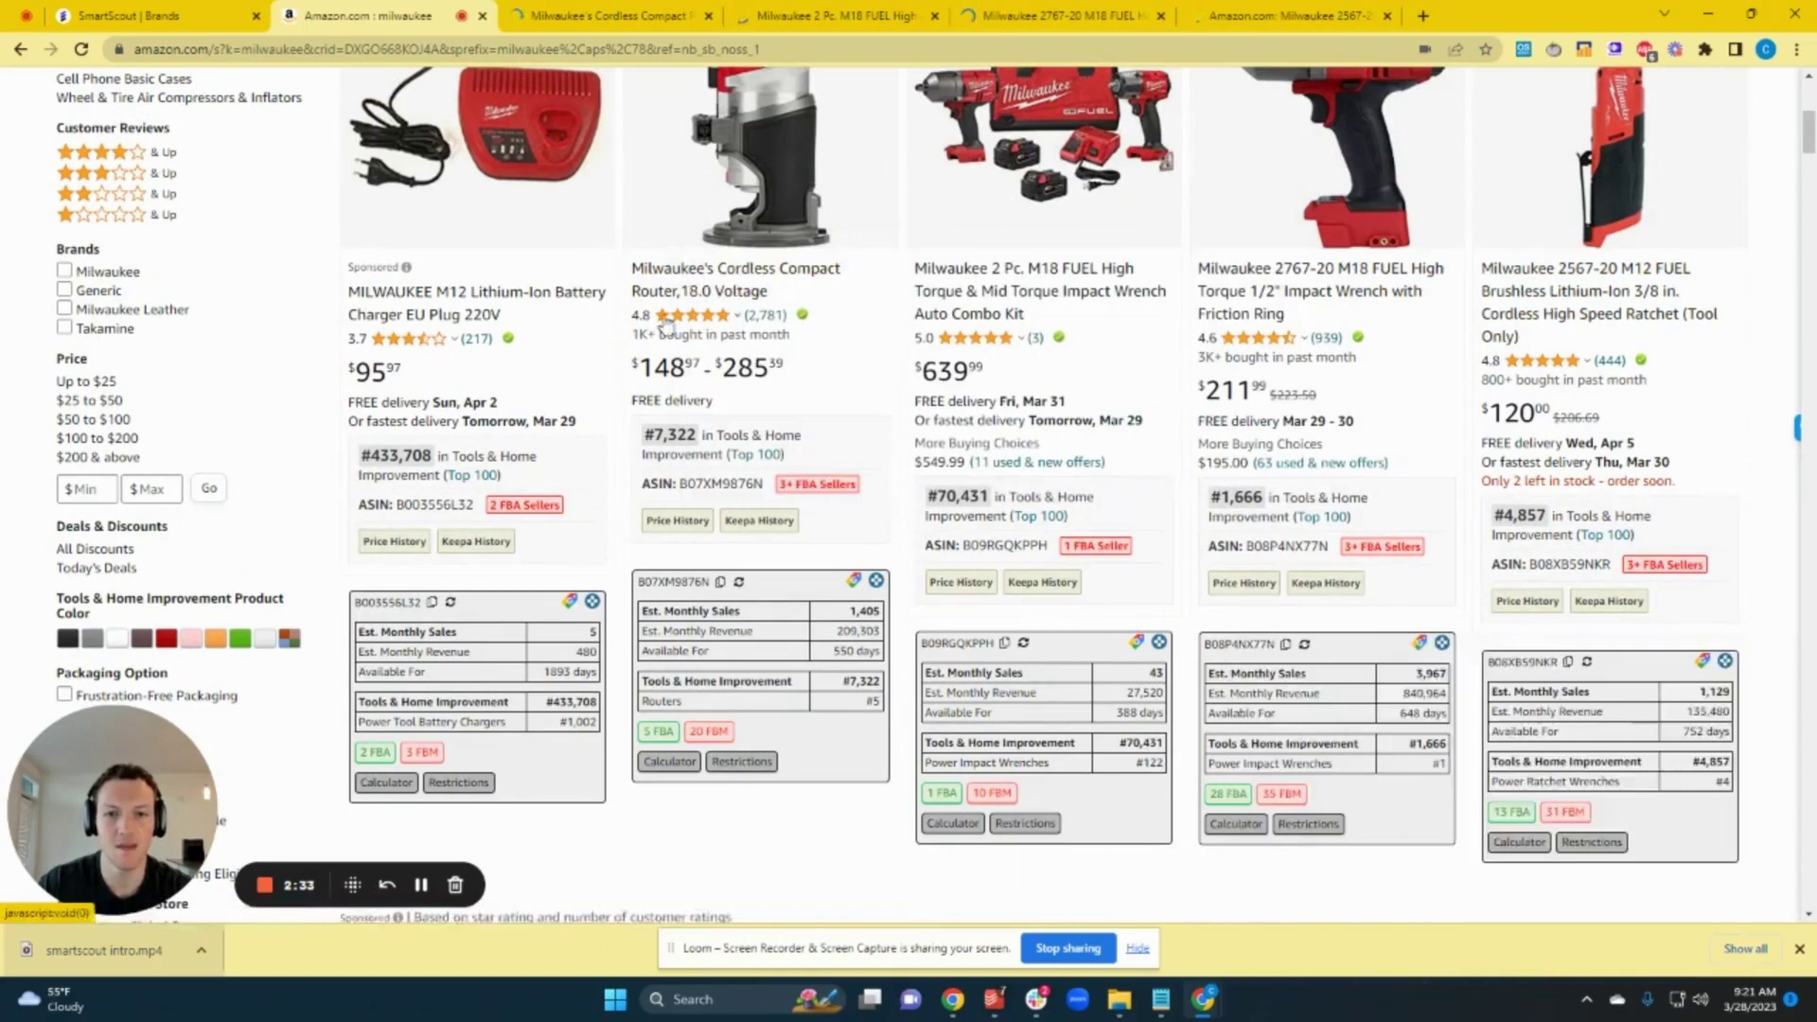
# - View the Cordless Compact Router listing and examine its Keepa price history, sales rank and offer count charts
pyautogui.moveTo(722, 298)
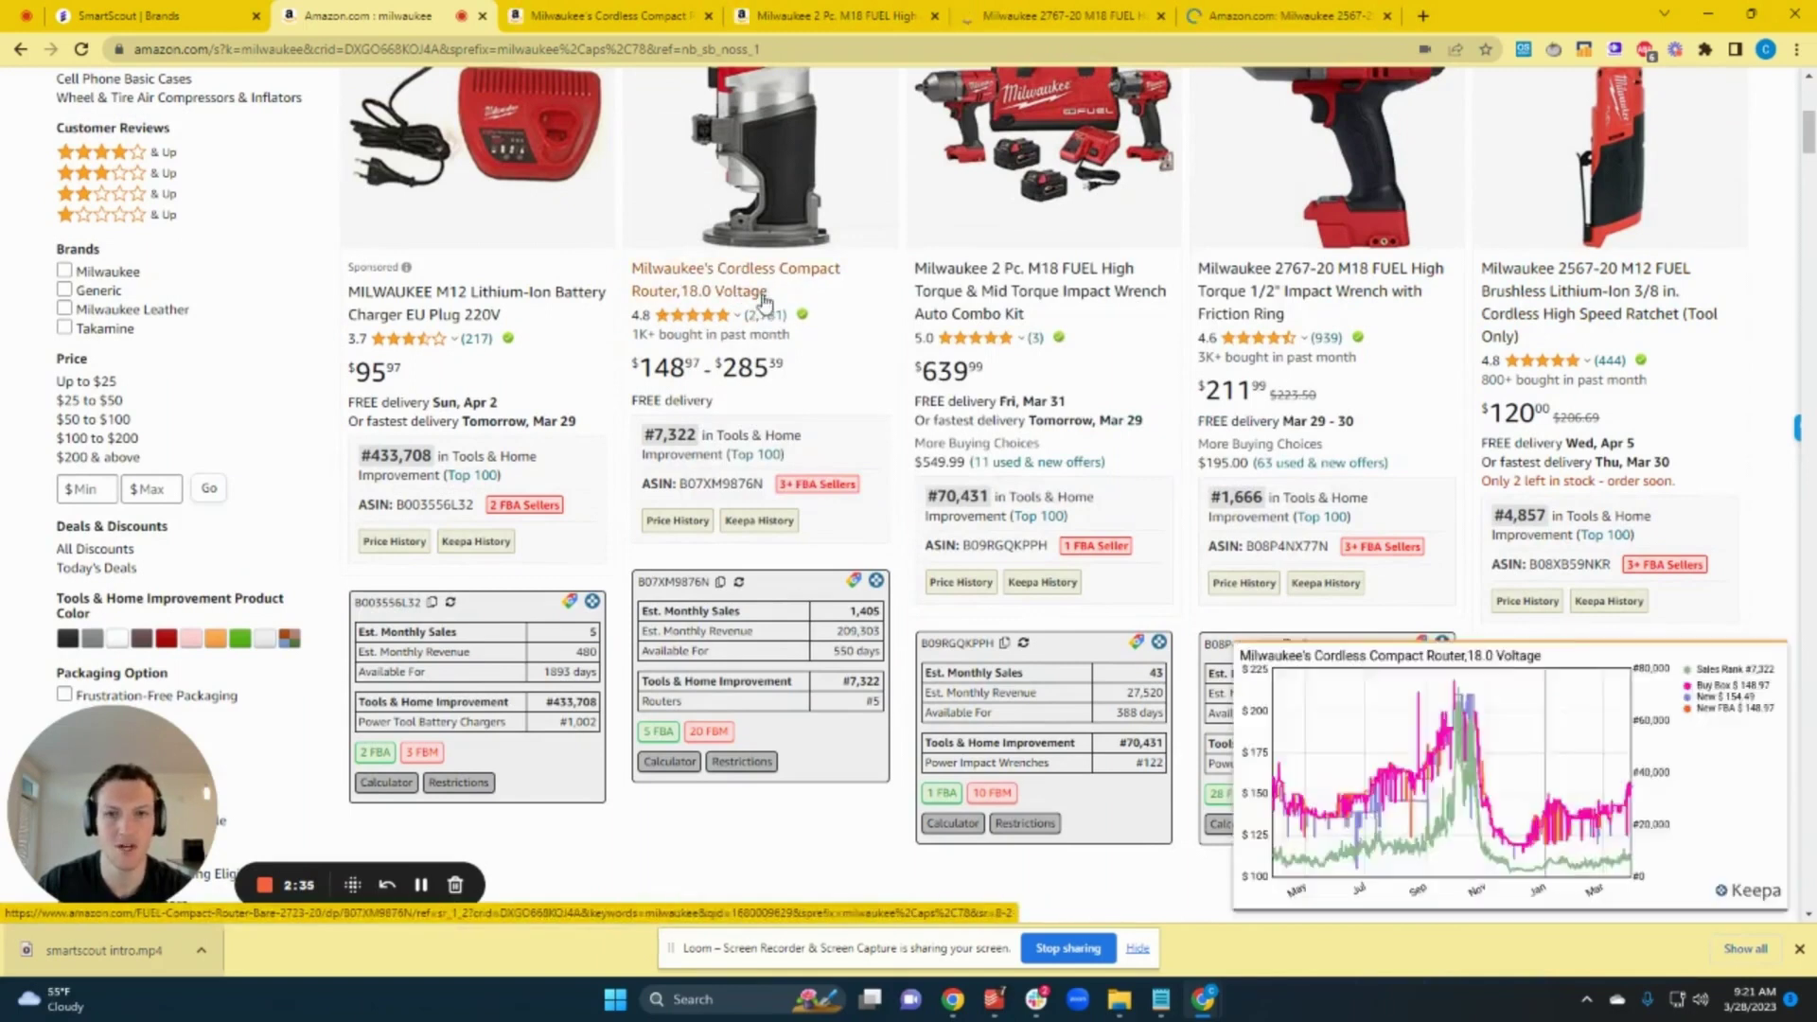
pyautogui.scroll(-7, 848, 203)
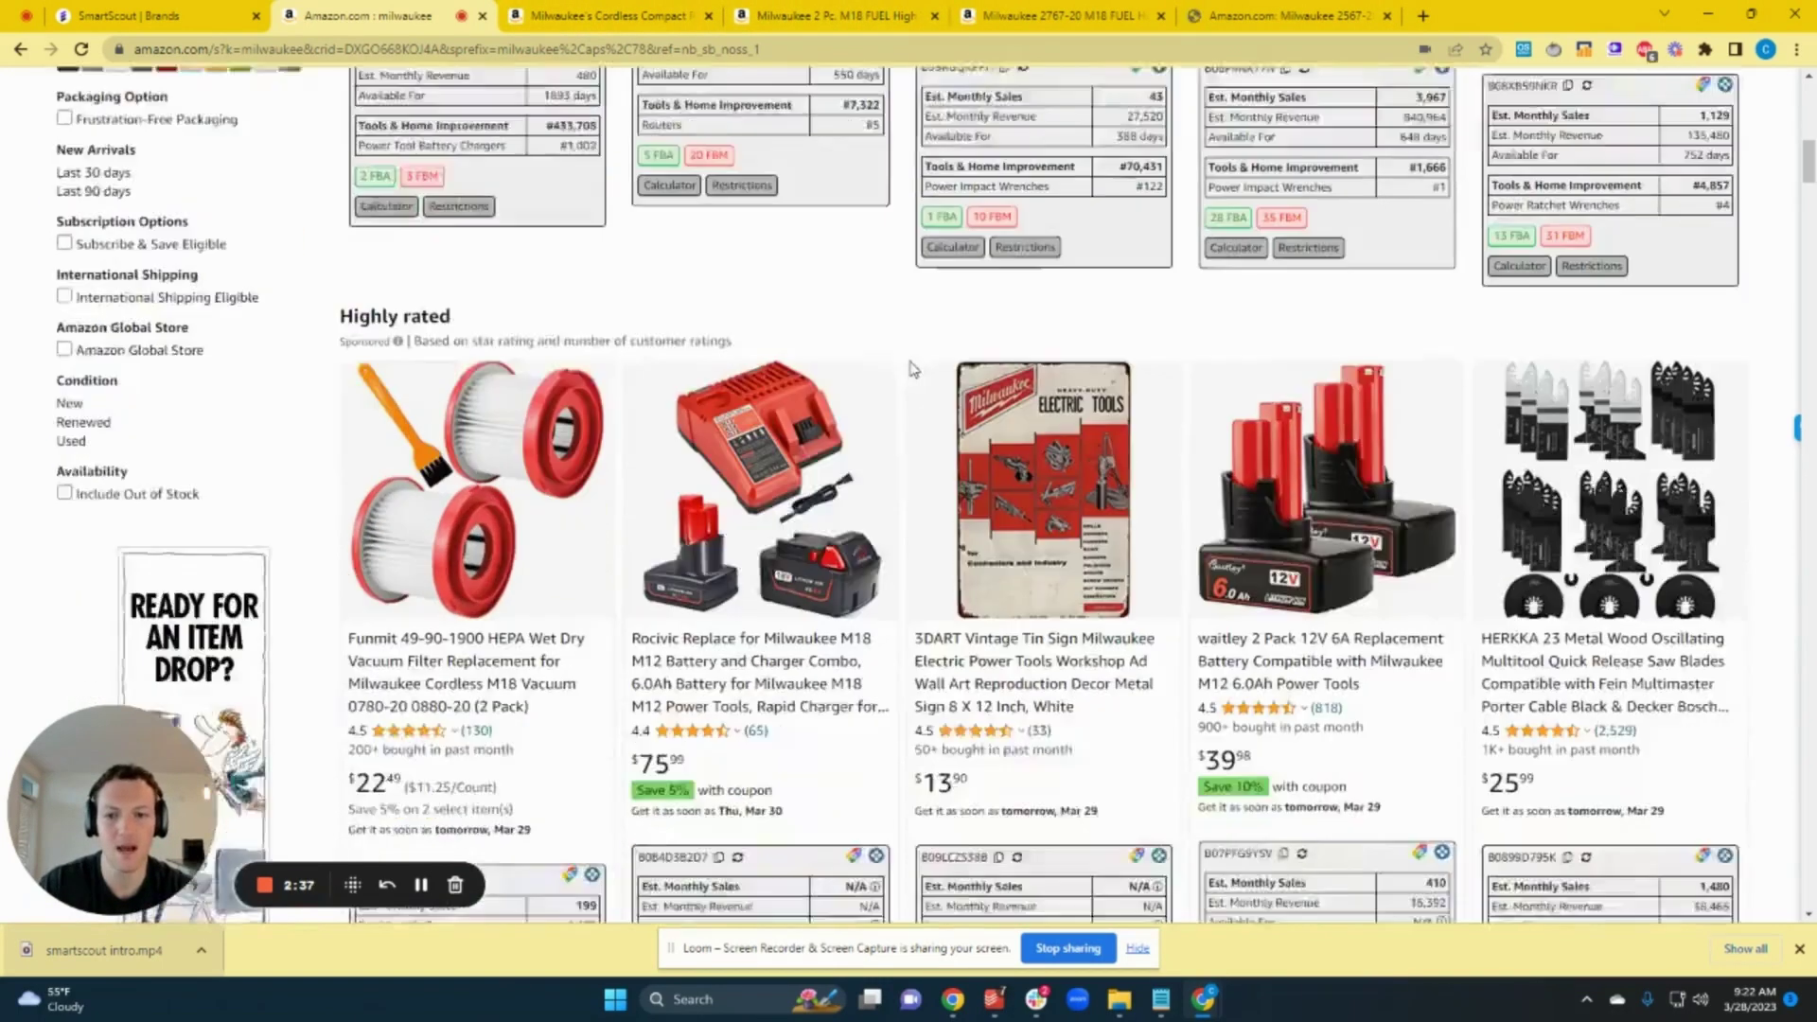
pyautogui.click(577, 15)
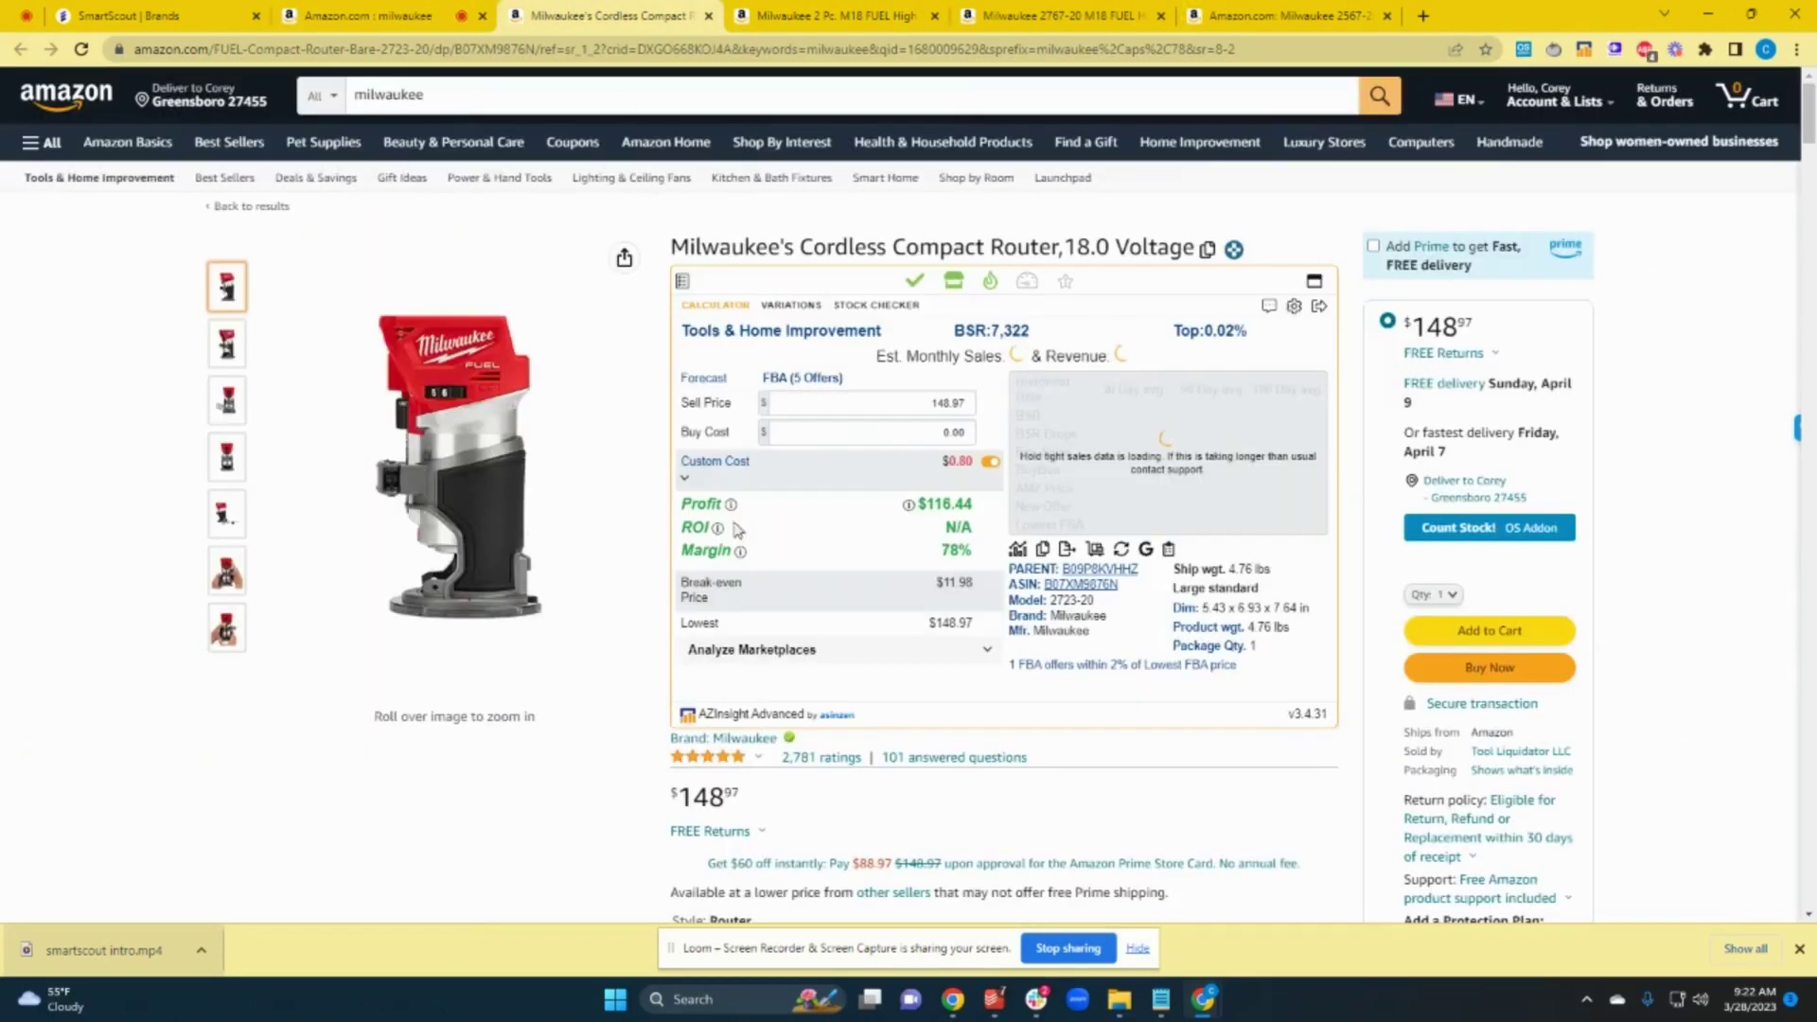
pyautogui.scroll(-7, 738, 523)
pyautogui.scroll(-11, 738, 523)
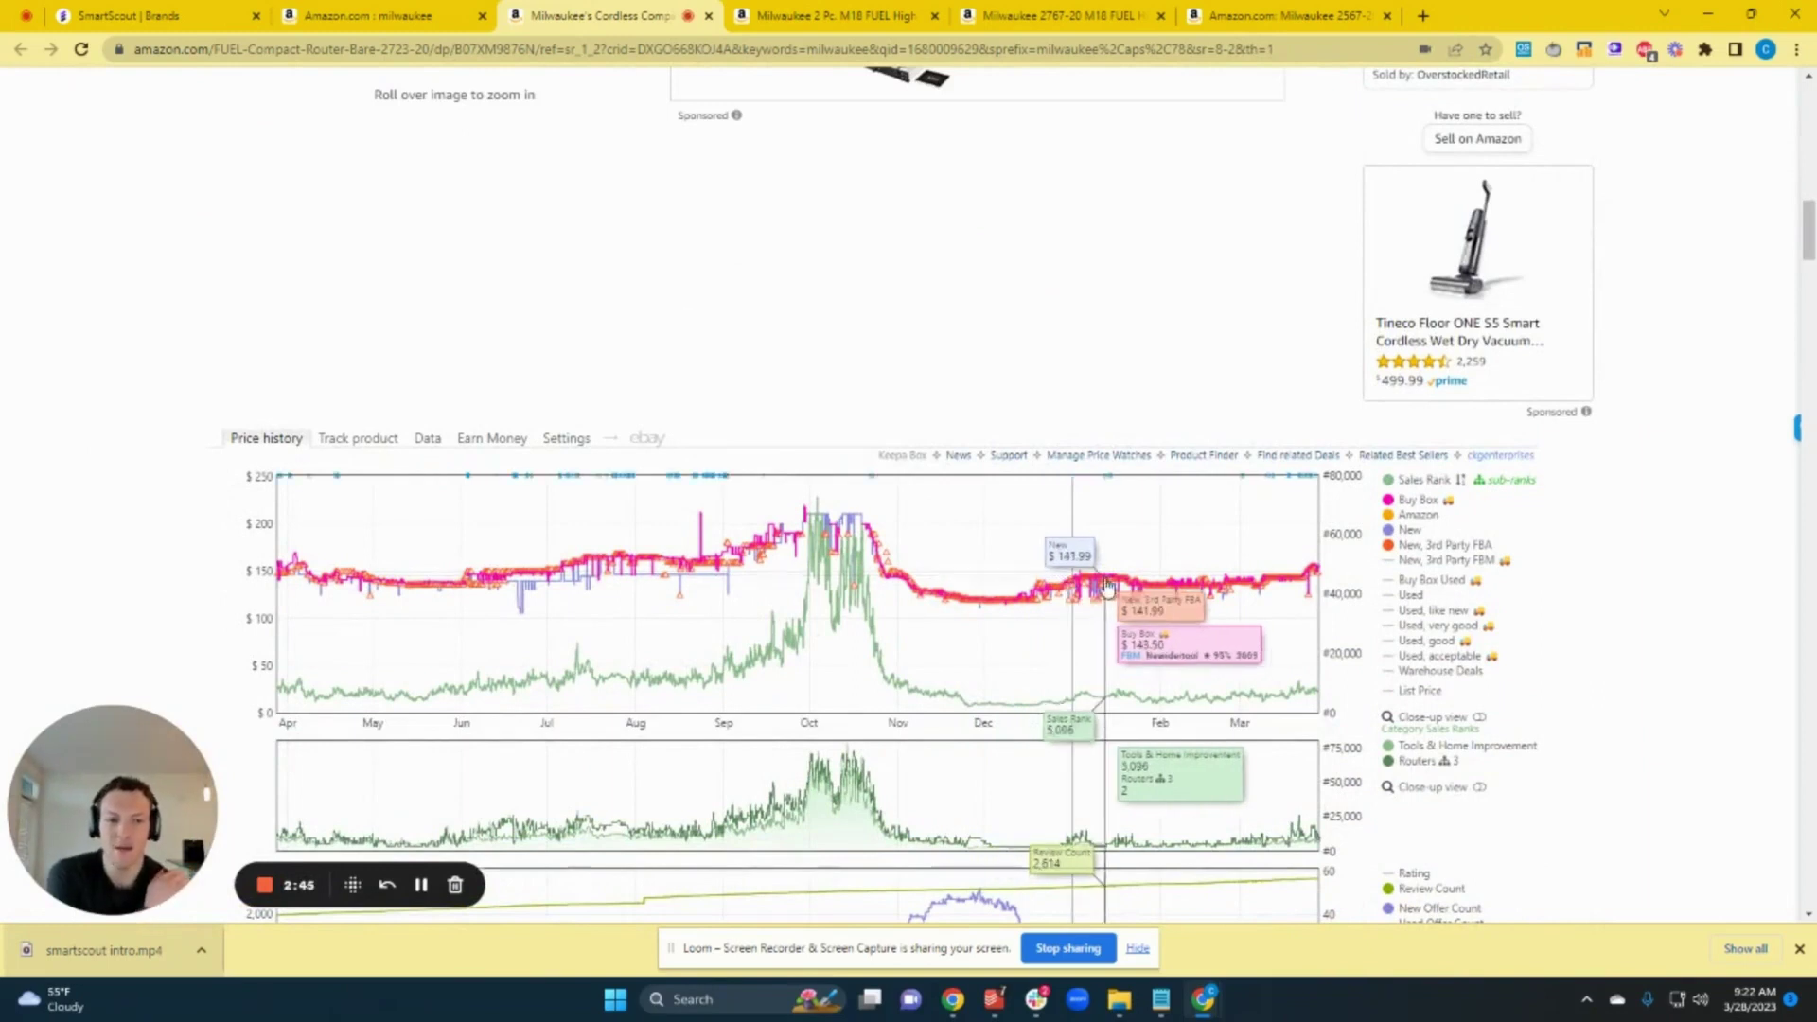
pyautogui.scroll(-1, 1116, 568)
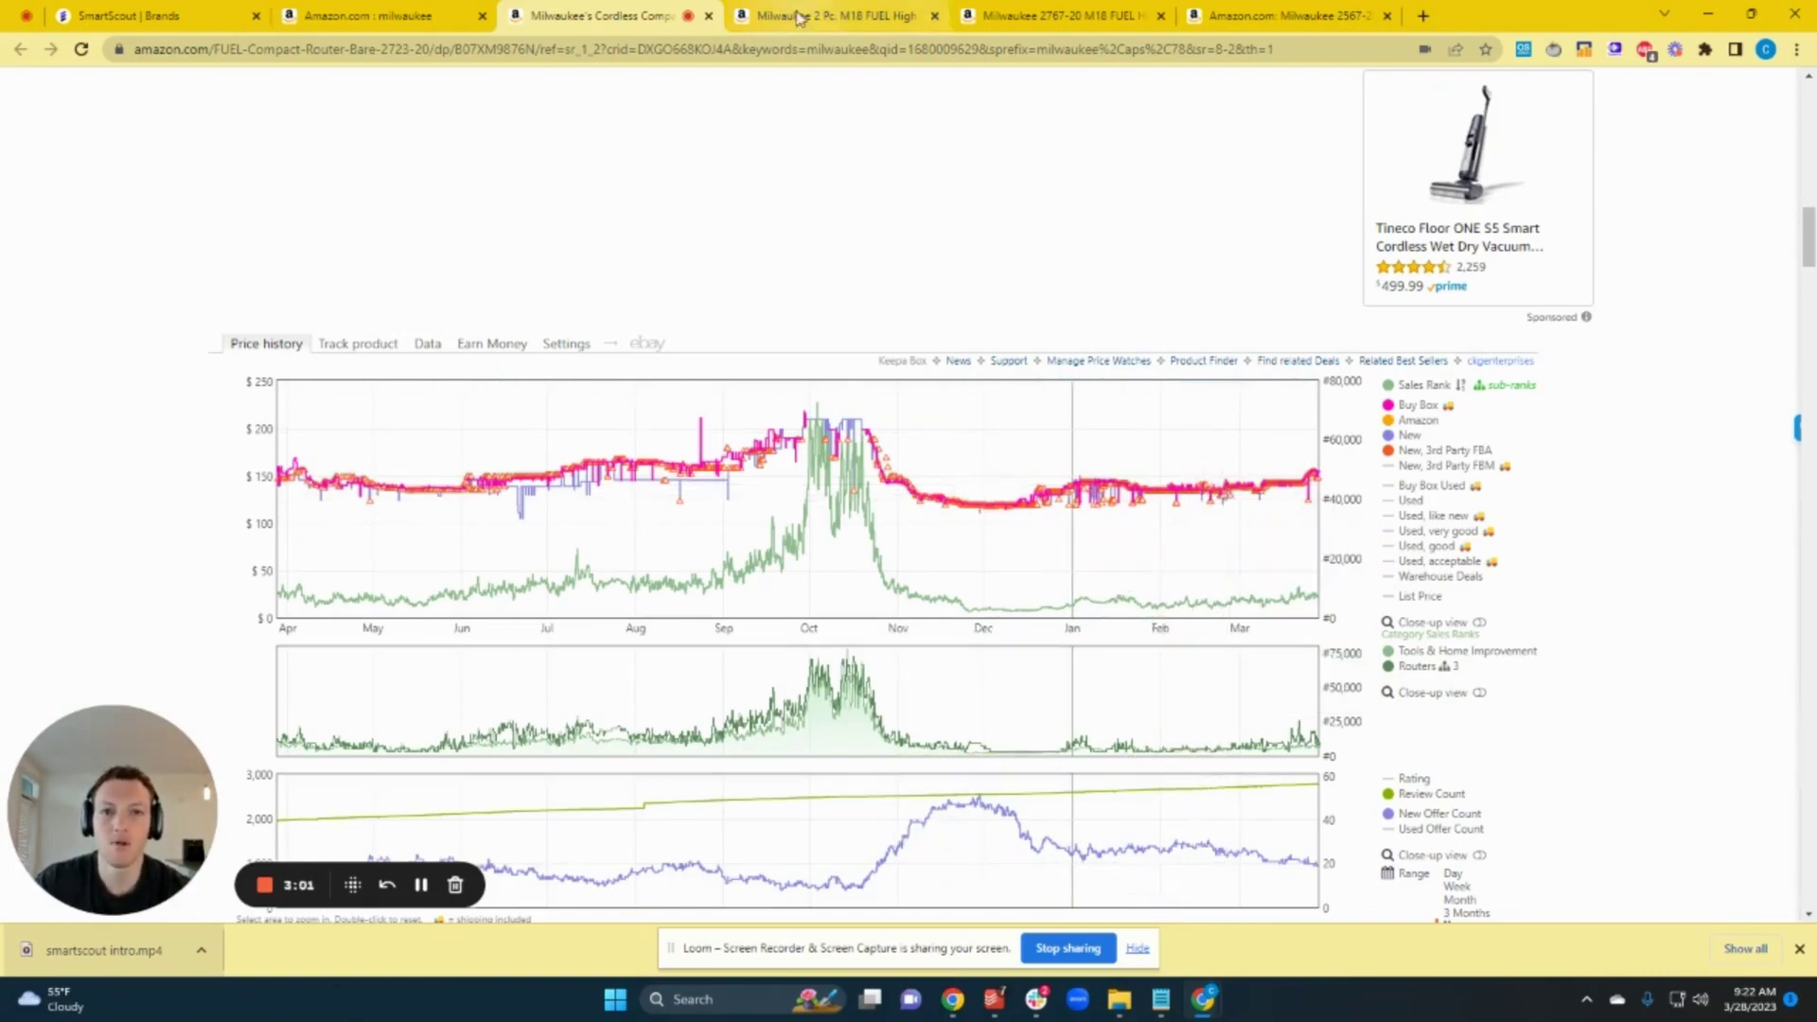
# - Return to the Milwaukee search results and review the result count and the sales and seller data under each product
pyautogui.click(379, 7)
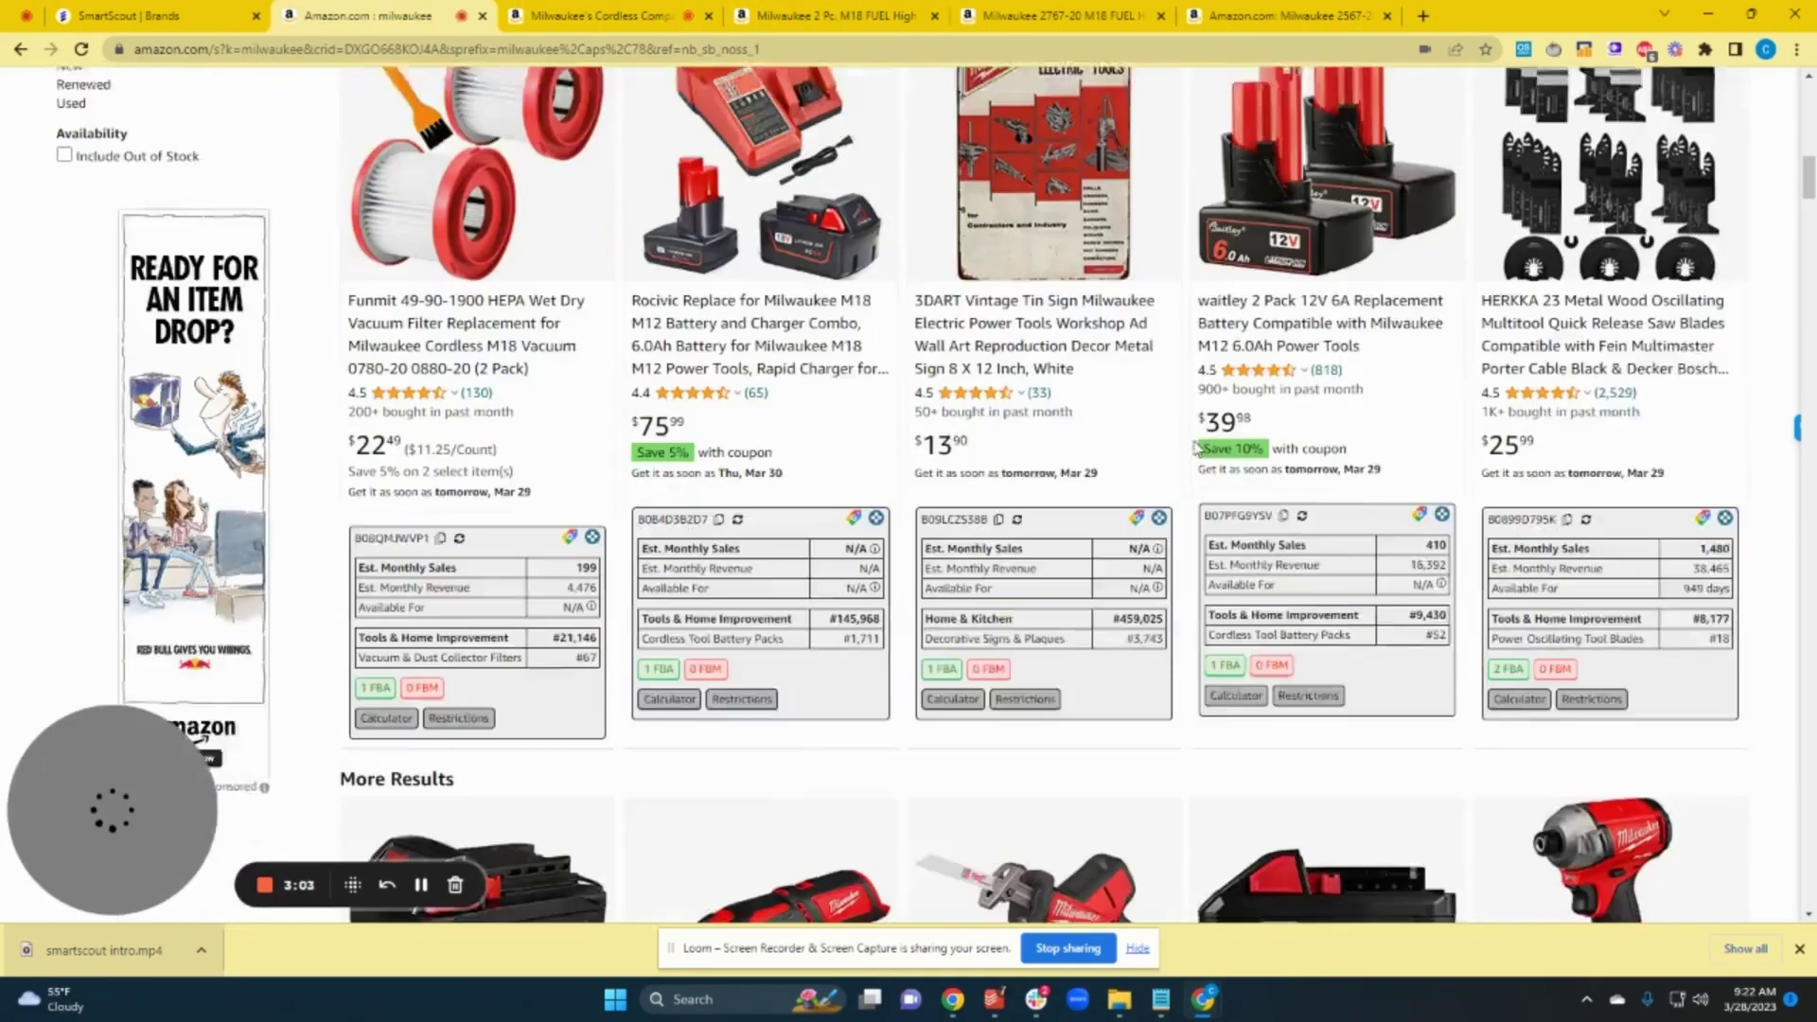
pyautogui.scroll(10, 333, 295)
pyautogui.scroll(5, 333, 295)
pyautogui.doubleClick(150, 180)
pyautogui.scroll(-6, 865, 431)
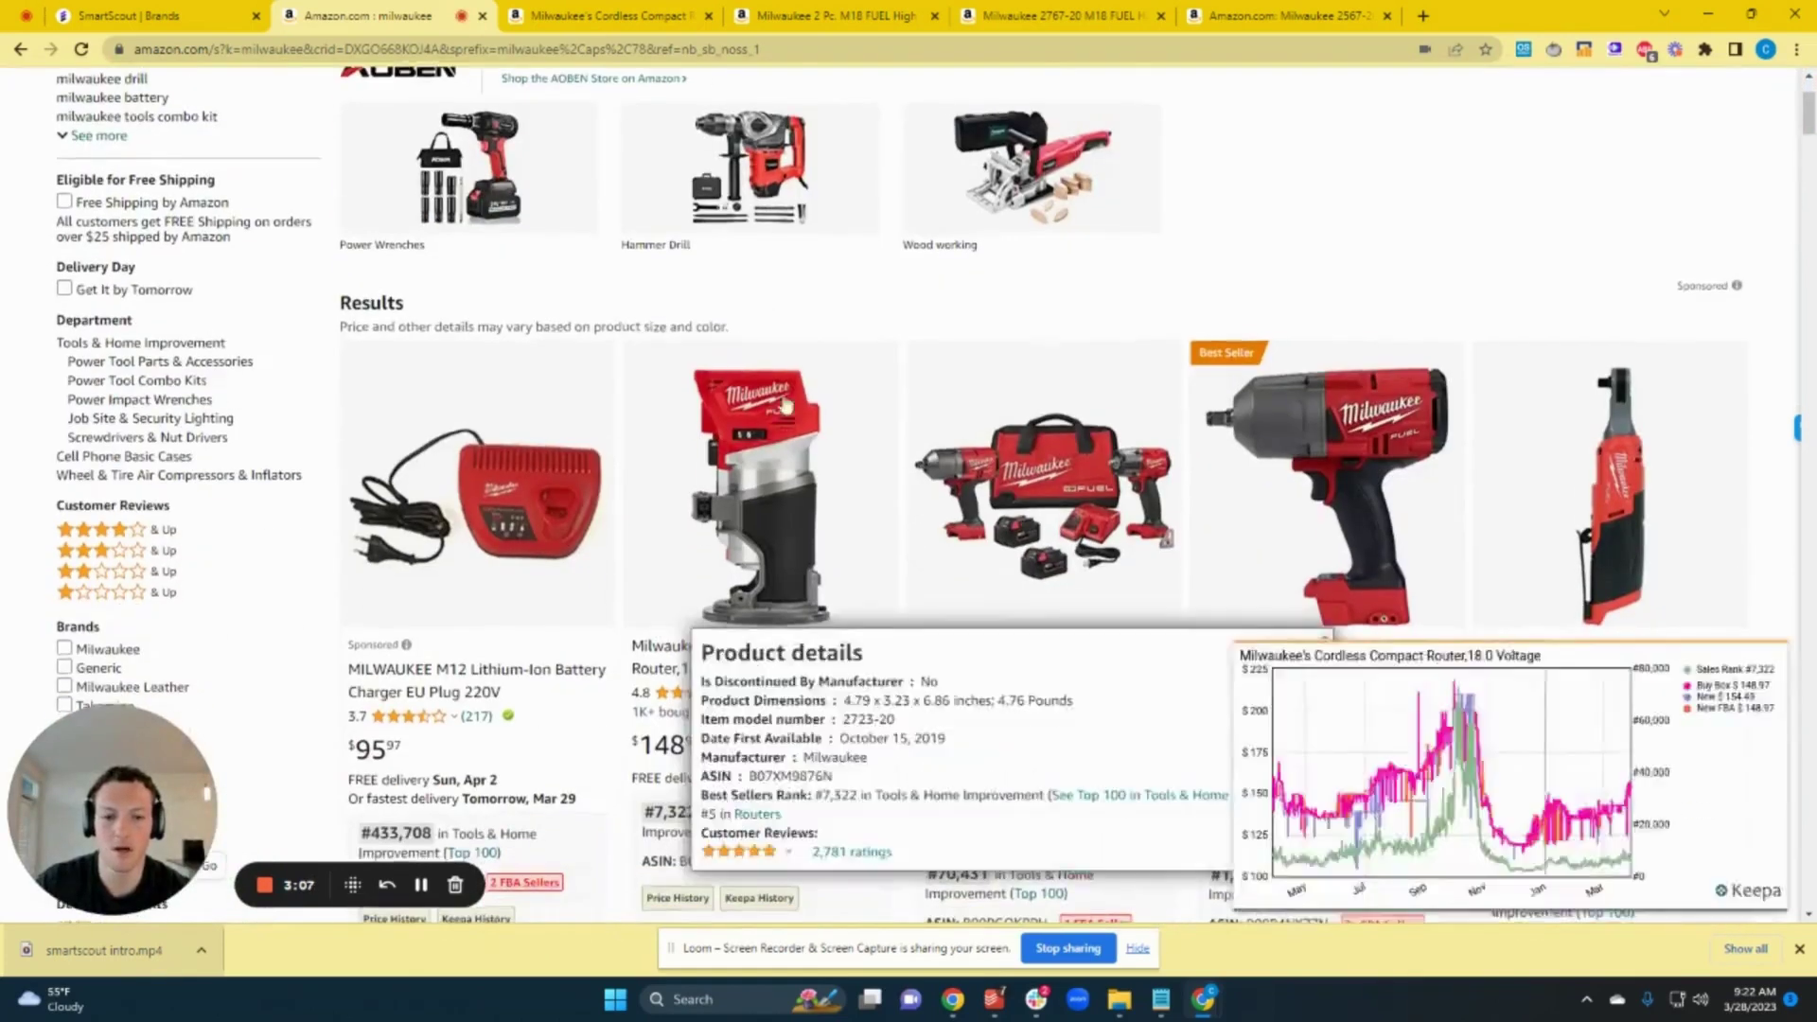
pyautogui.scroll(-4, 865, 432)
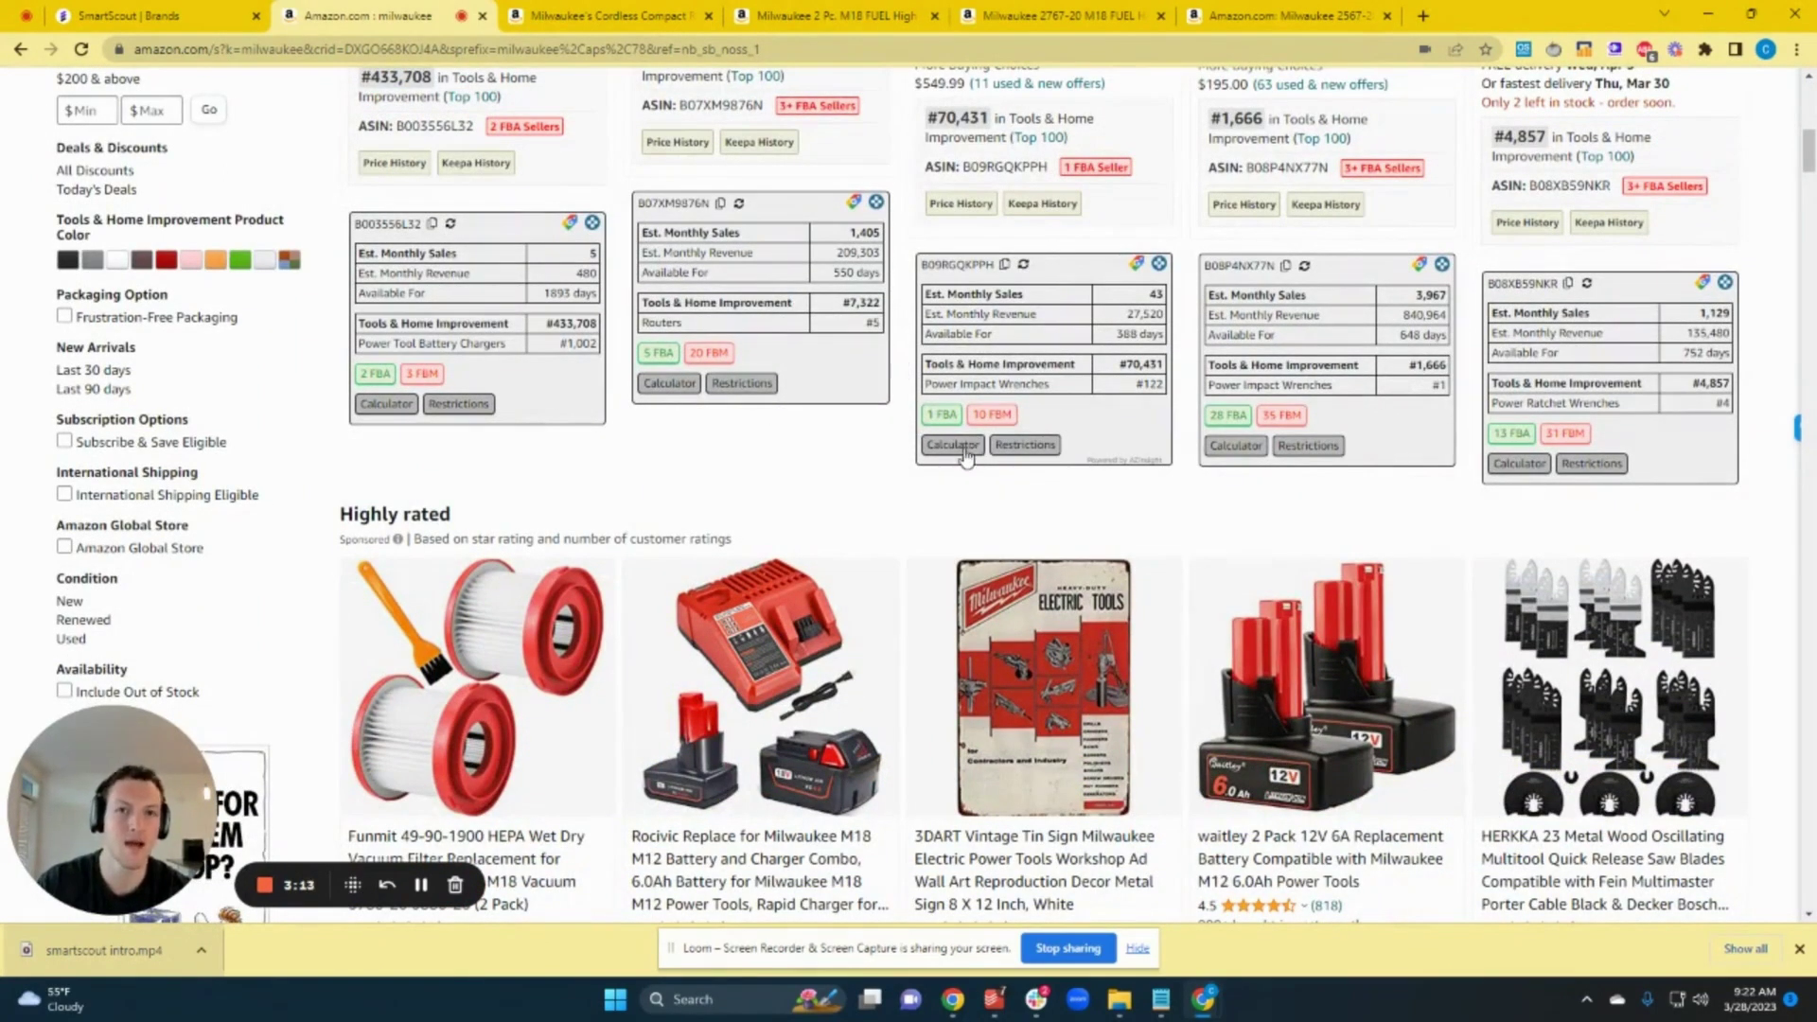
pyautogui.moveTo(774, 121)
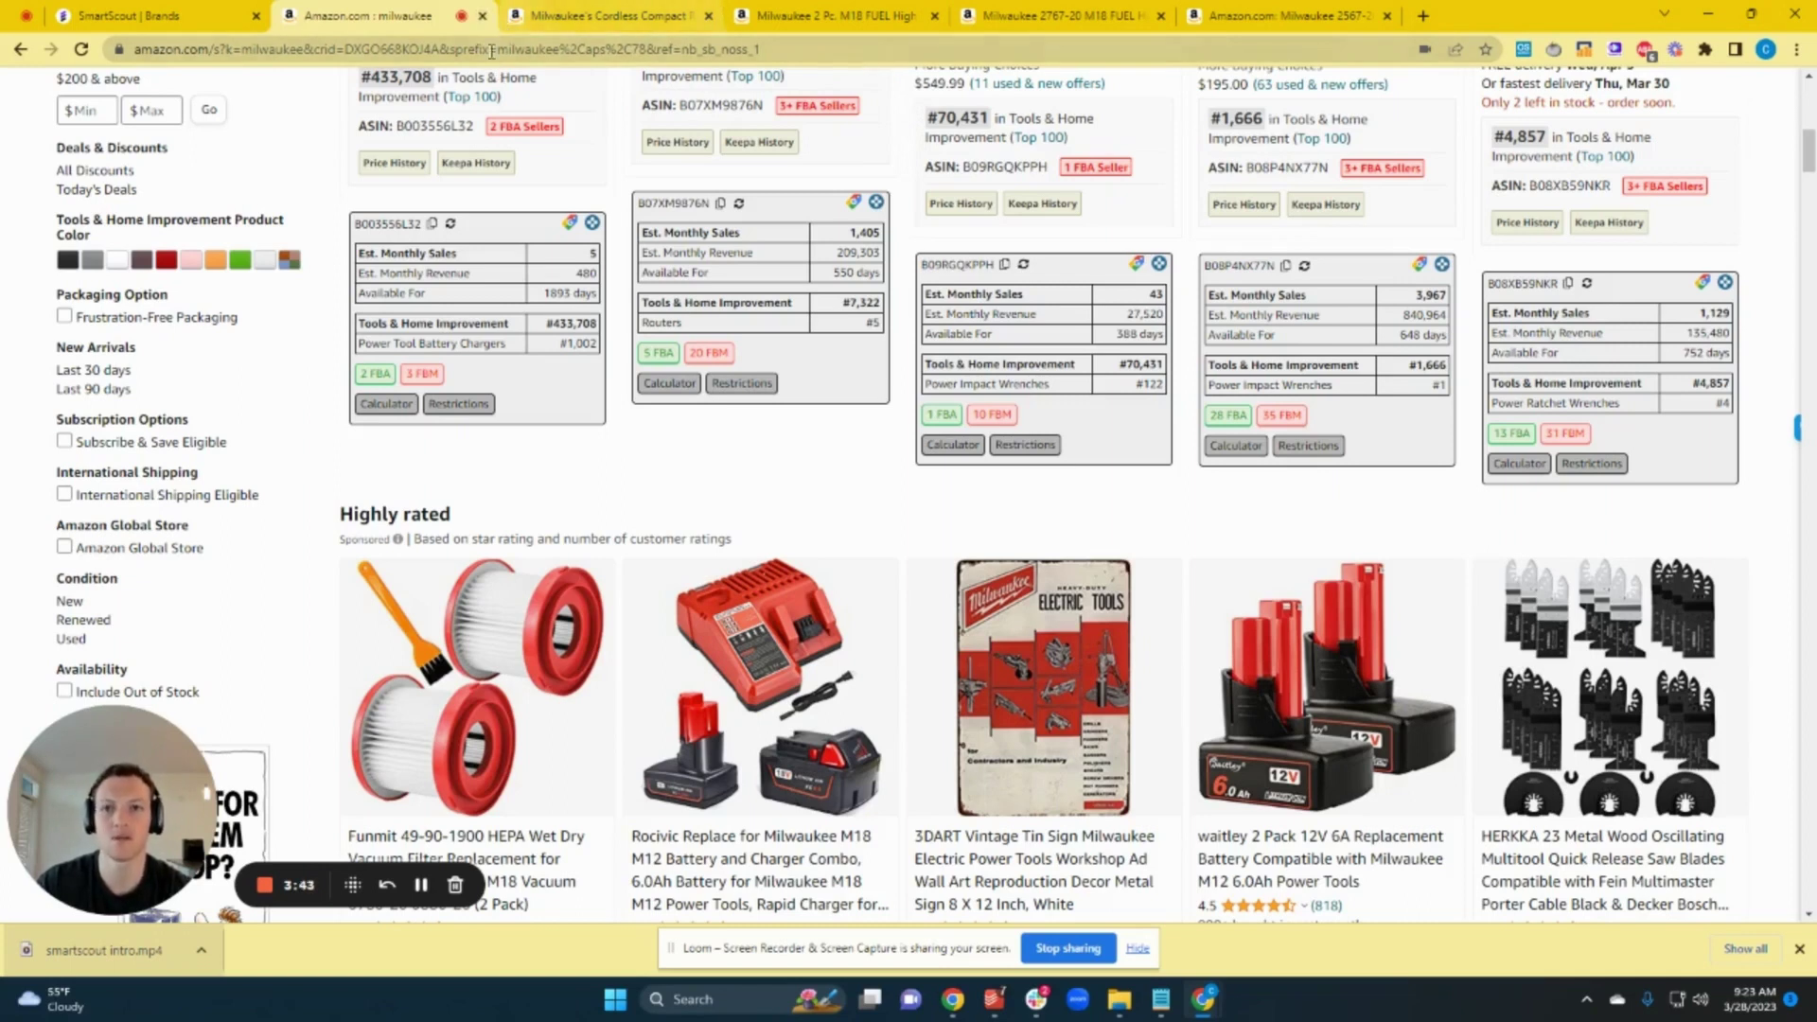
pyautogui.scroll(4, 1174, 284)
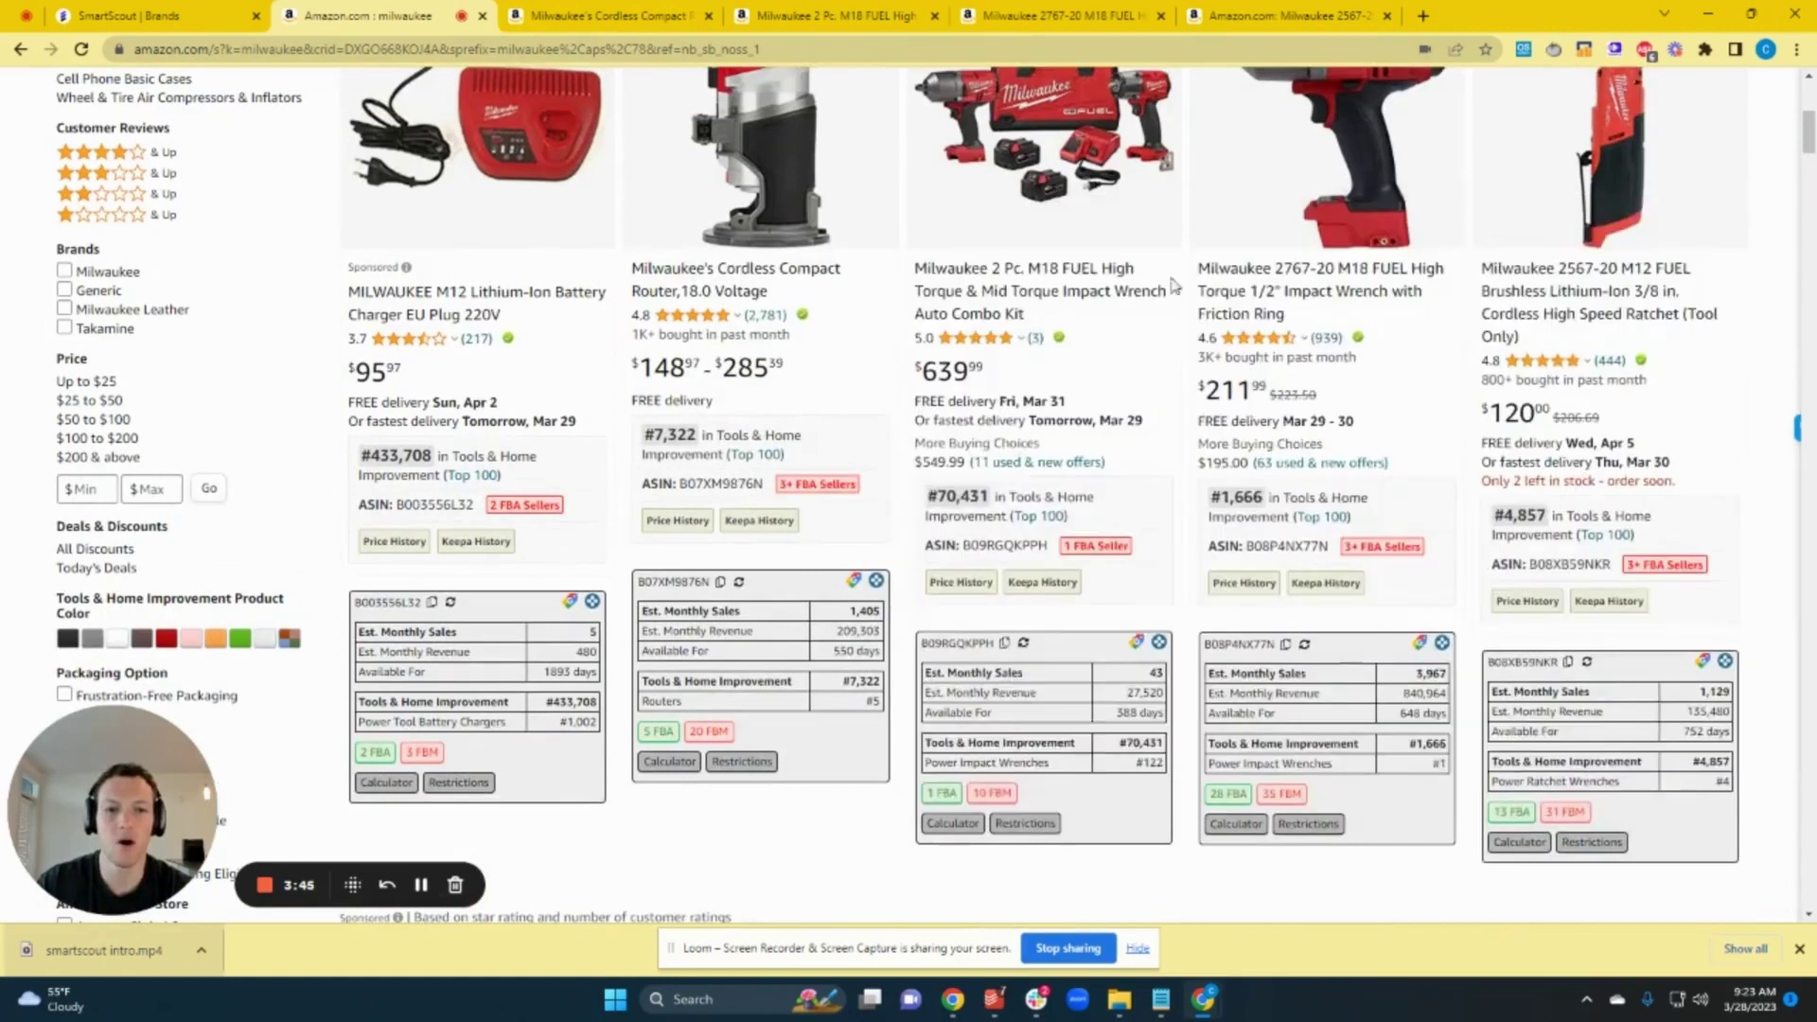
pyautogui.scroll(5, 296, 265)
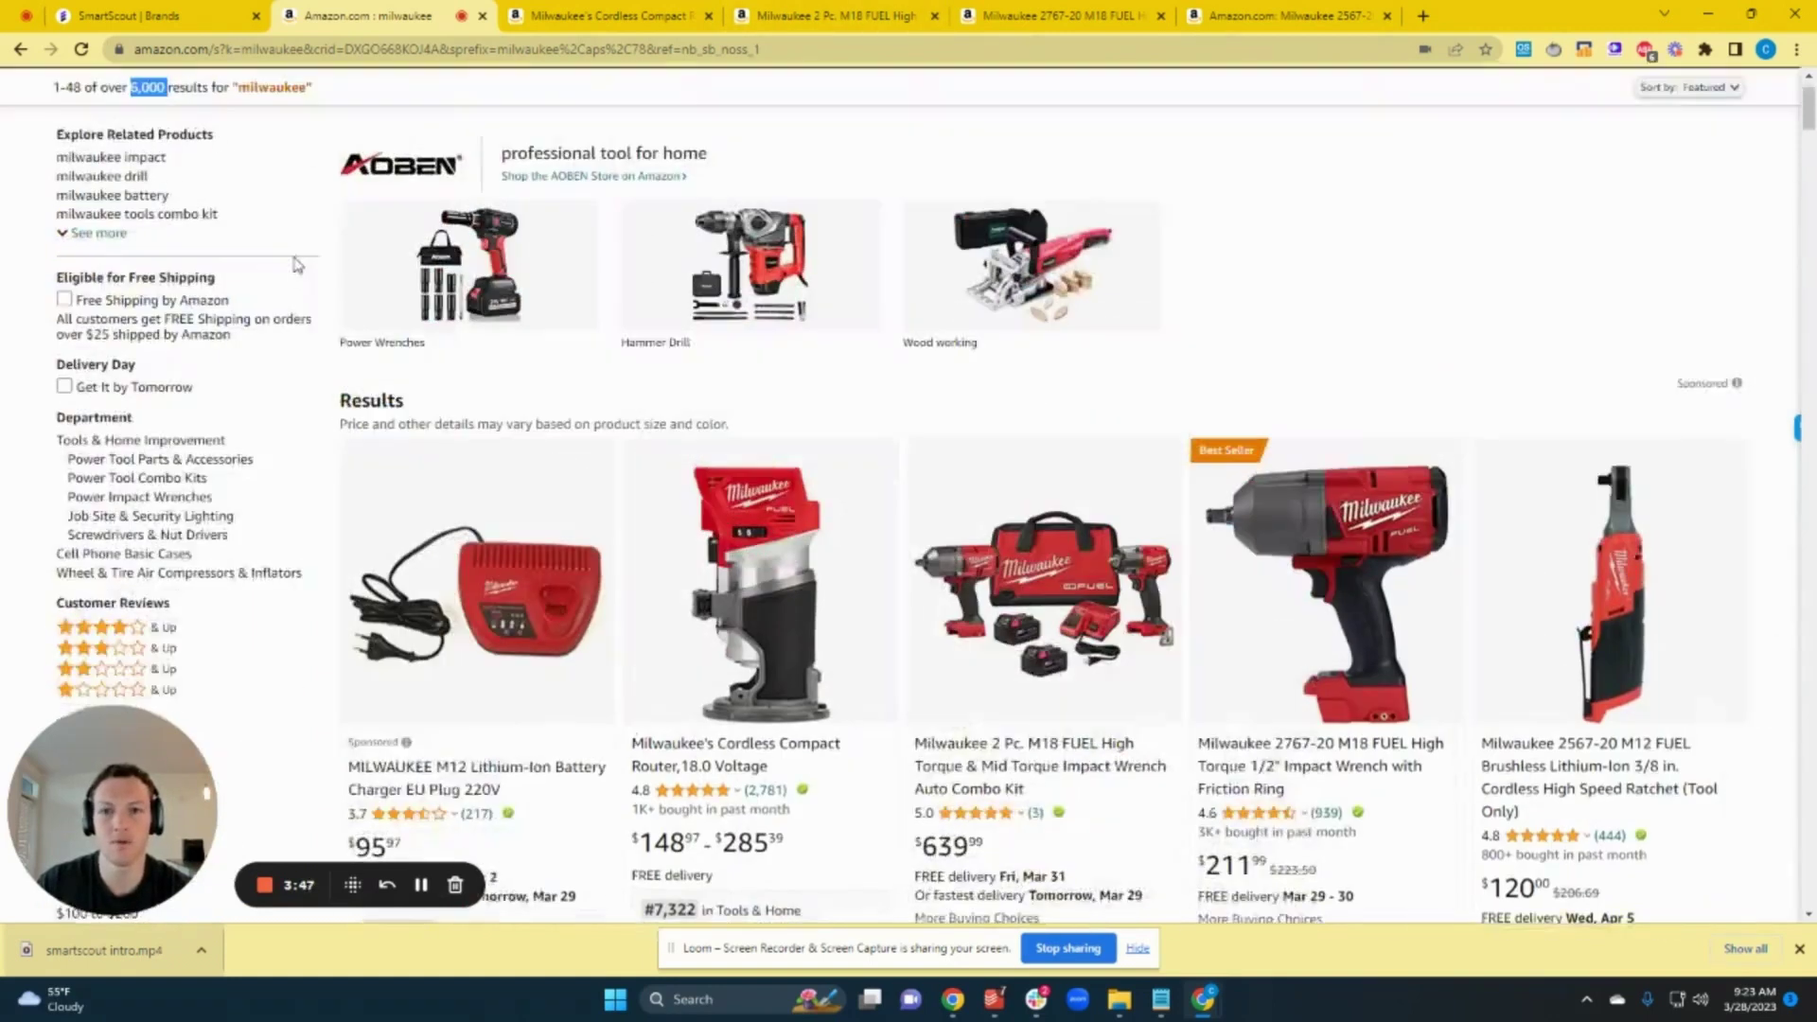
pyautogui.scroll(1, 296, 265)
pyautogui.click(160, 180)
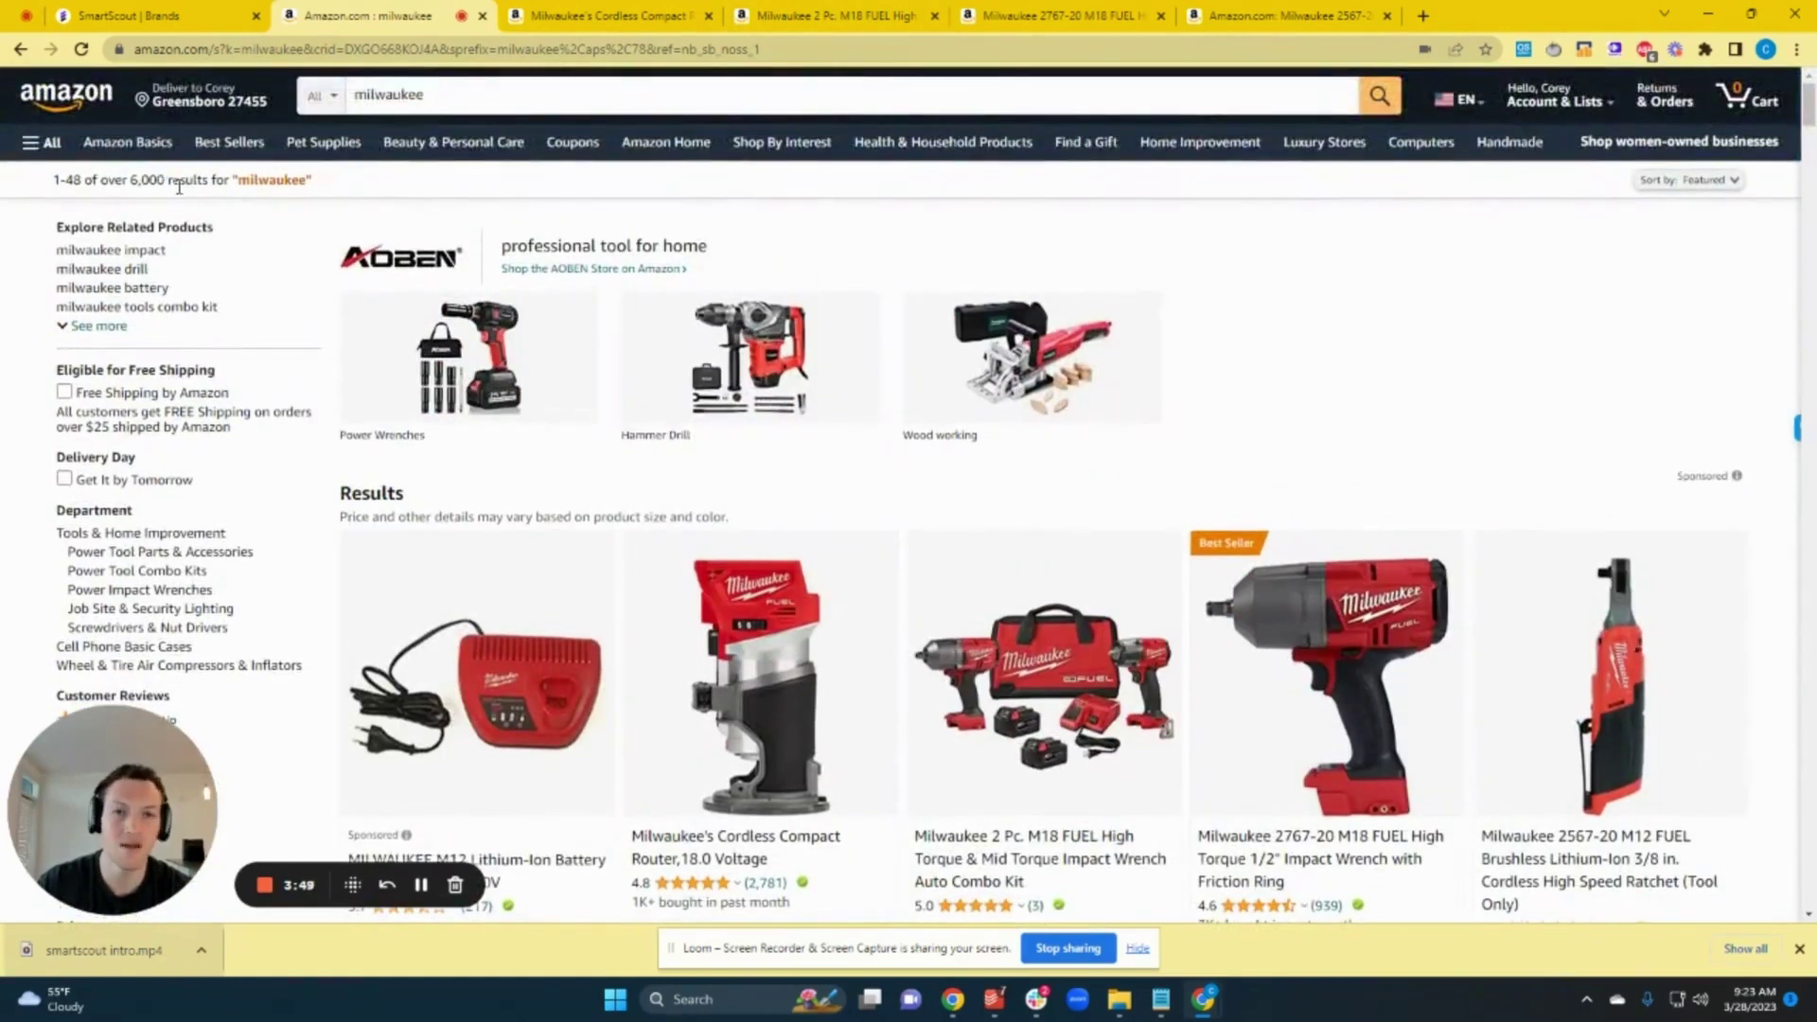
# - Switch to the SmartScout Brands tool and set the brand filter to milwaukee
pyautogui.click(151, 20)
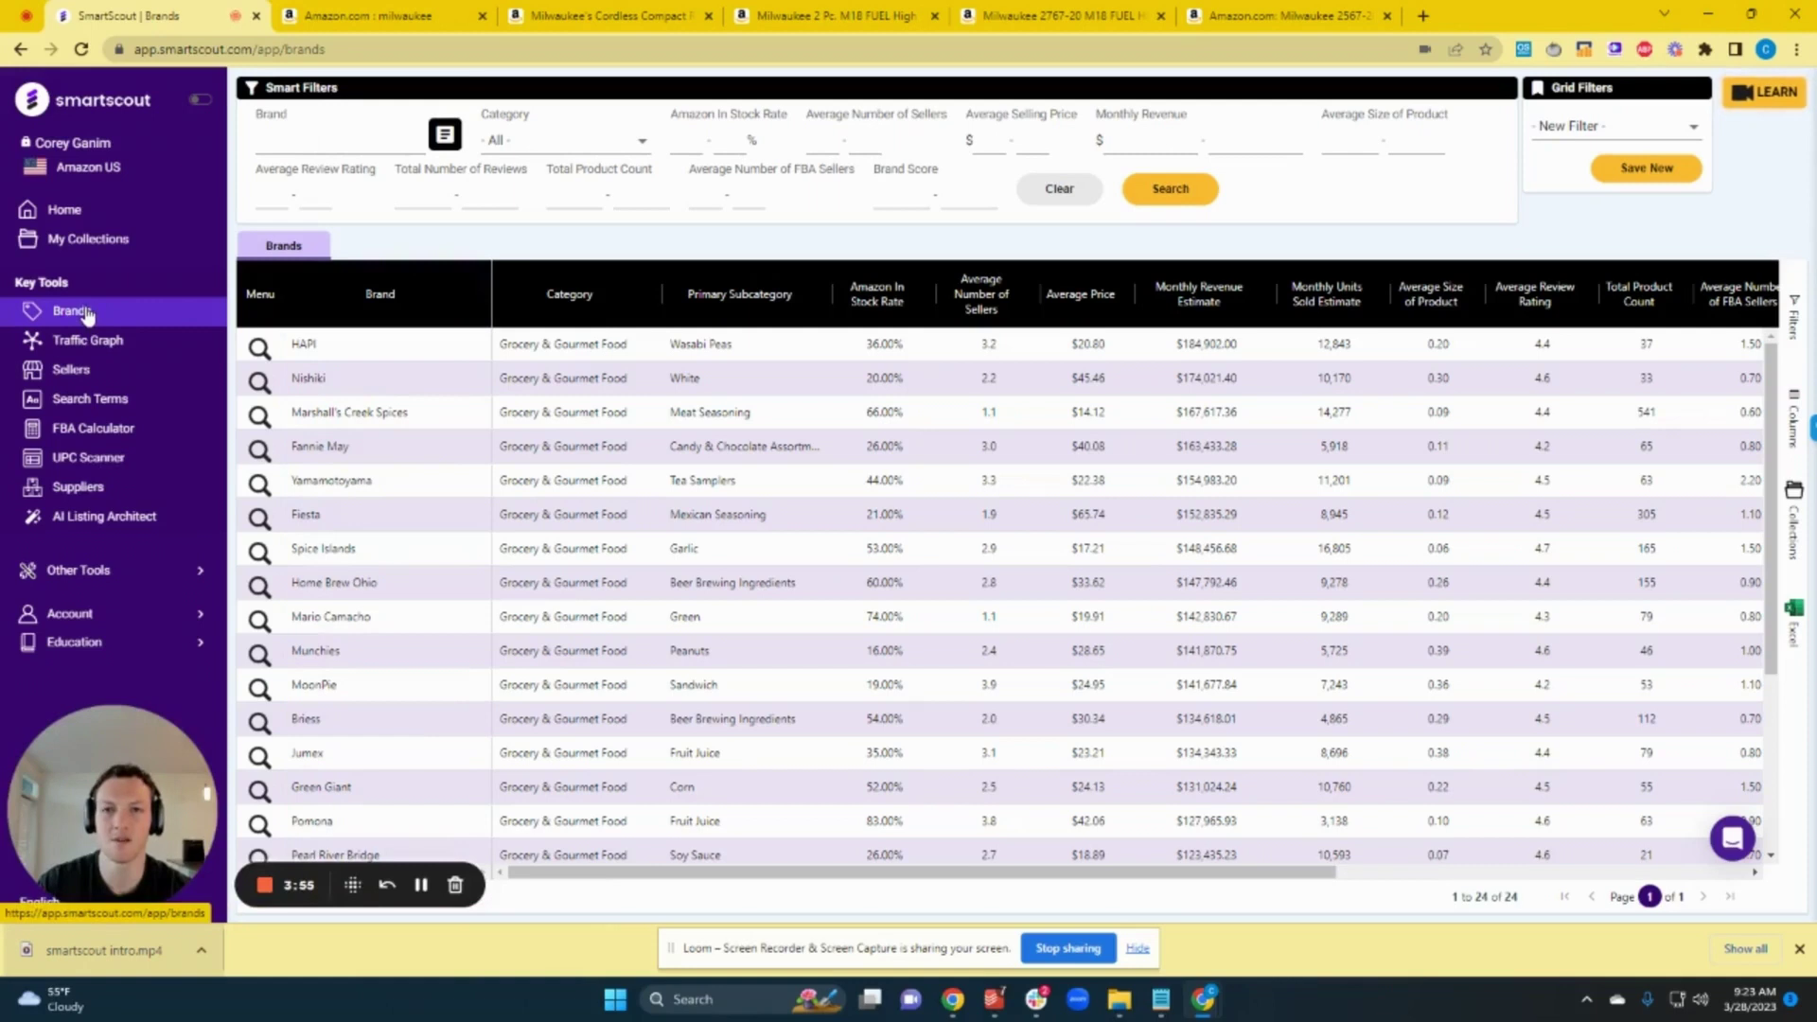
pyautogui.click(298, 141)
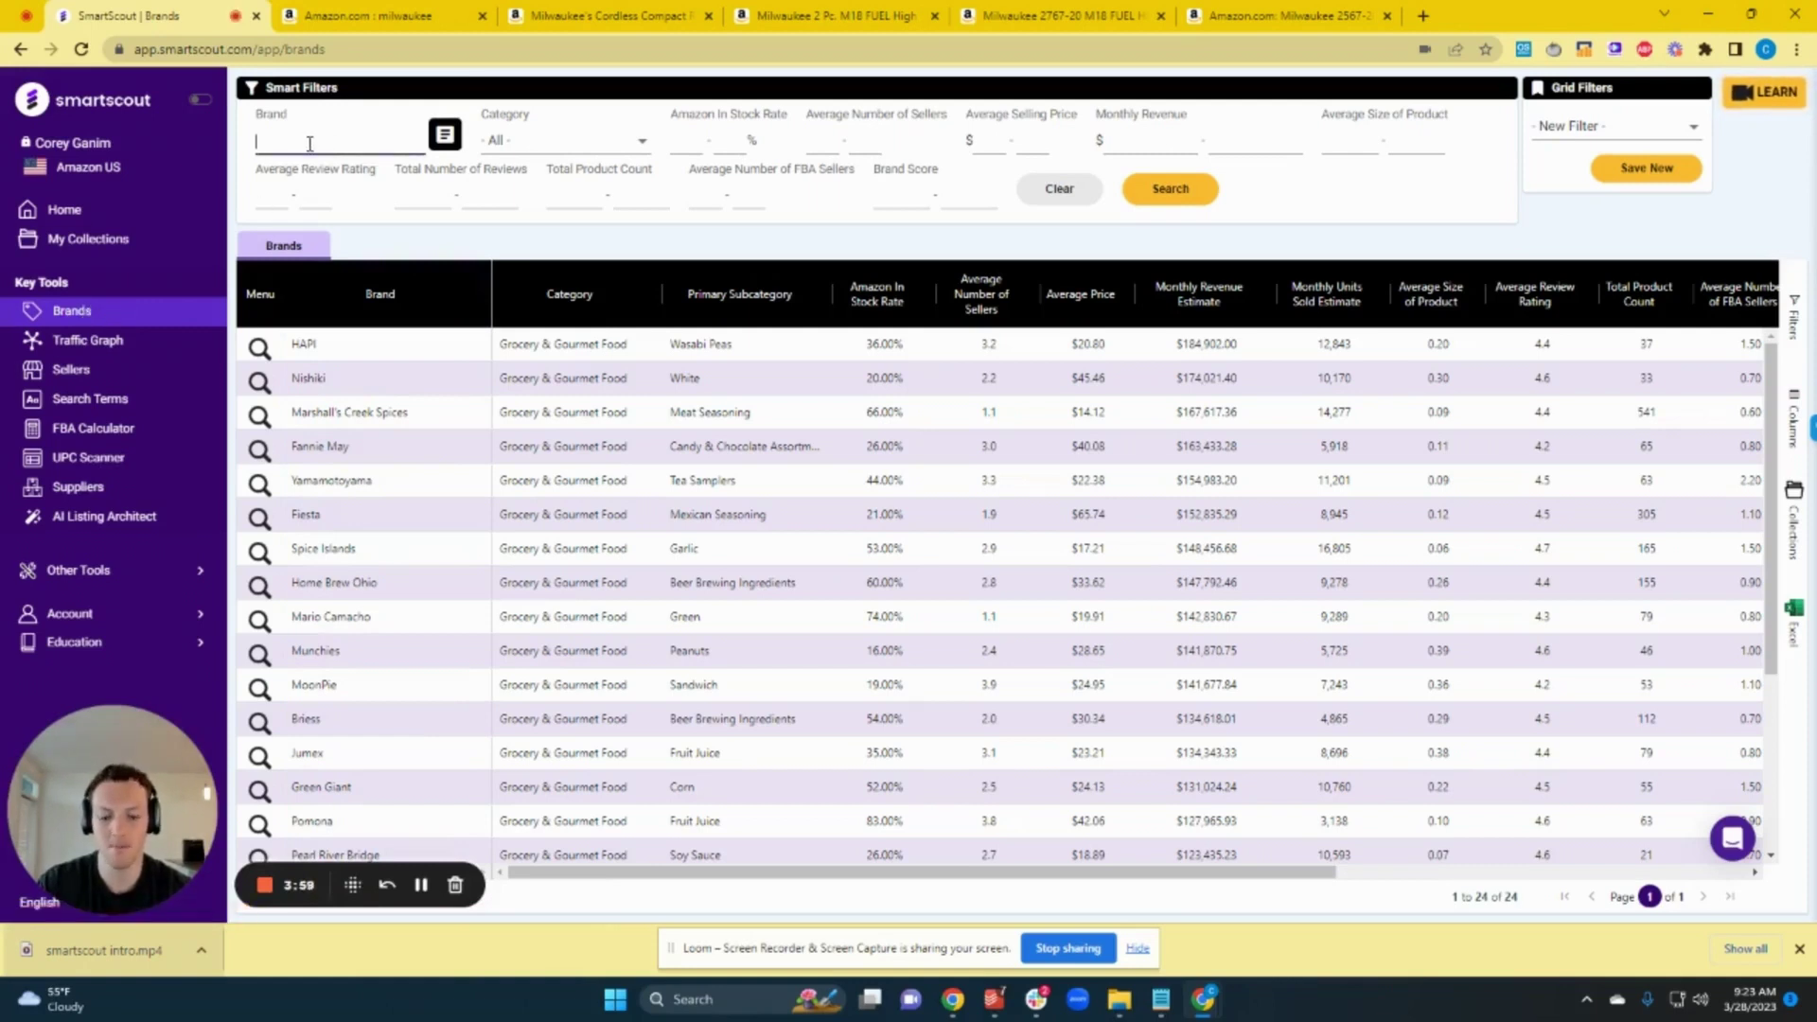
pyautogui.write('milwaukee')
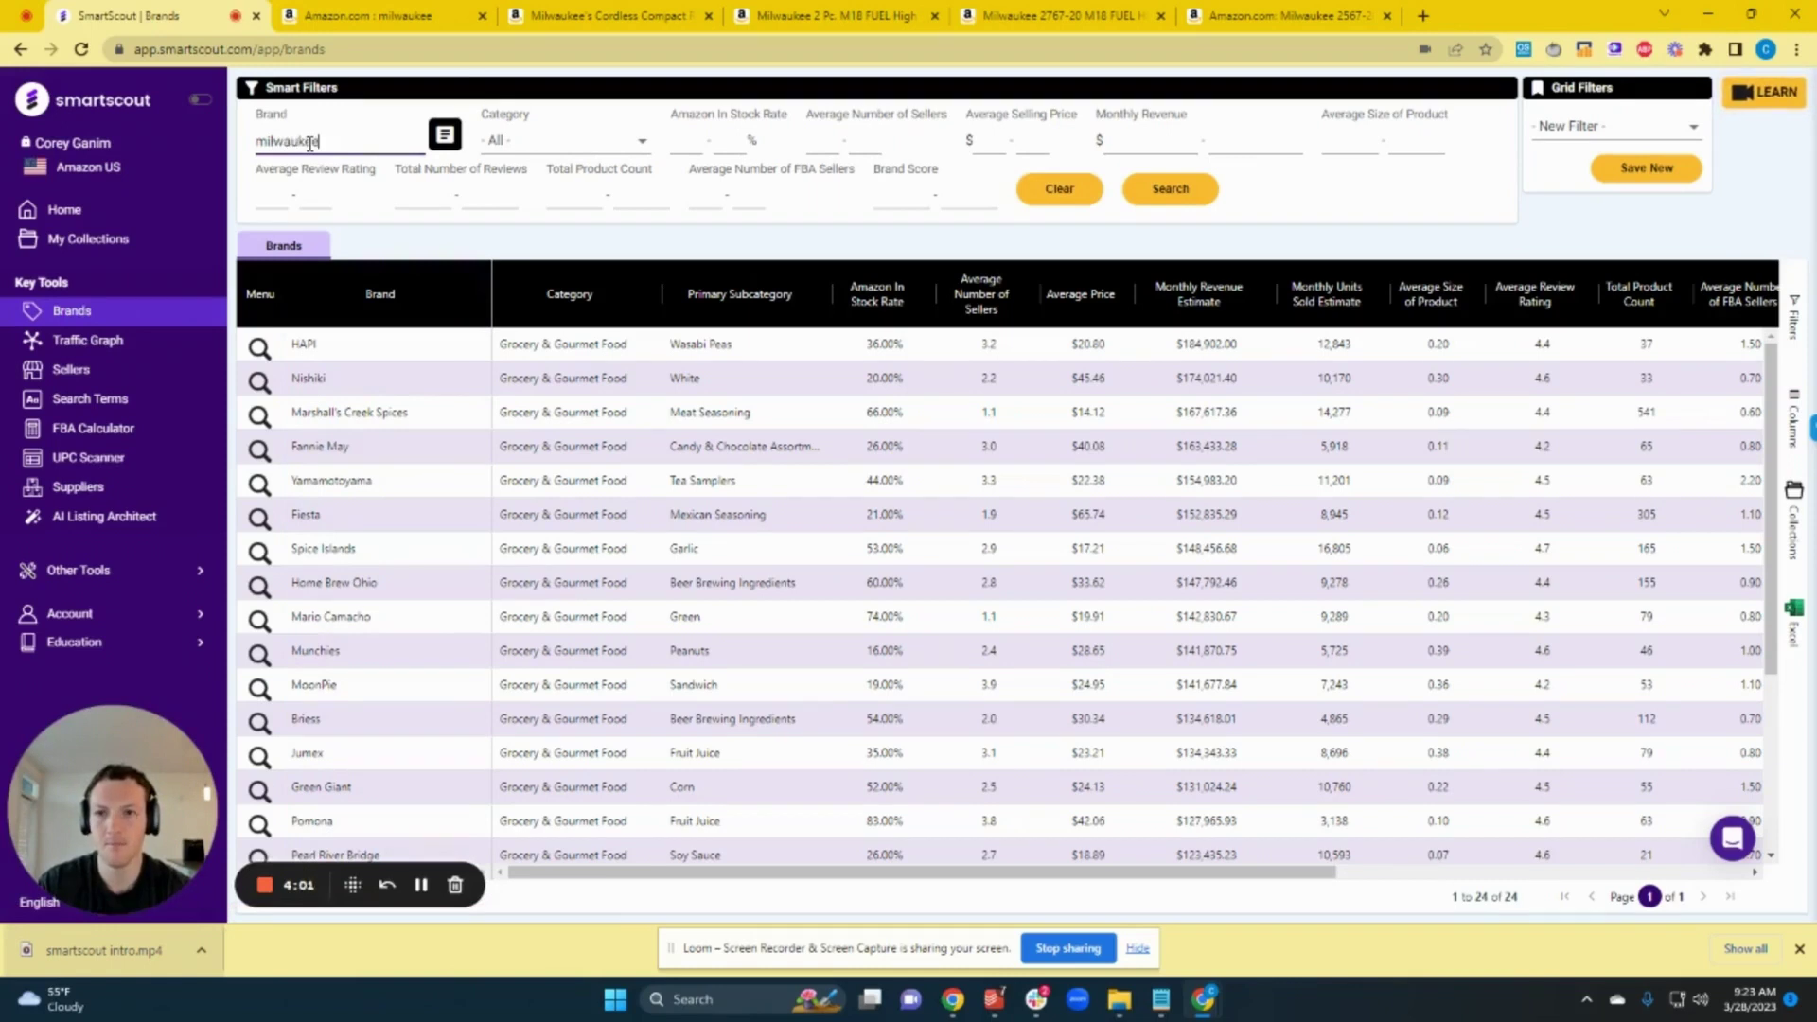
pyautogui.click(553, 141)
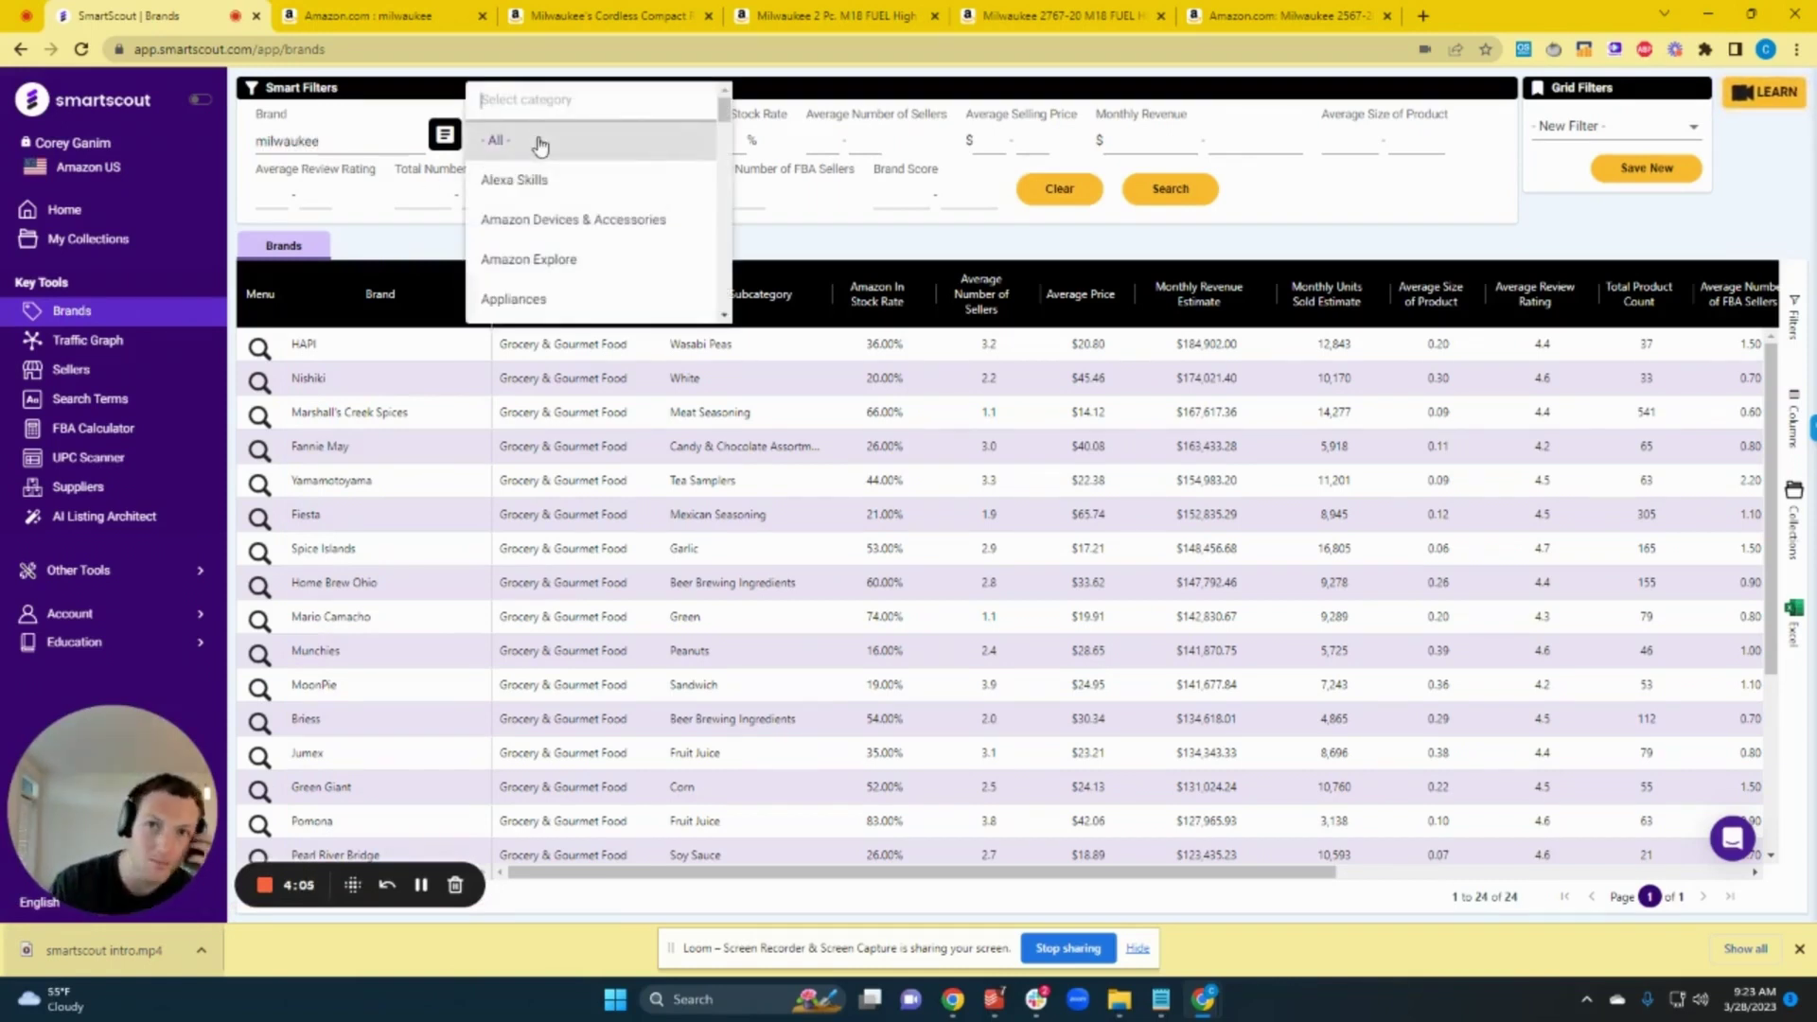
pyautogui.write('tool')
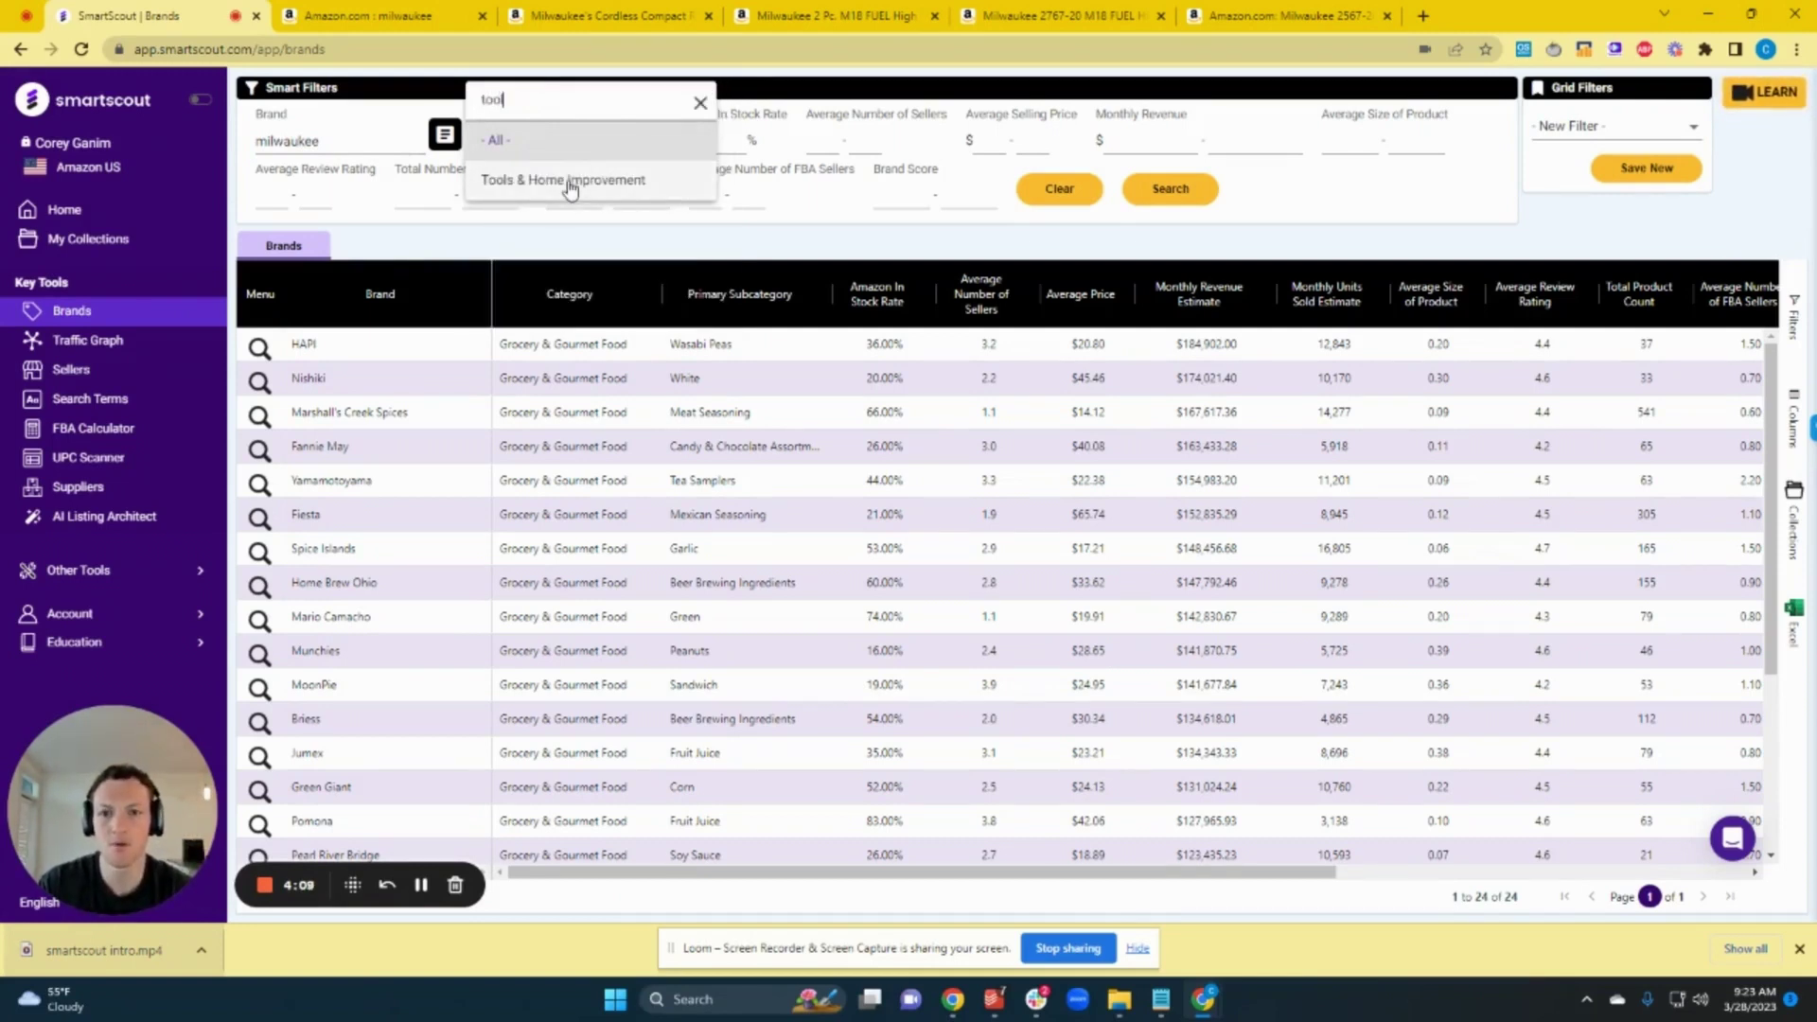
pyautogui.click(701, 102)
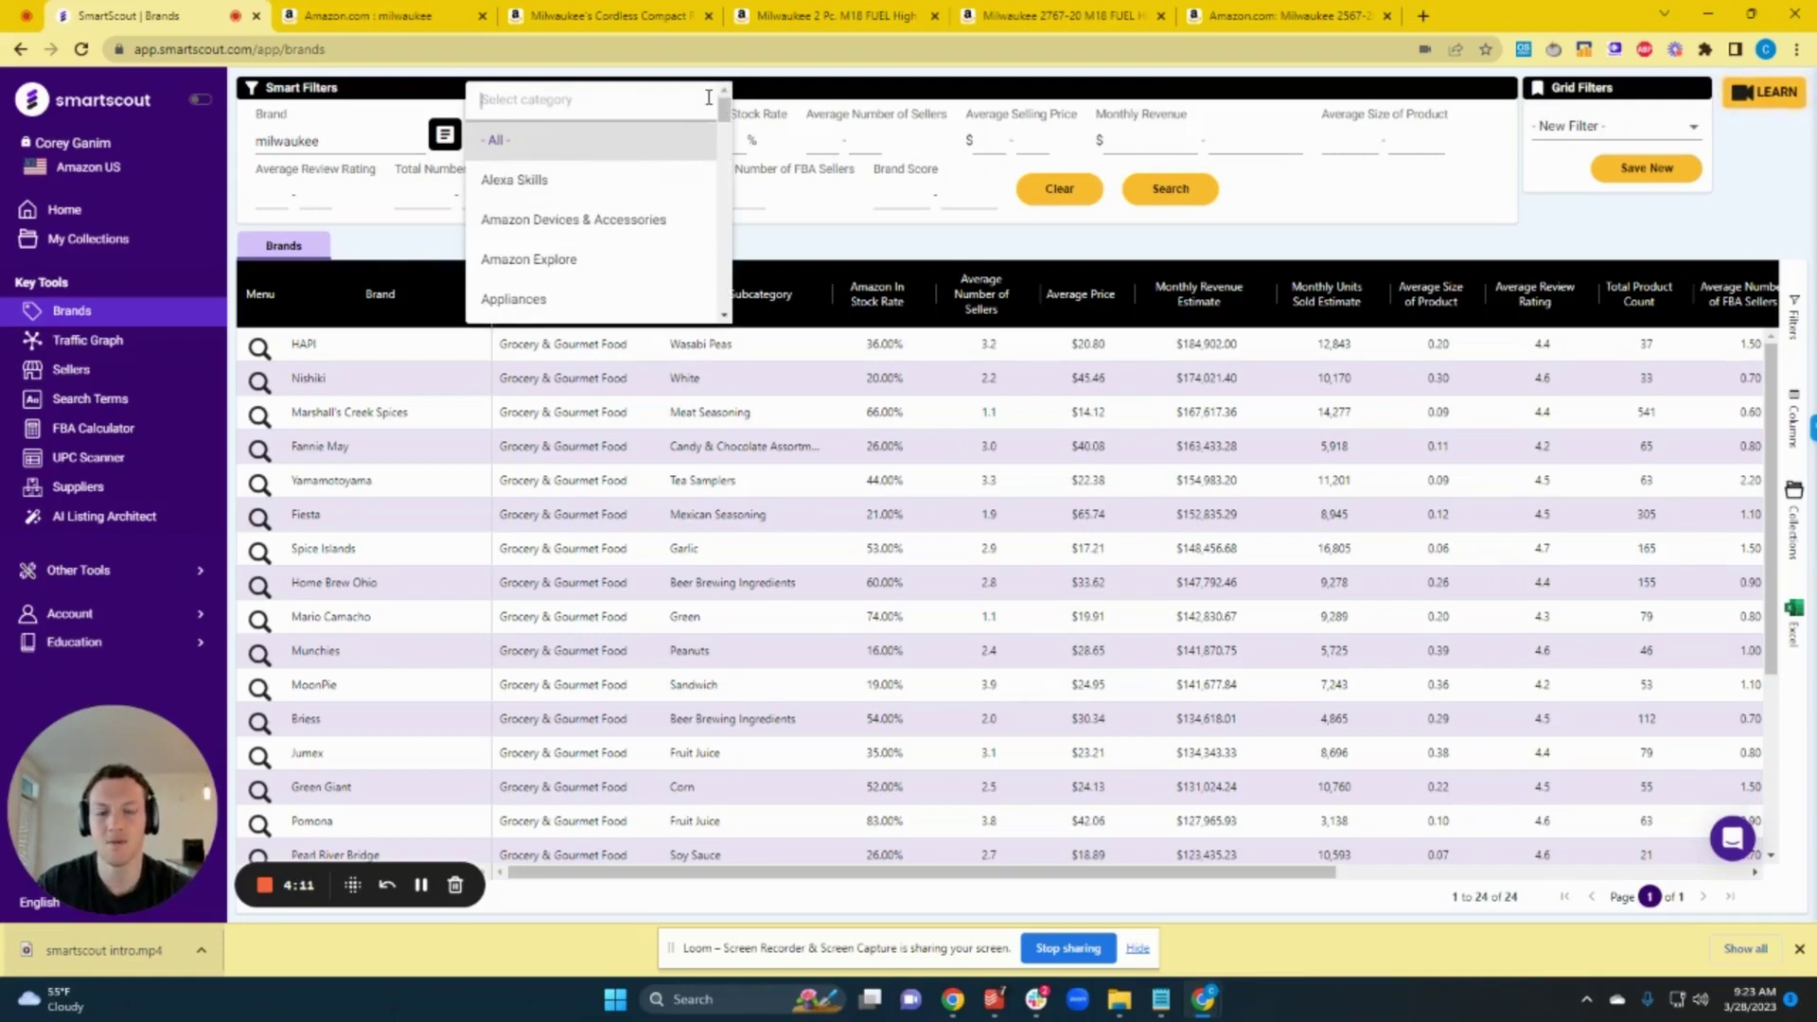
pyautogui.click(842, 228)
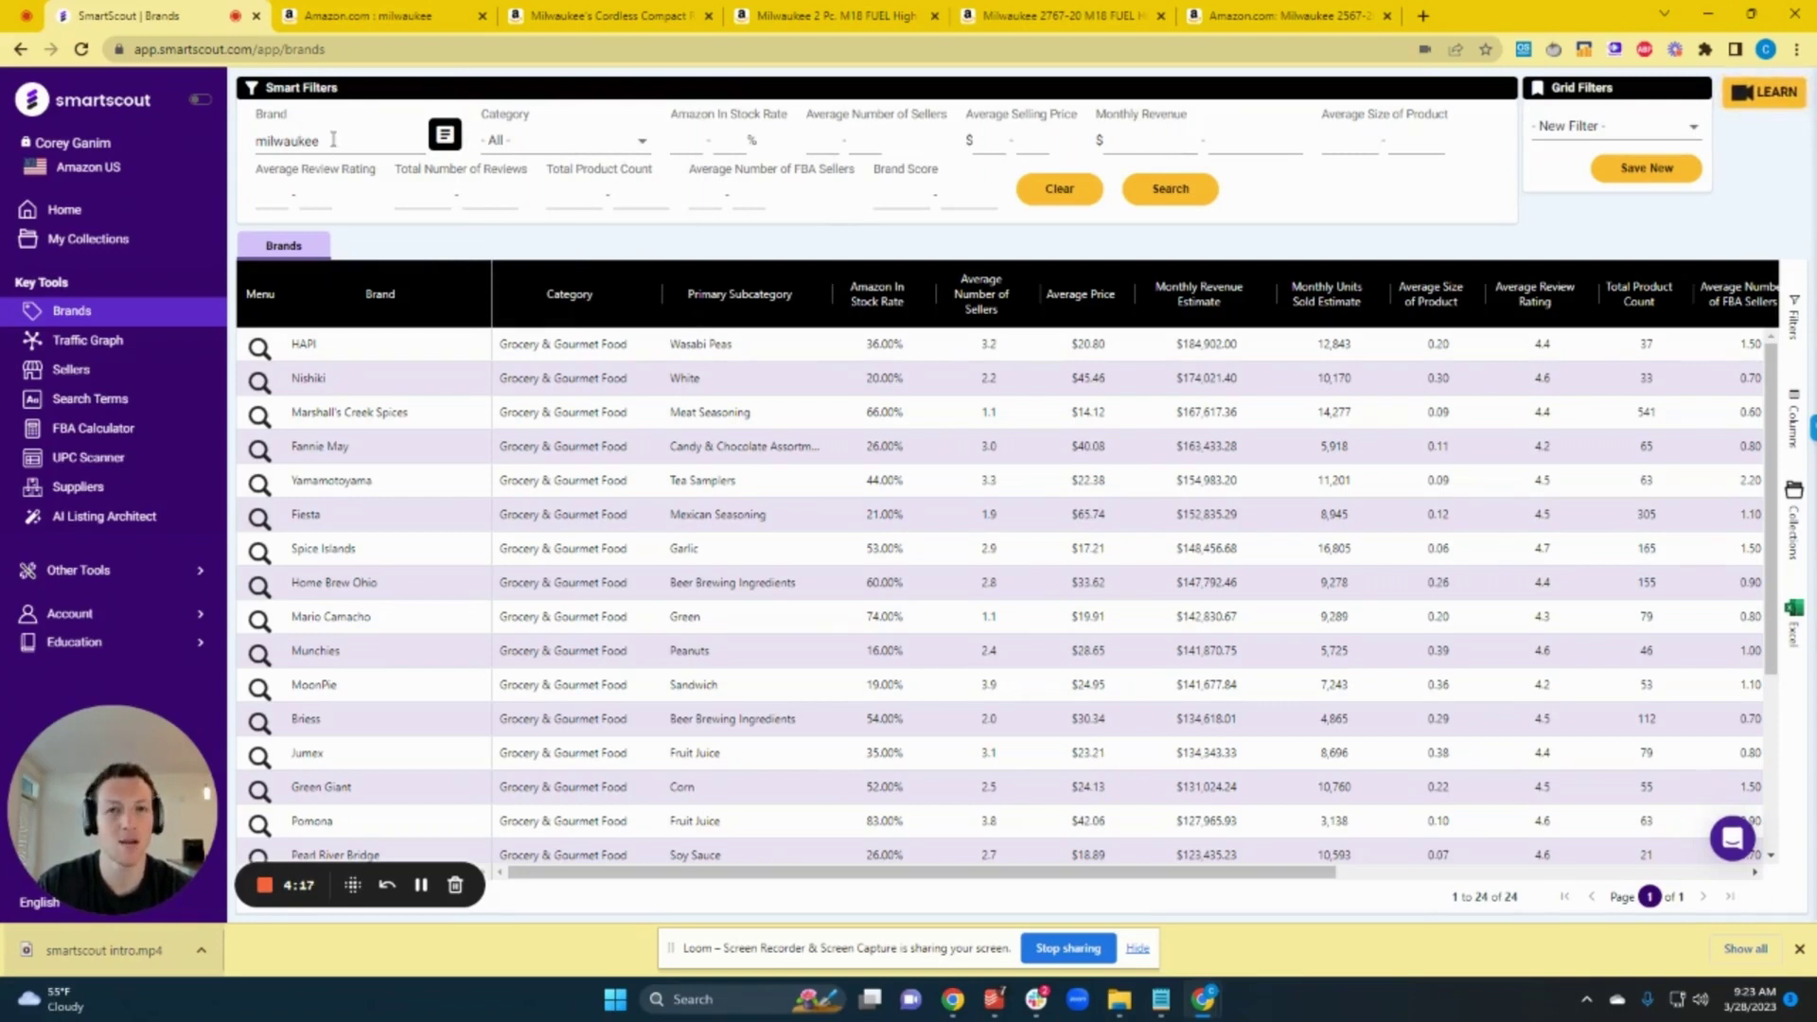
pyautogui.click(530, 149)
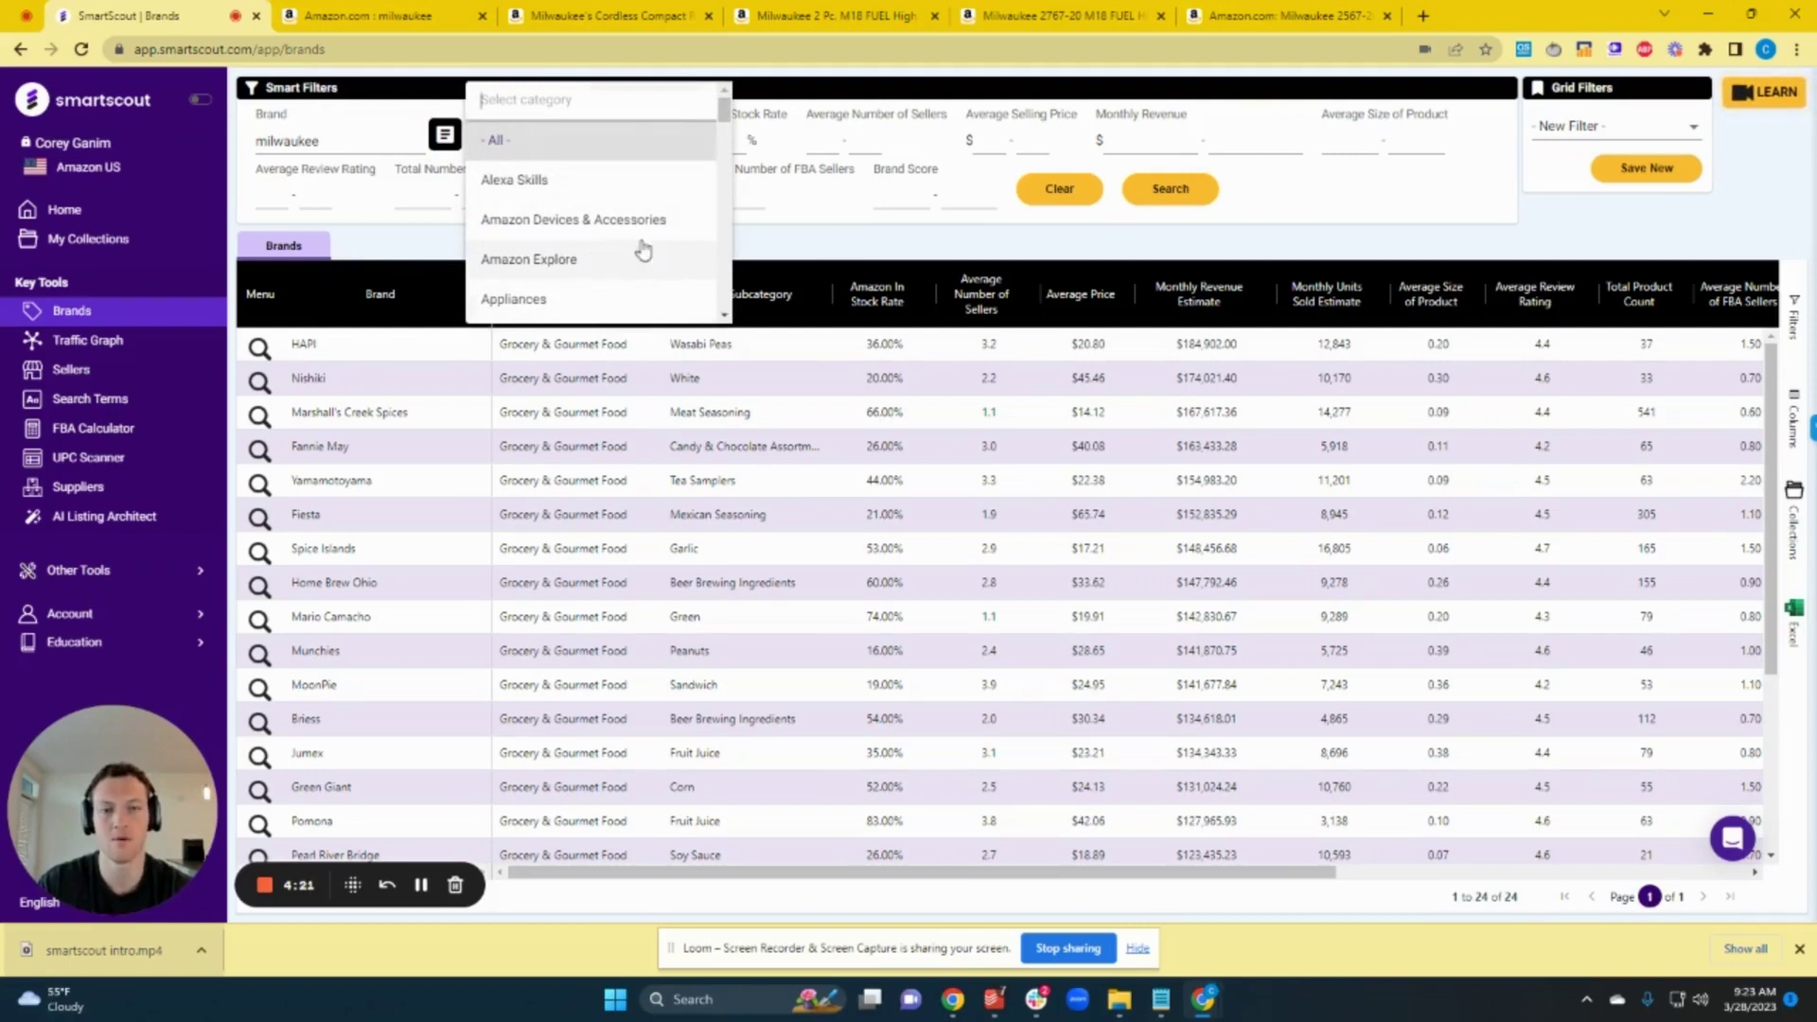
pyautogui.scroll(-5, 631, 242)
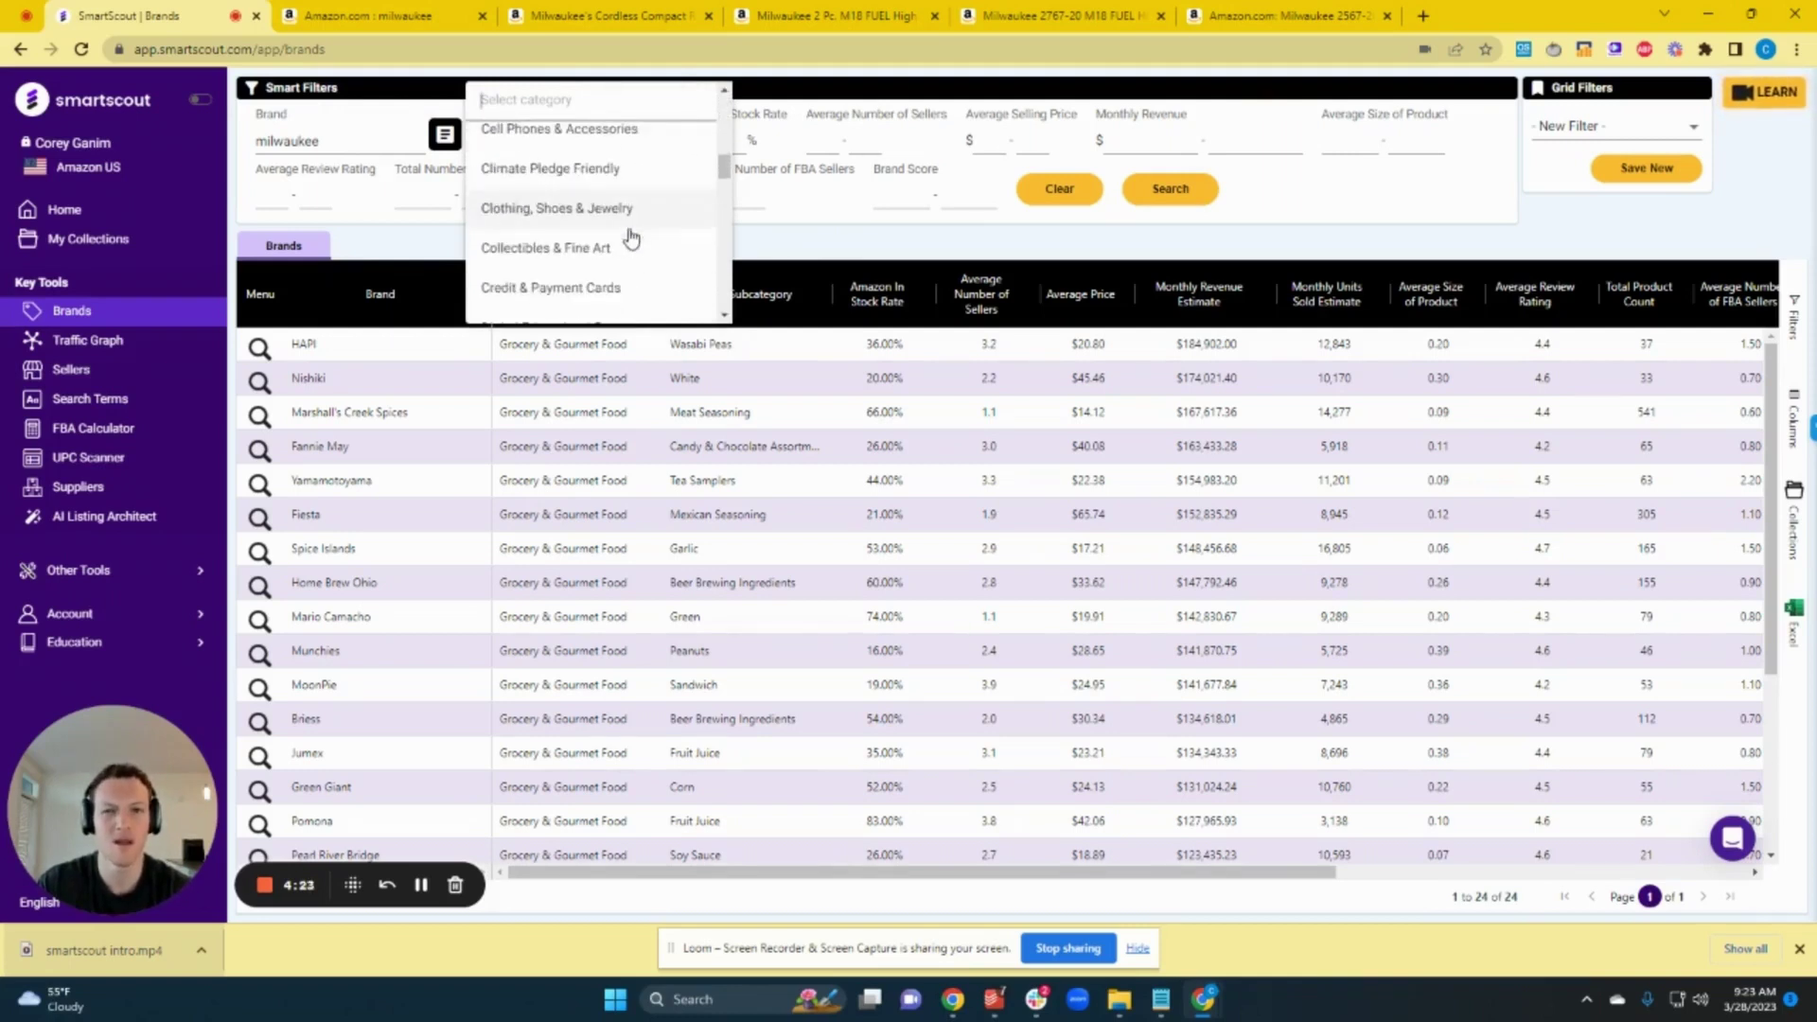
pyautogui.scroll(-5, 625, 242)
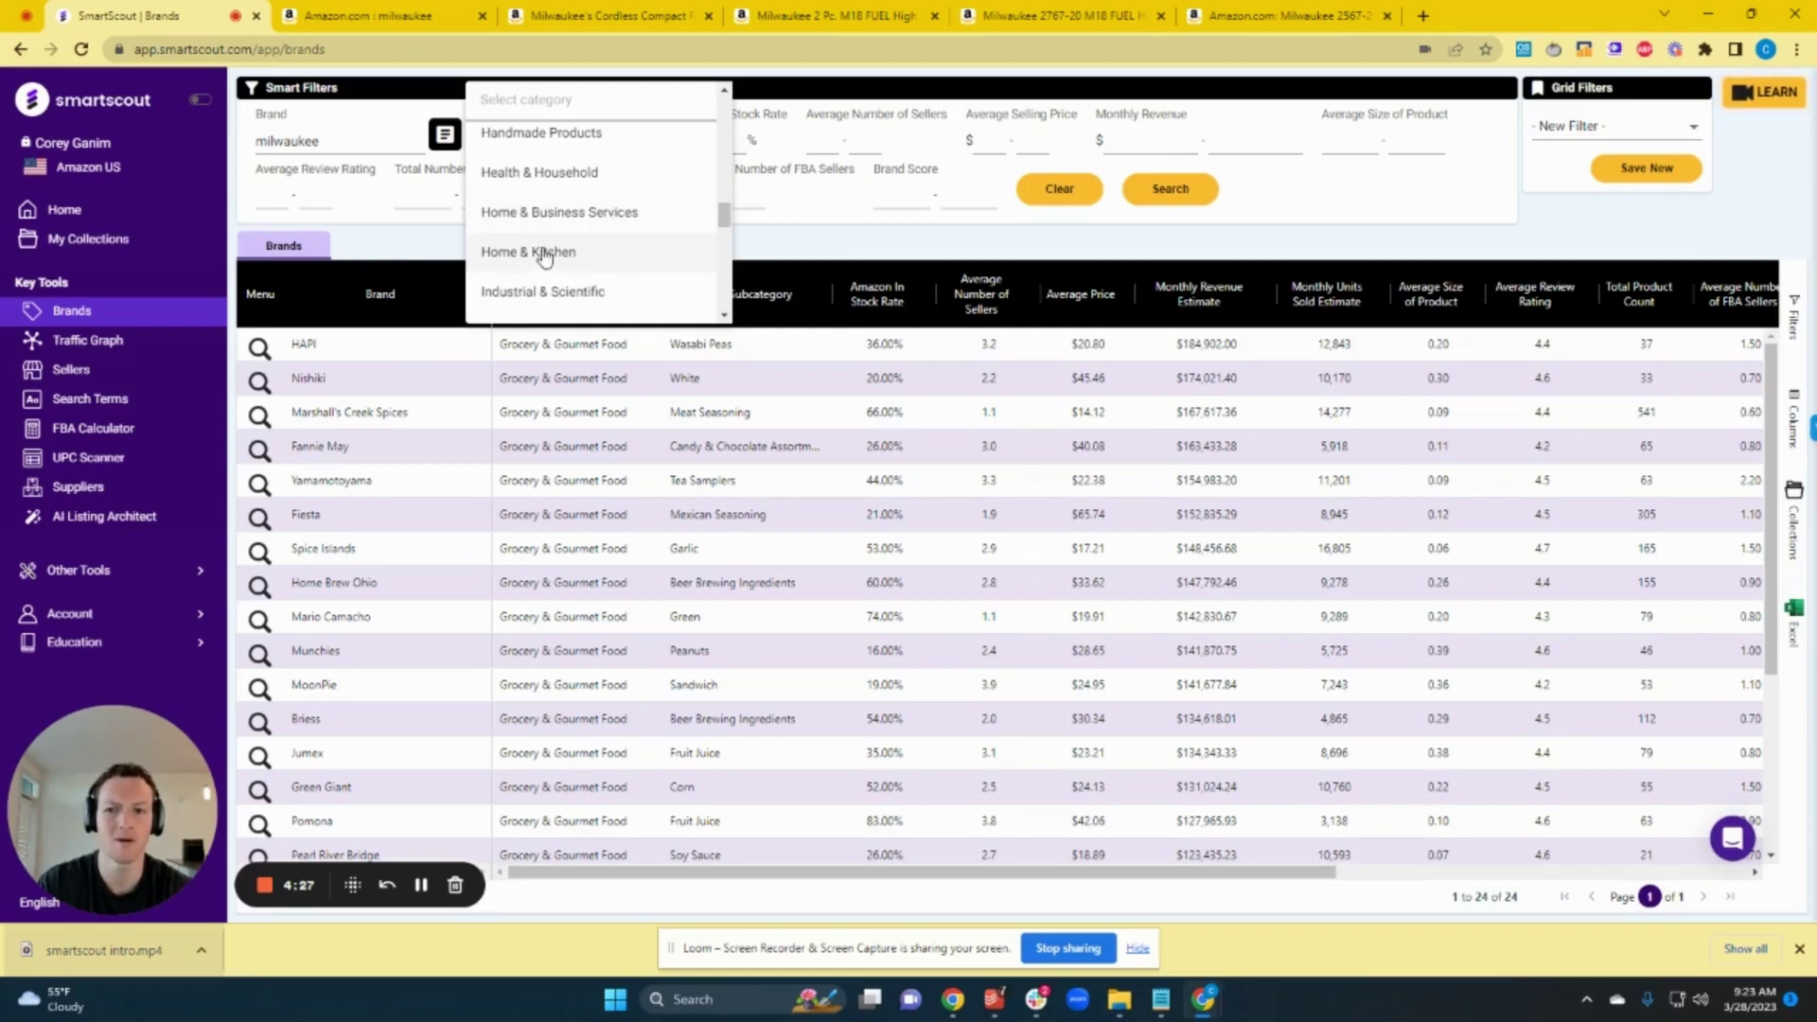
pyautogui.click(823, 225)
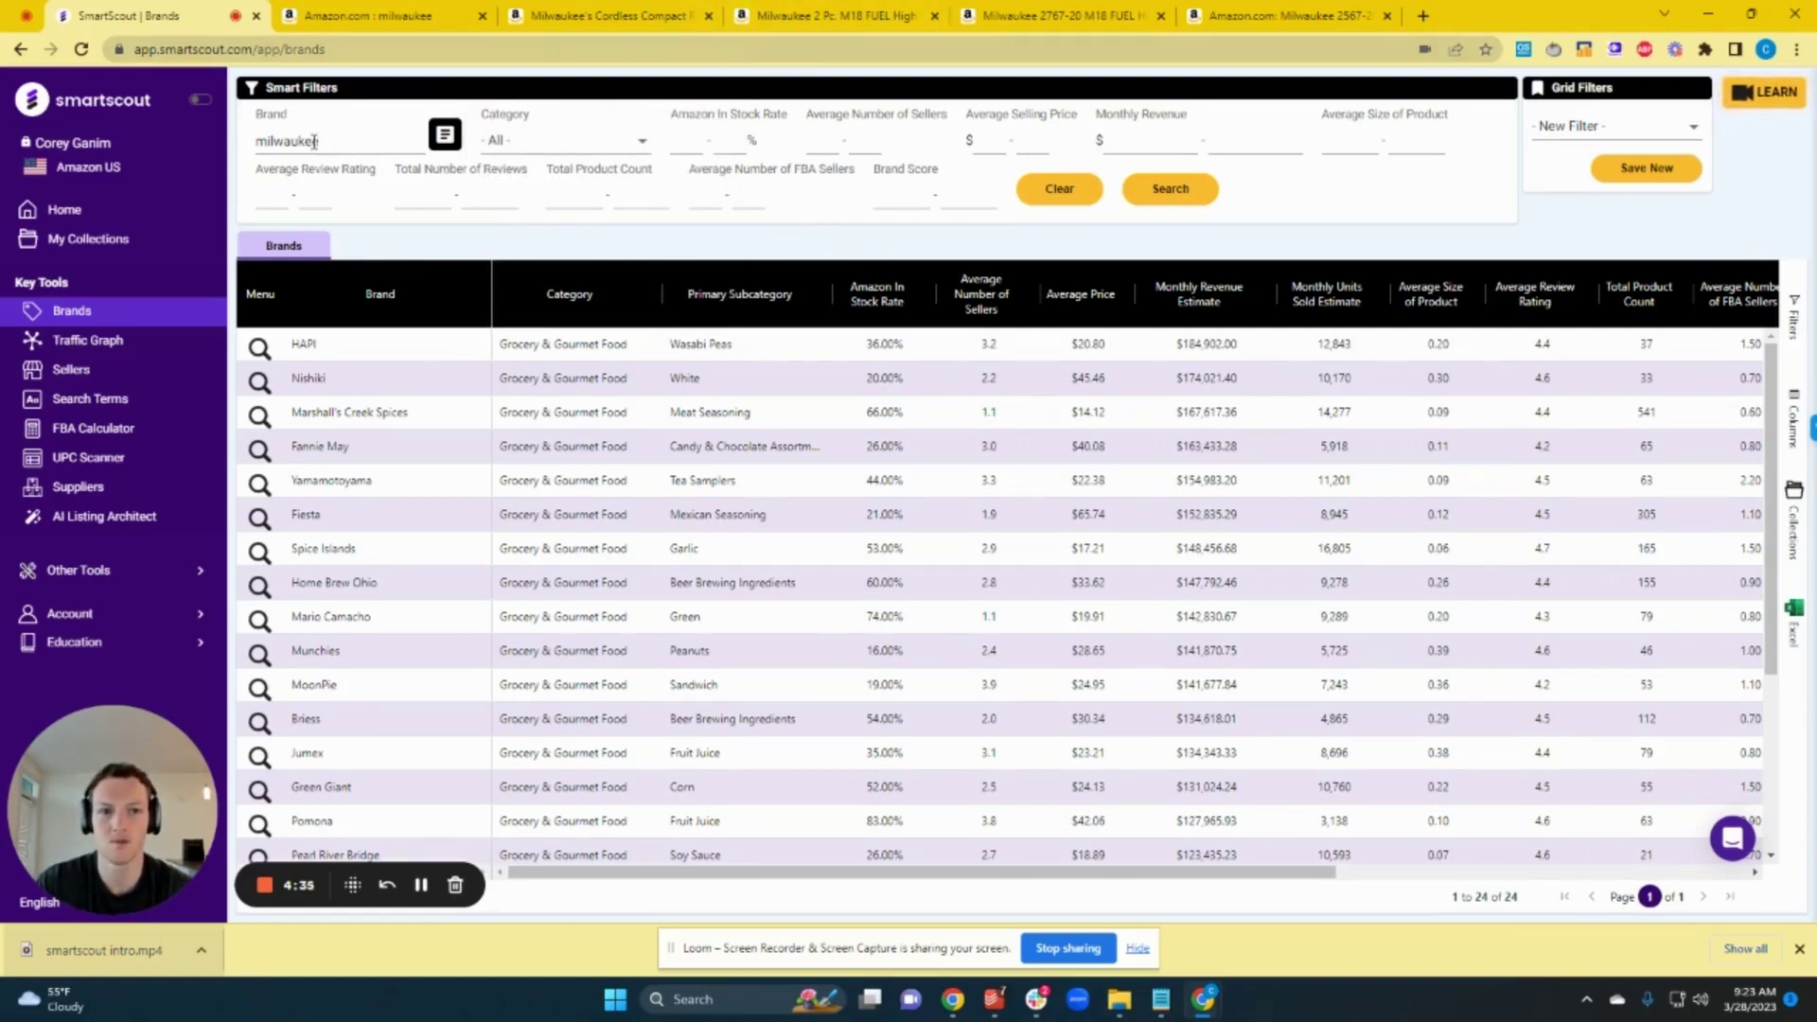
# - Run the brand search for milwaukee across all categories and review the metrics of the matching brands
pyautogui.click(1171, 192)
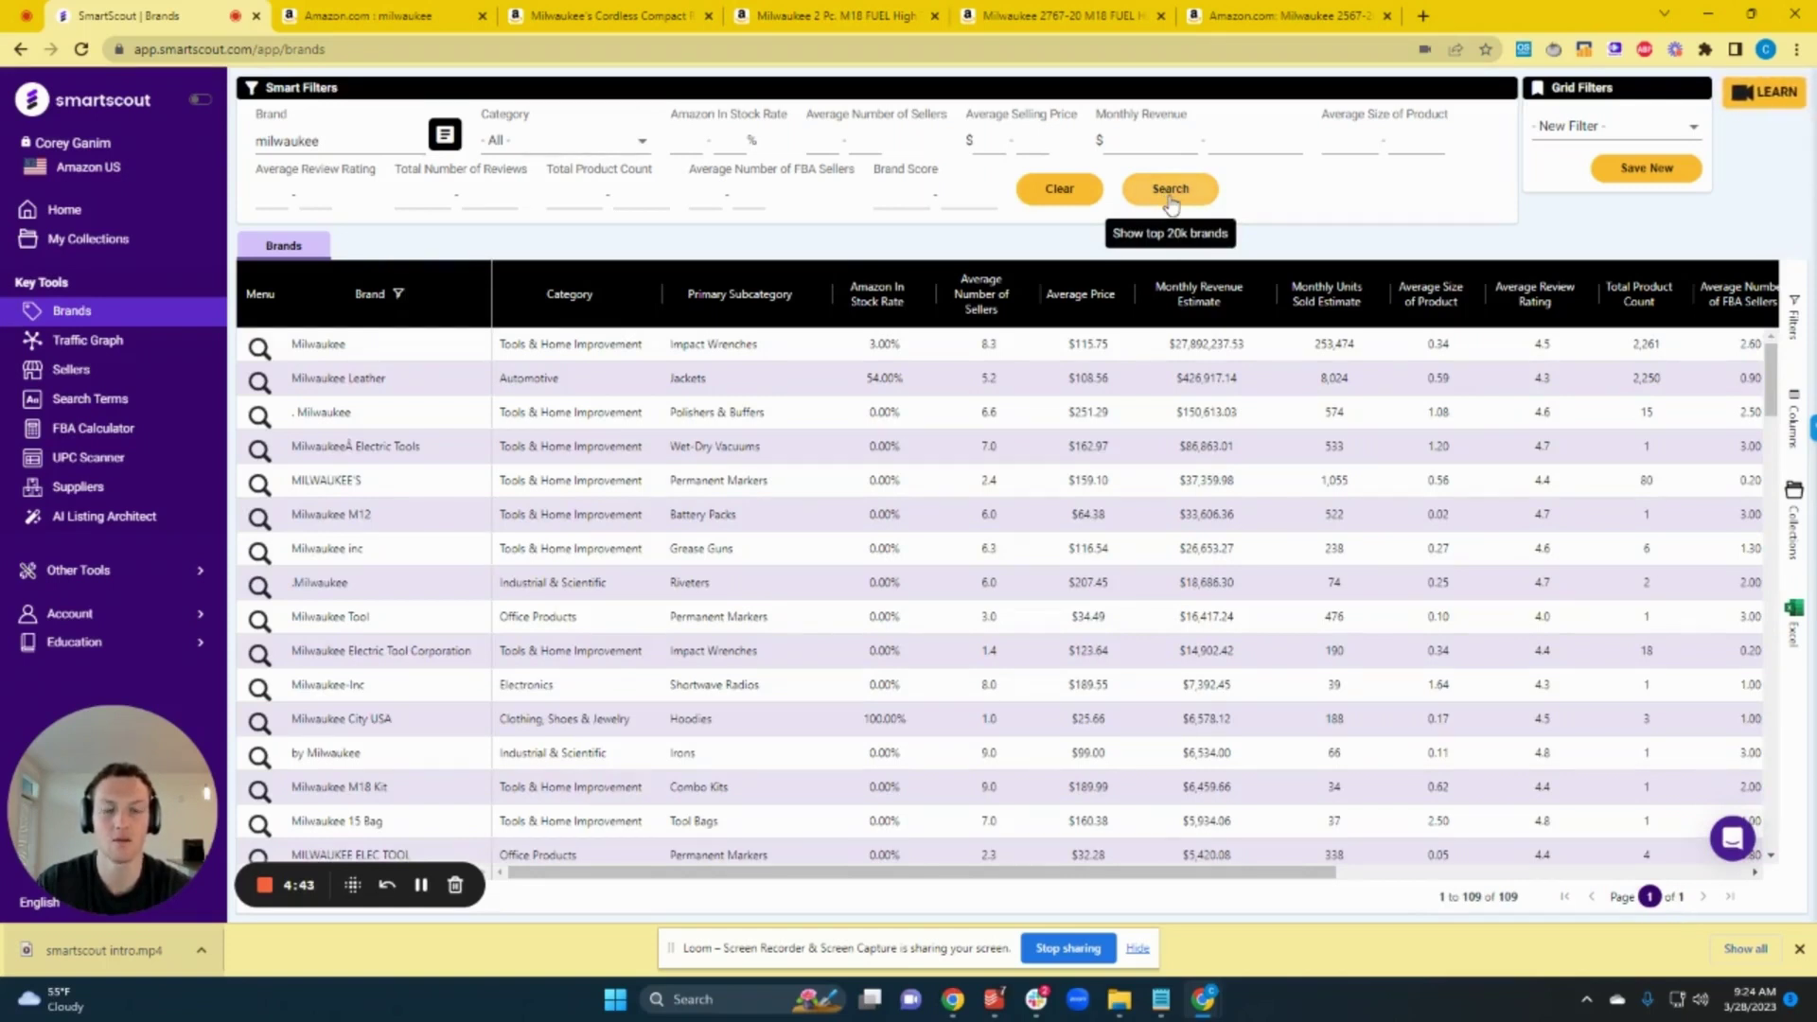
pyautogui.click(1170, 201)
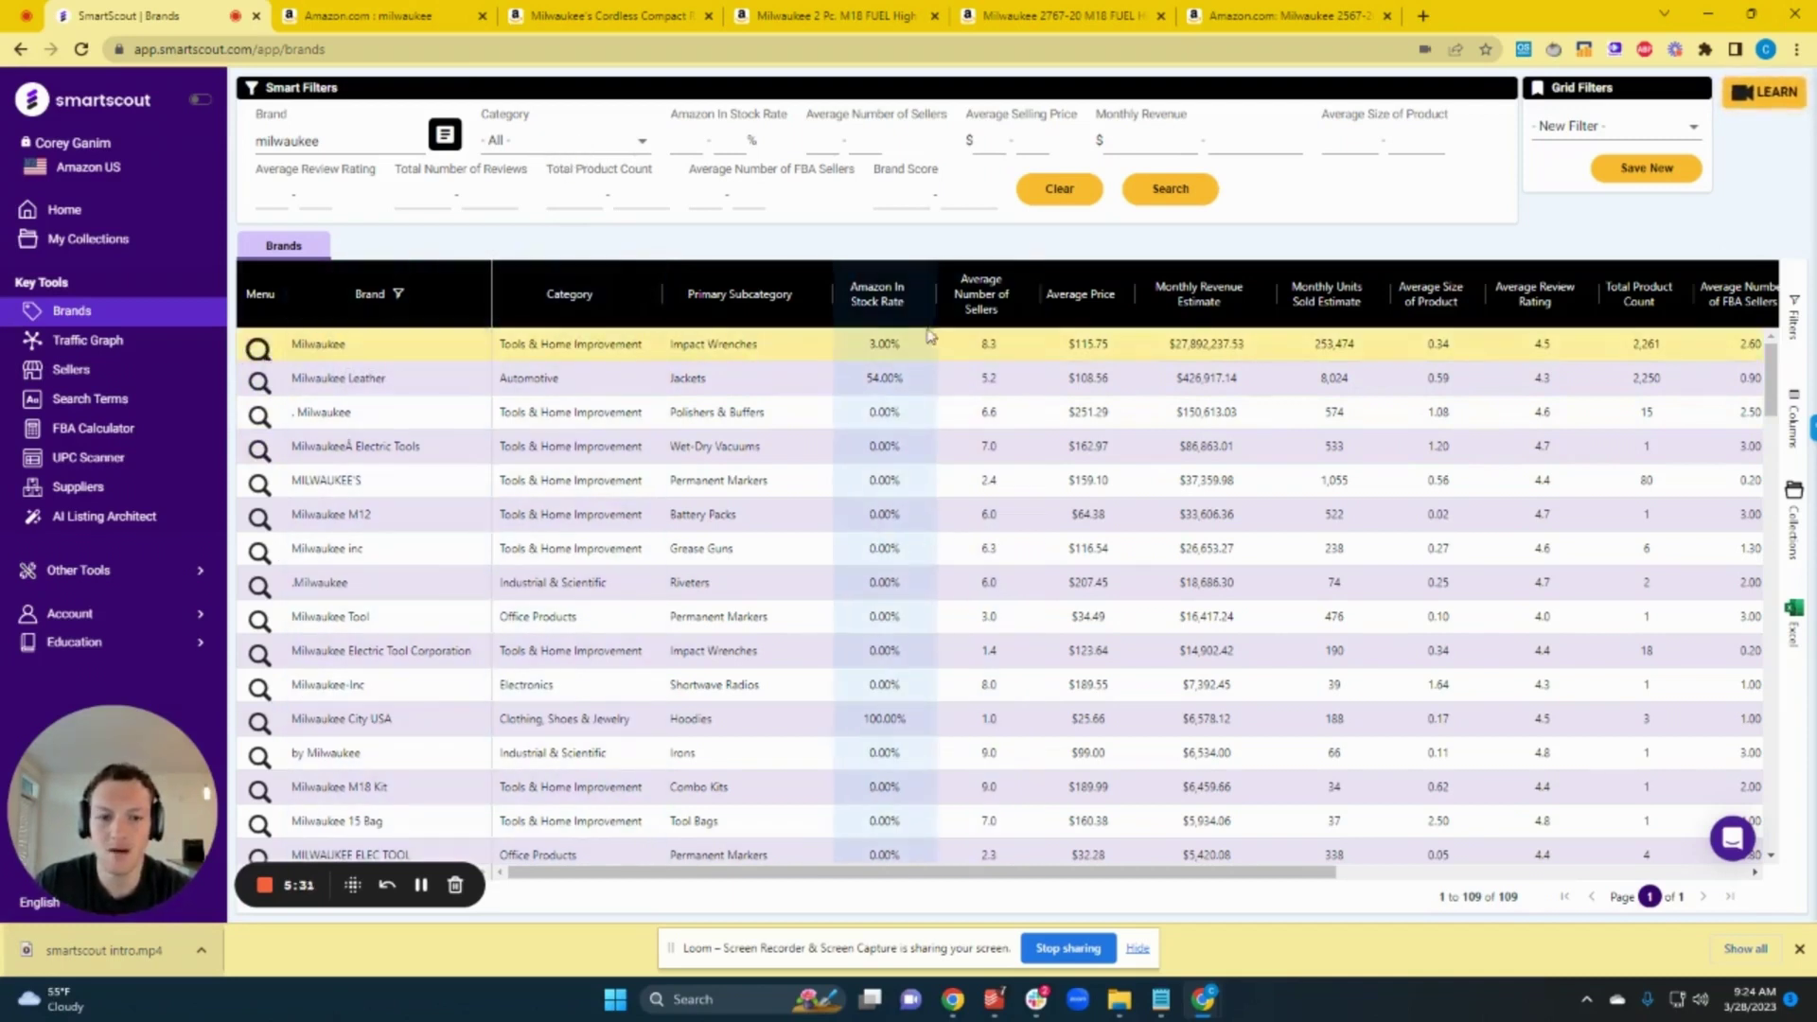
pyautogui.moveTo(328, 140); pyautogui.dragTo(173, 151)
pyautogui.click(322, 137)
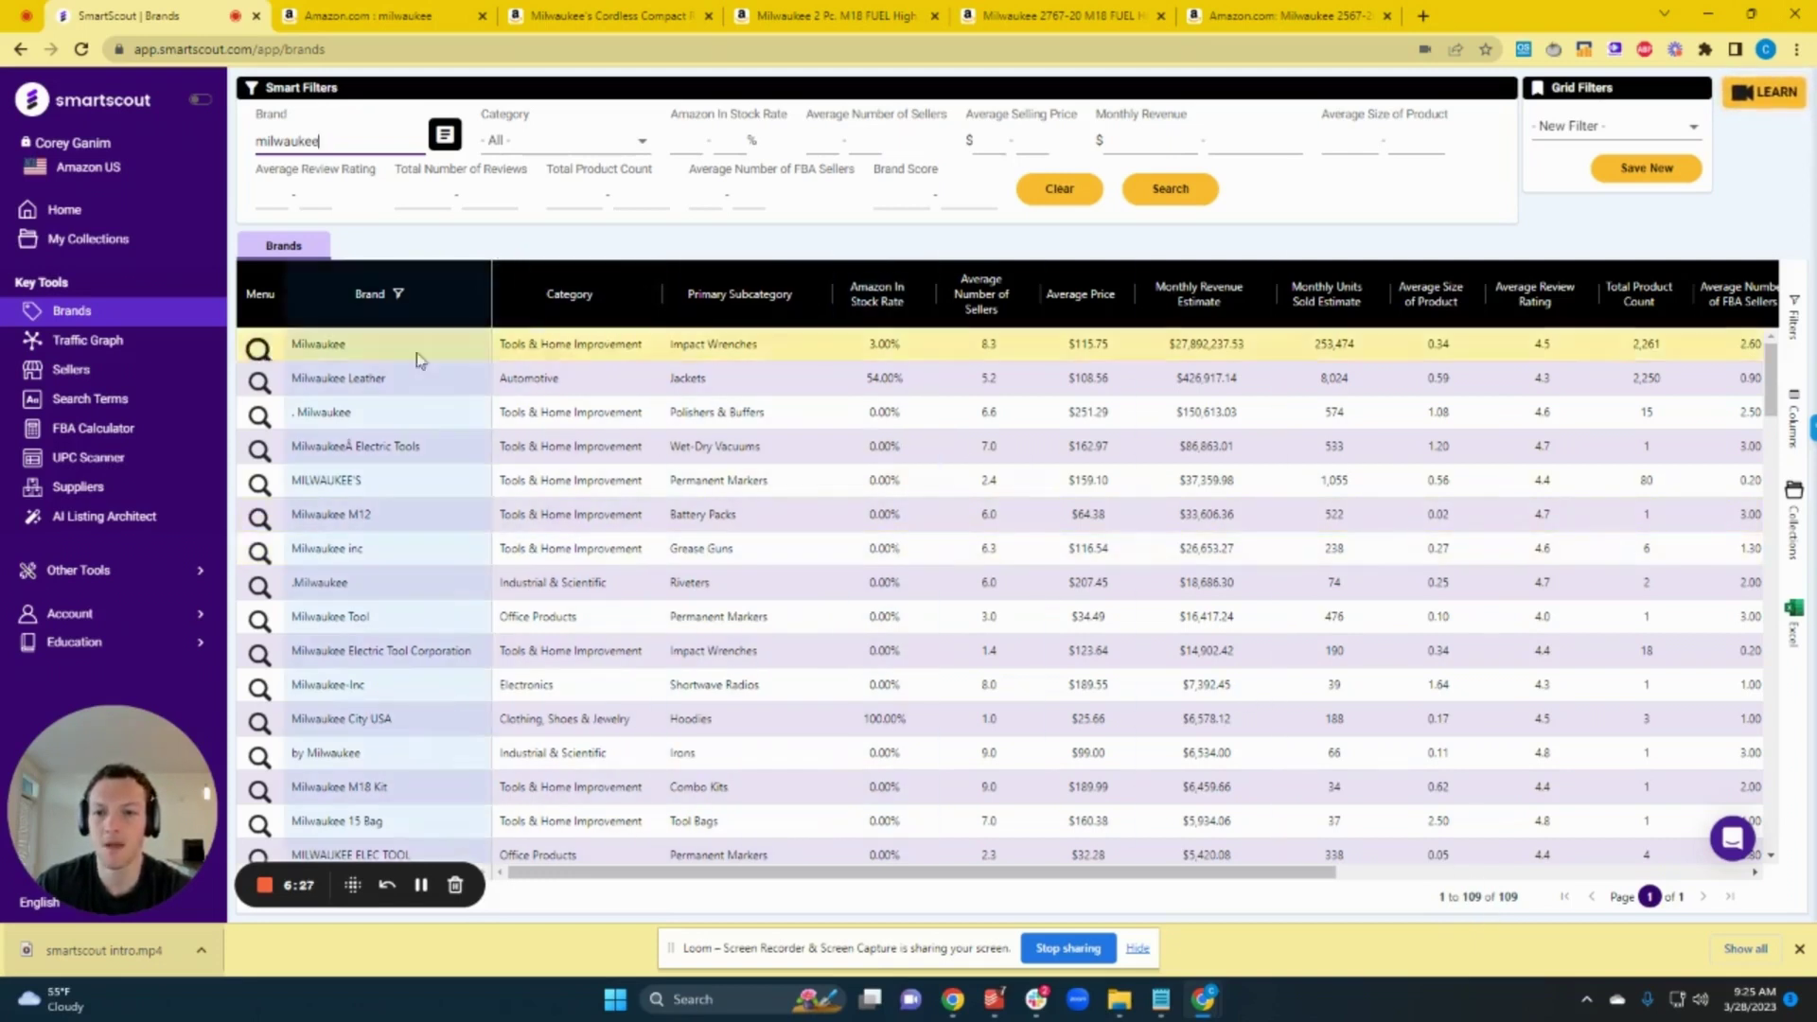
# - View the Milwaukee Leather brand's products on Amazon from the brand list, then close that page
pyautogui.click(370, 384)
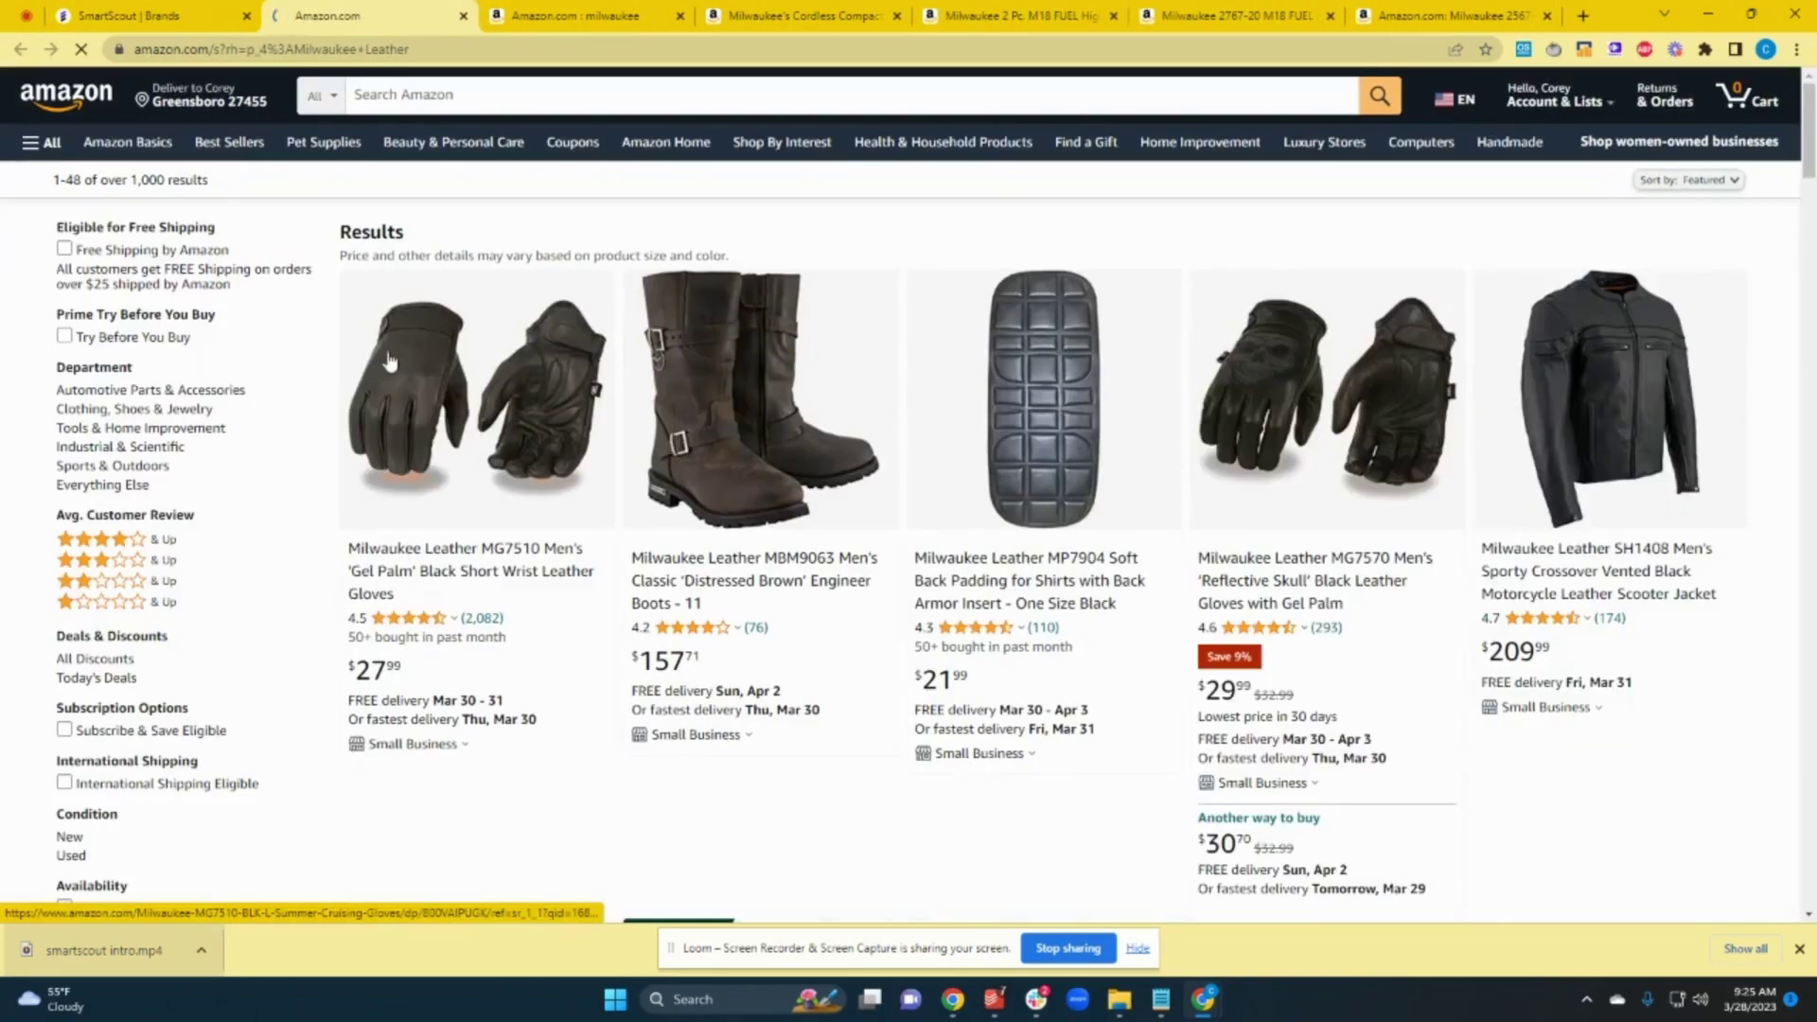
pyautogui.moveTo(837, 564)
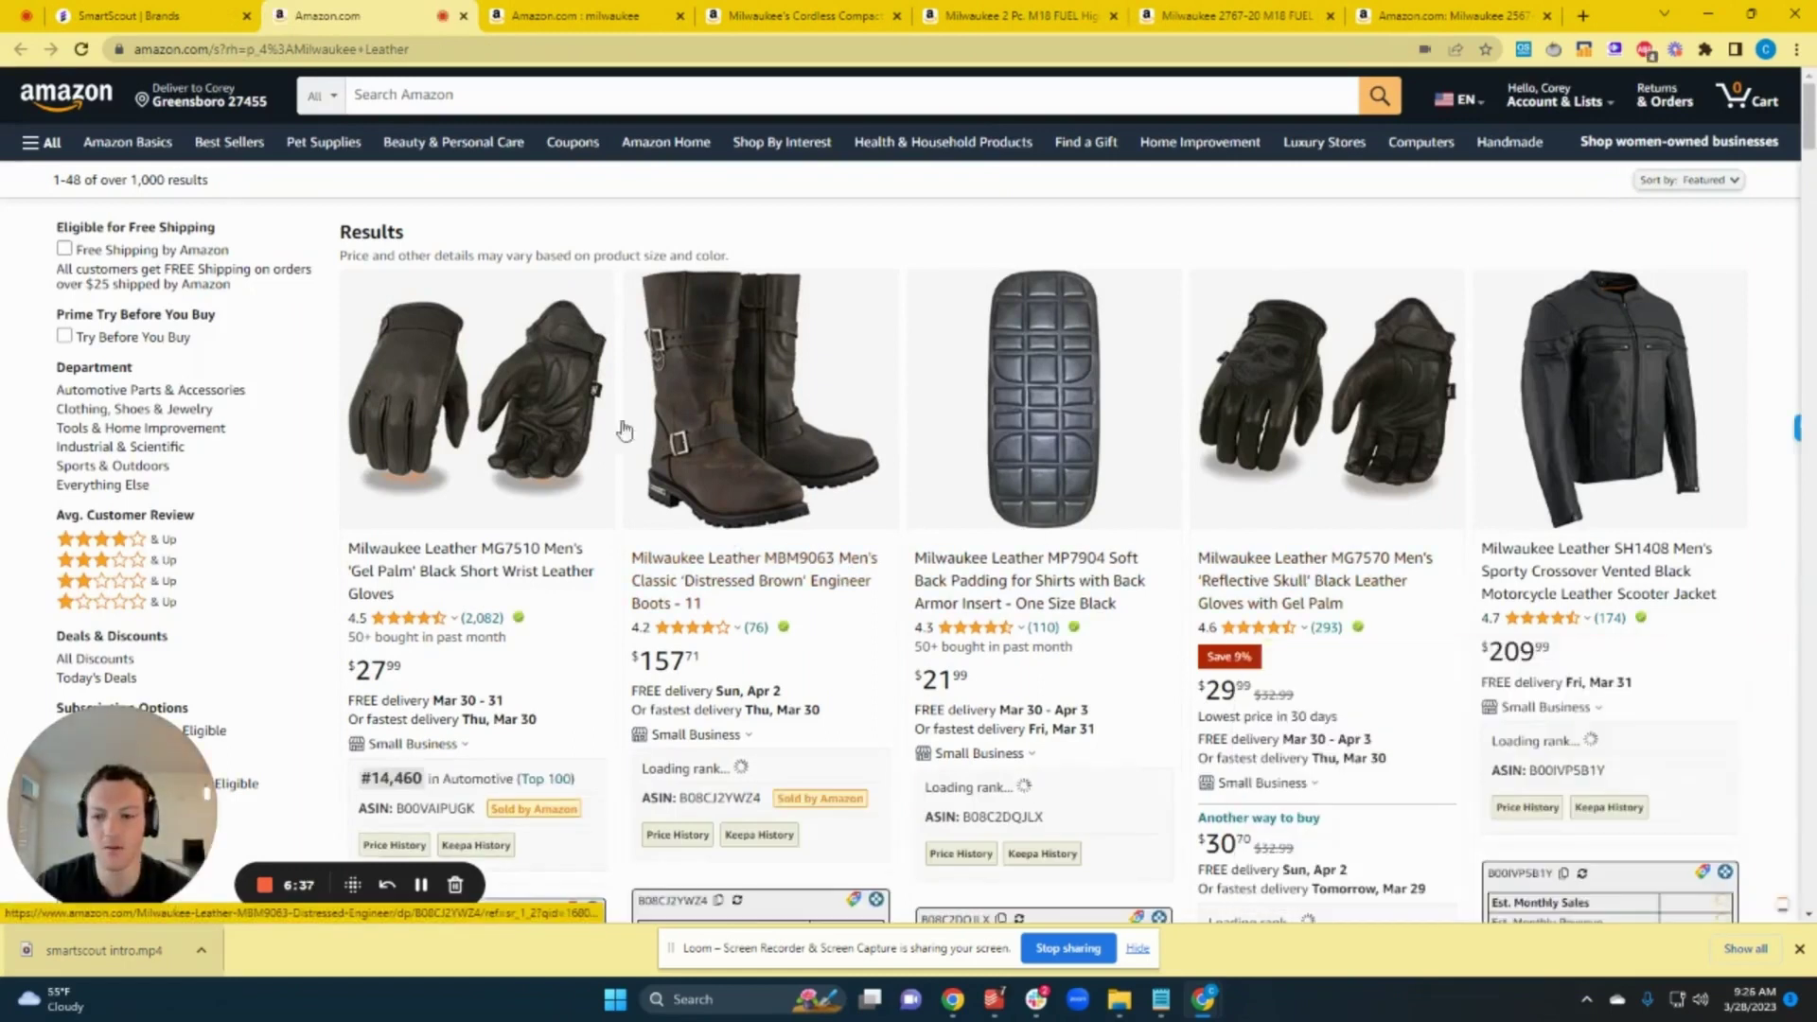
pyautogui.hotkey('ctrl', 'w')
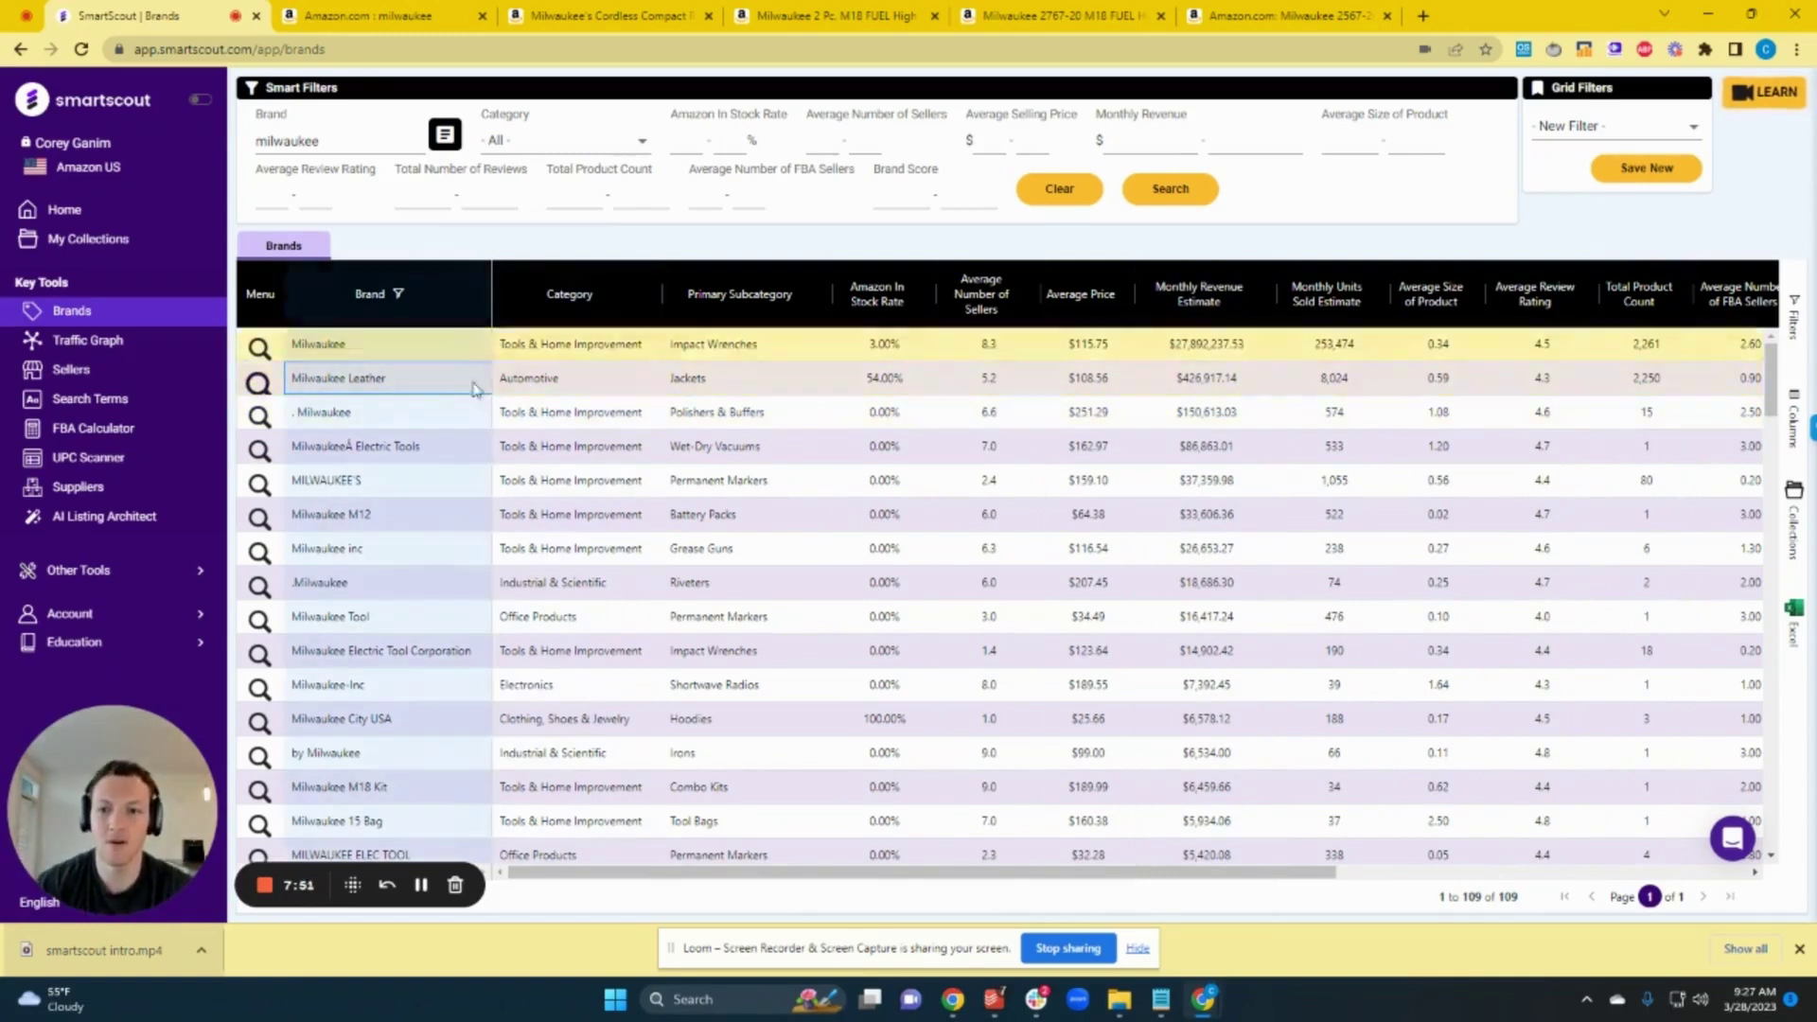
# - Check the milwaukee keyword in the earlier Amazon search and return to the SmartScout brand list
pyautogui.click(369, 17)
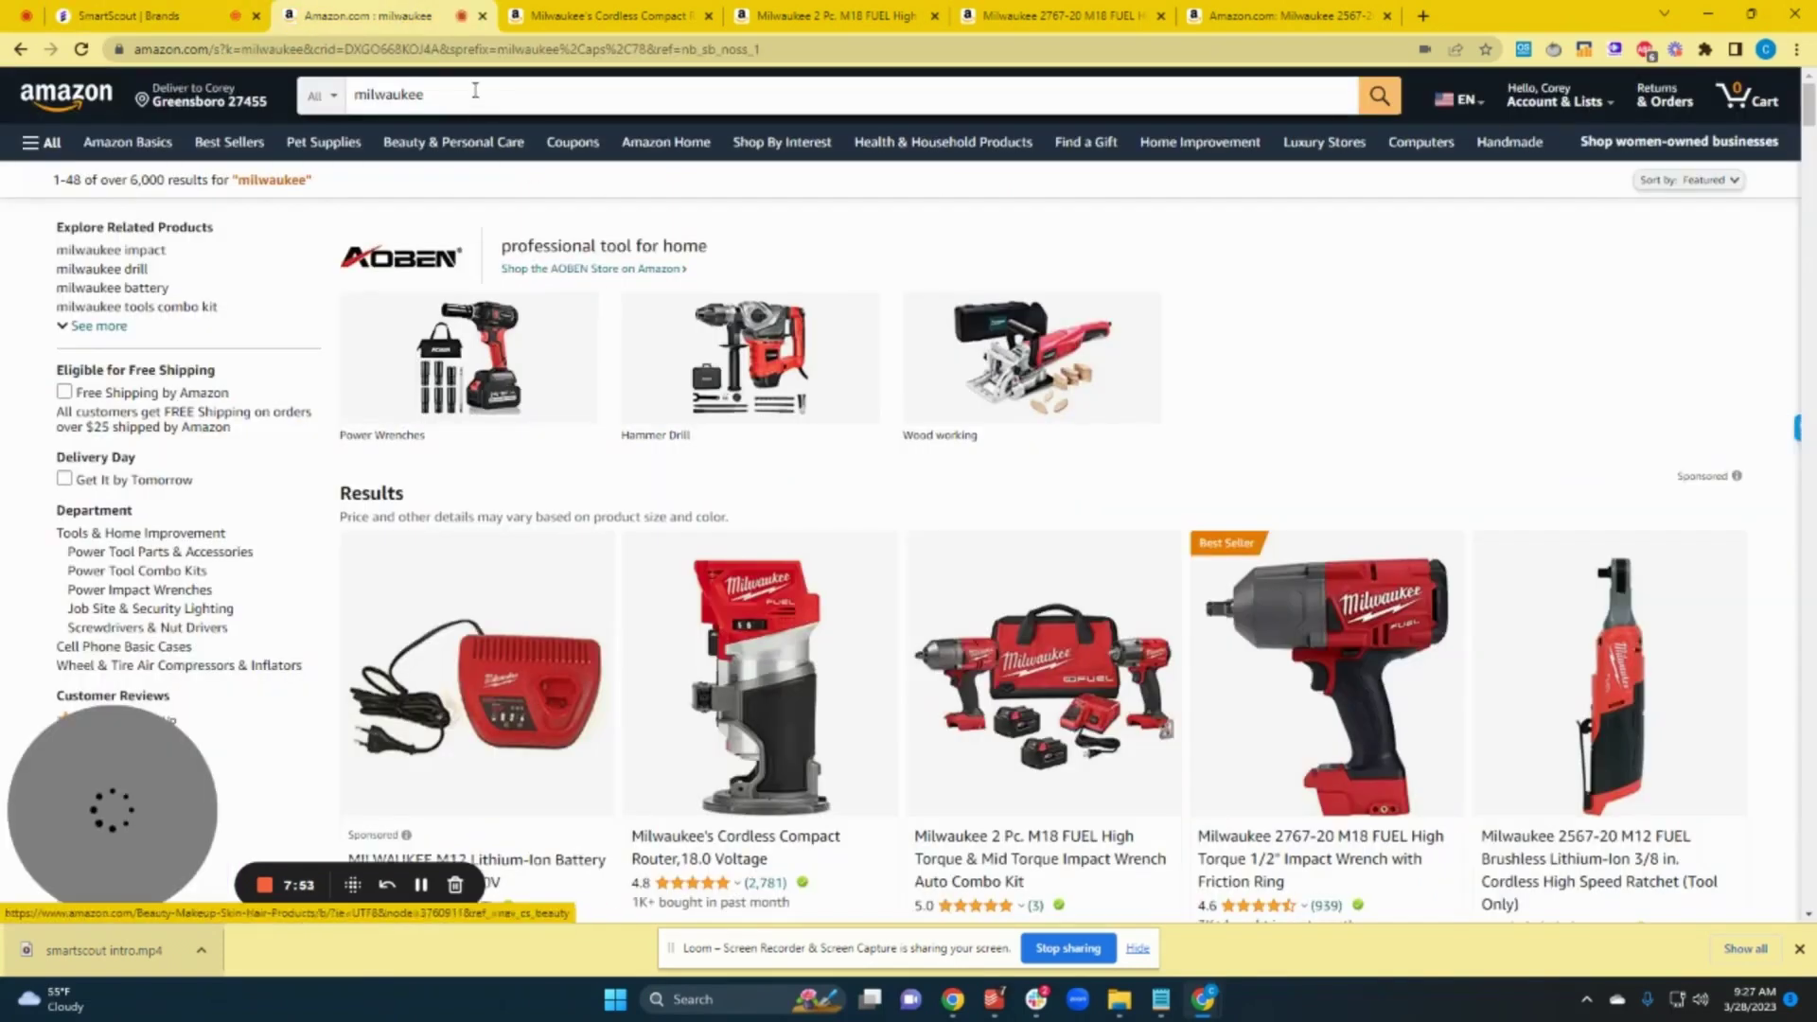
pyautogui.doubleClick(345, 95)
pyautogui.click(434, 89)
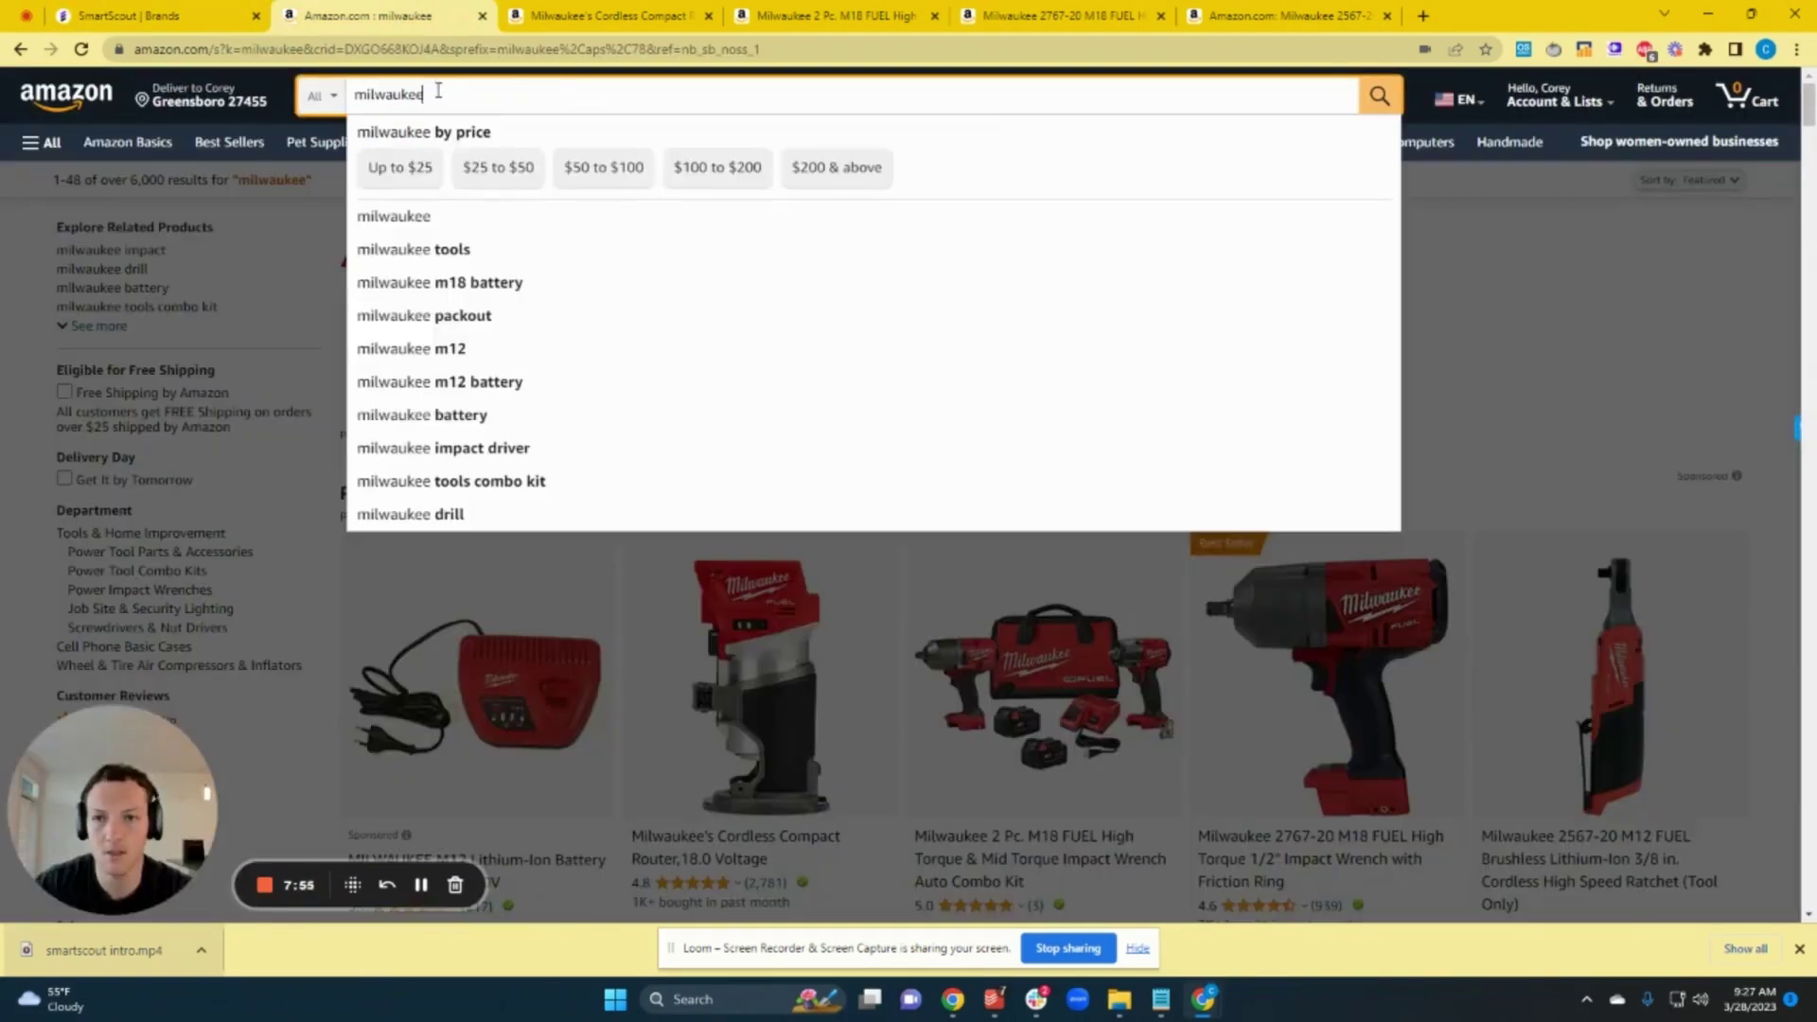
pyautogui.click(132, 16)
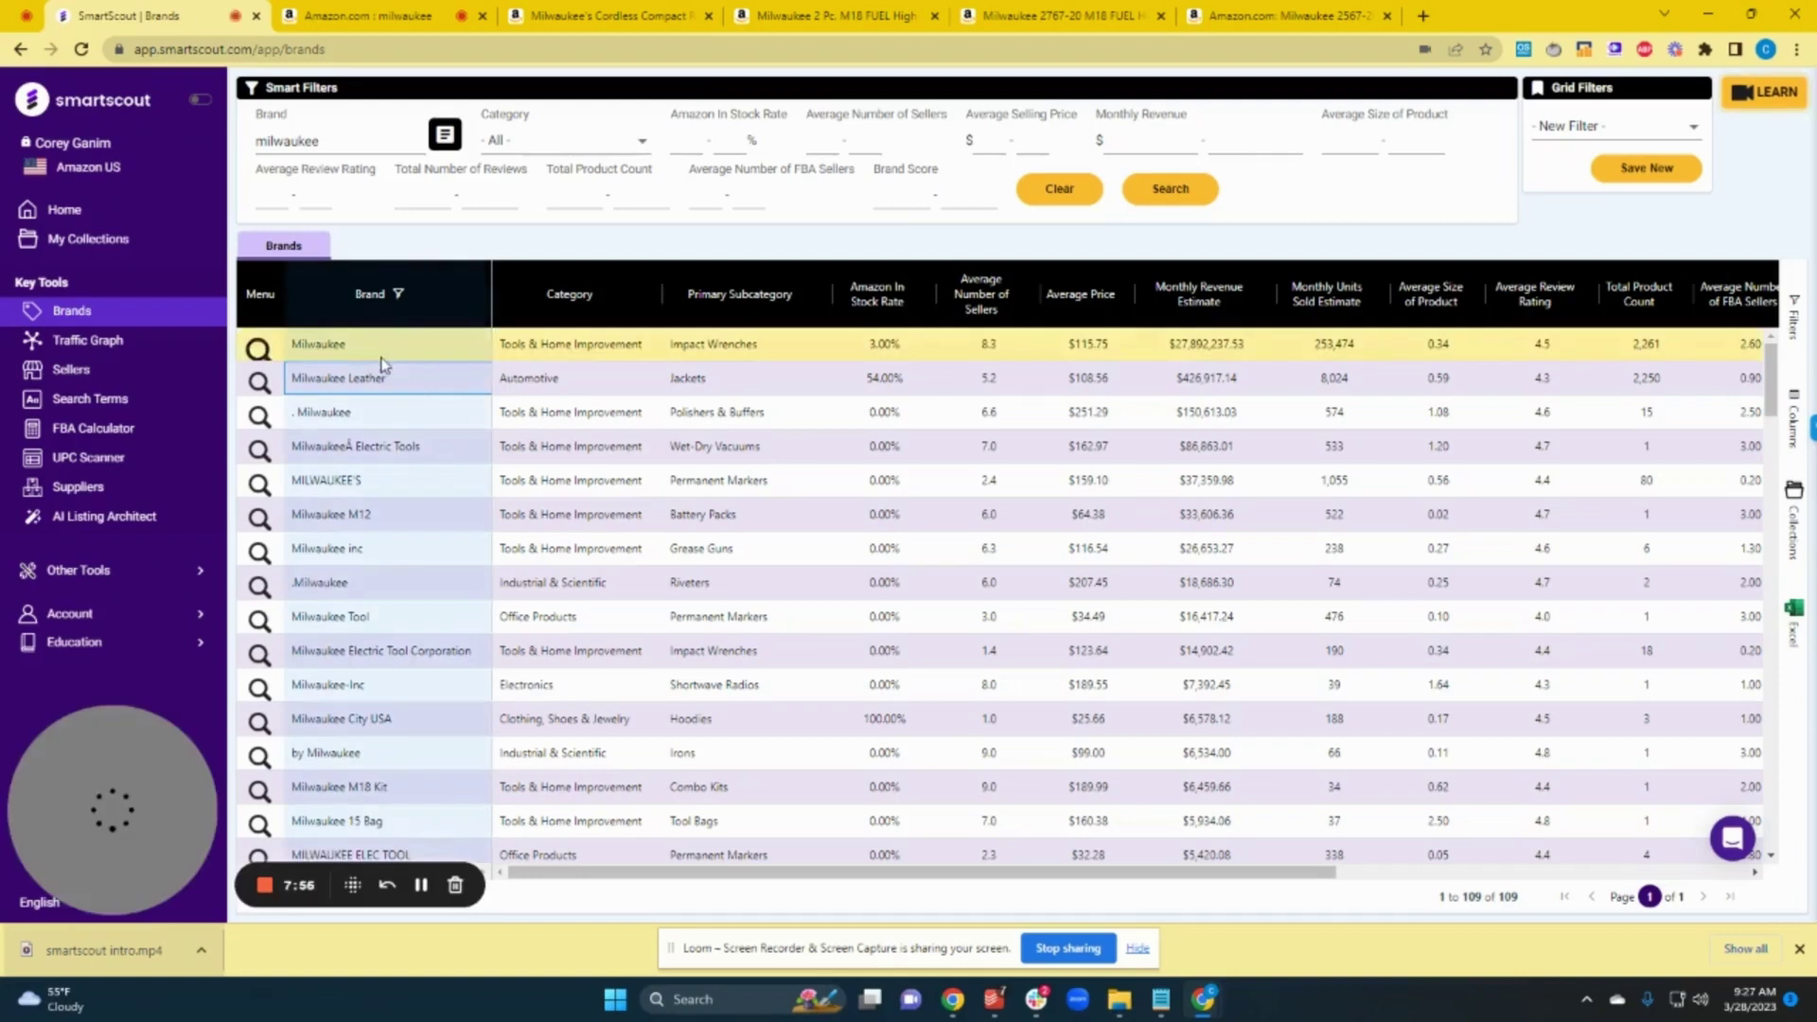
# - Open the ". Milwaukee" brand's products on Amazon and examine their sales ranks, monthly sales estimates, FBA seller counts and price history
pyautogui.click(322, 416)
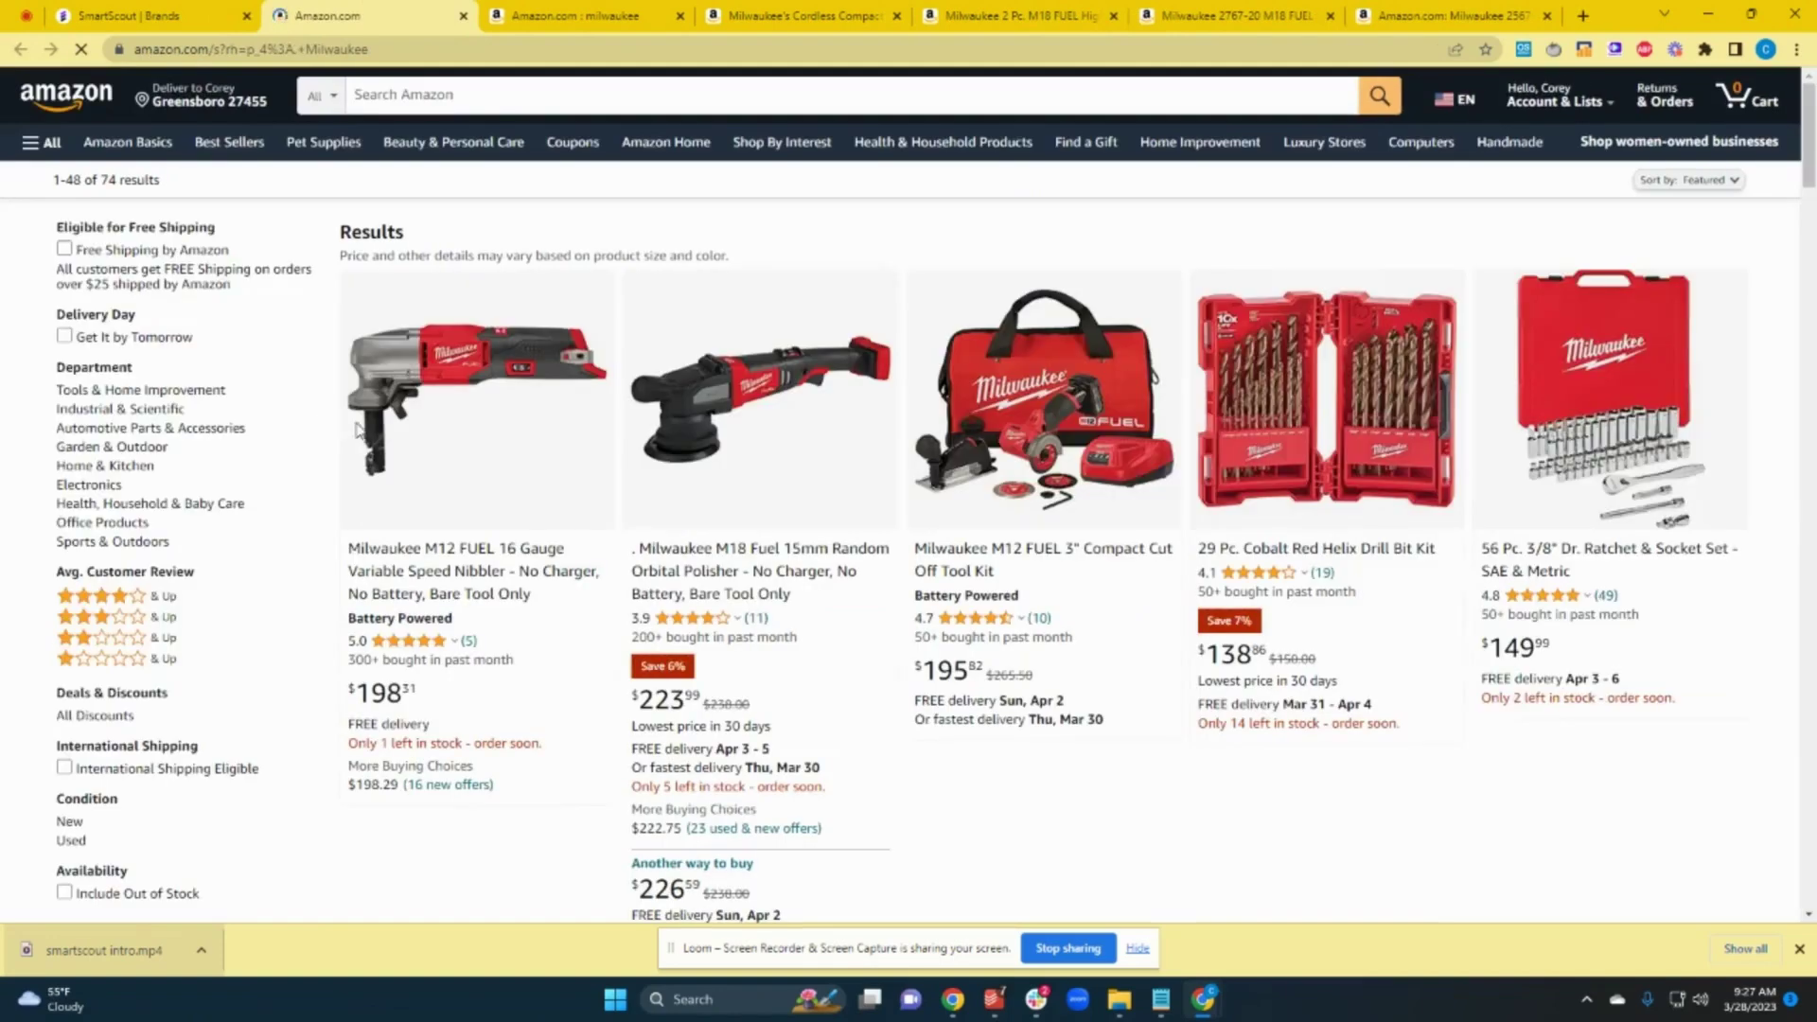
pyautogui.scroll(-1, 331, 544)
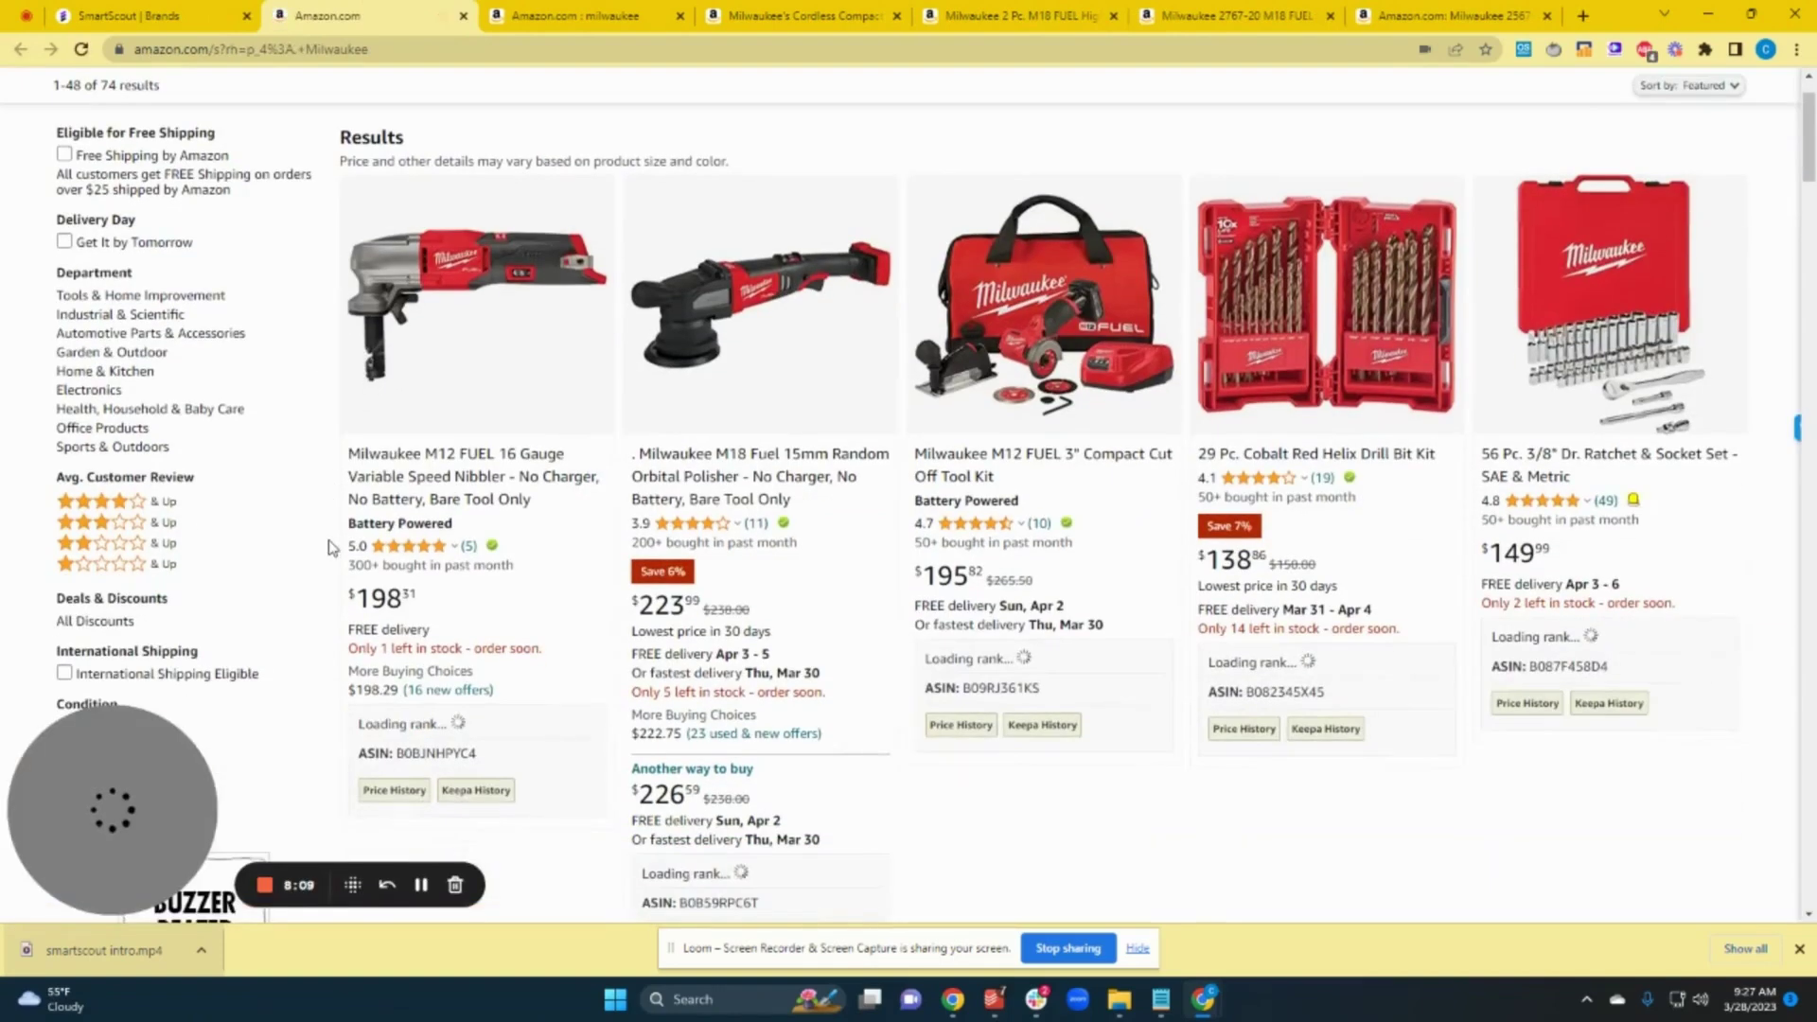
pyautogui.scroll(-2, 331, 547)
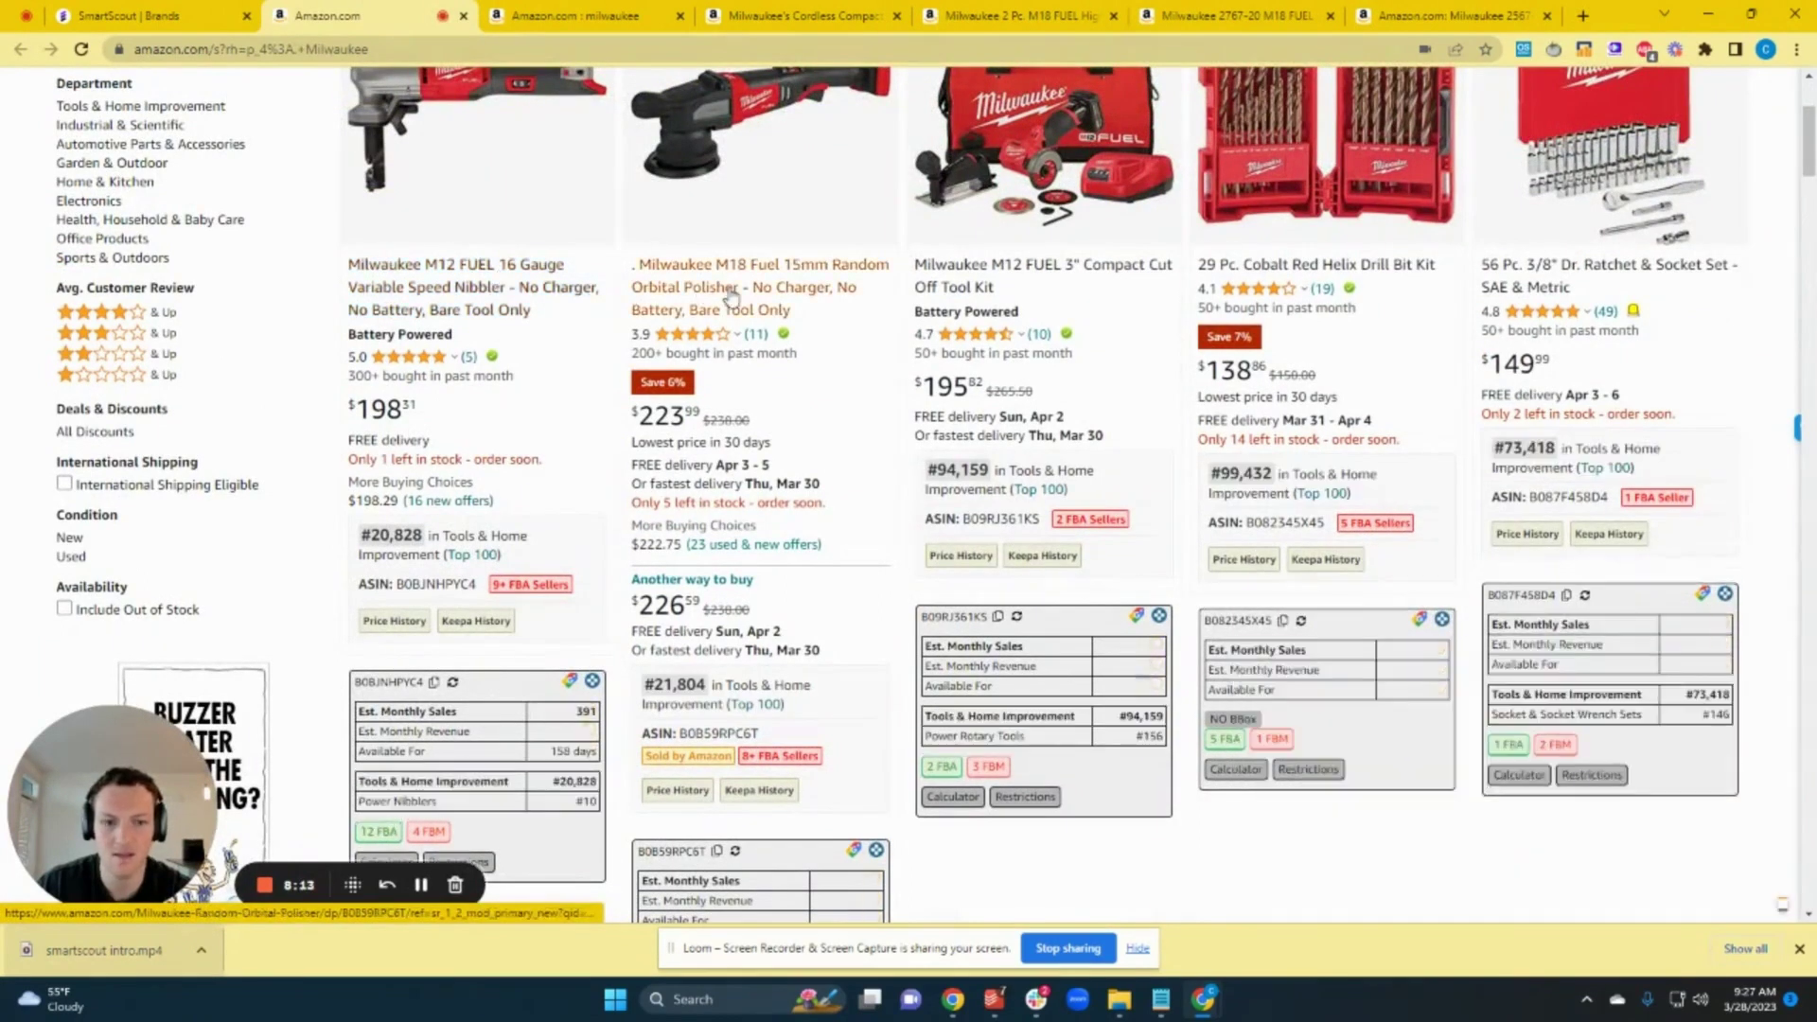
pyautogui.moveTo(986, 274)
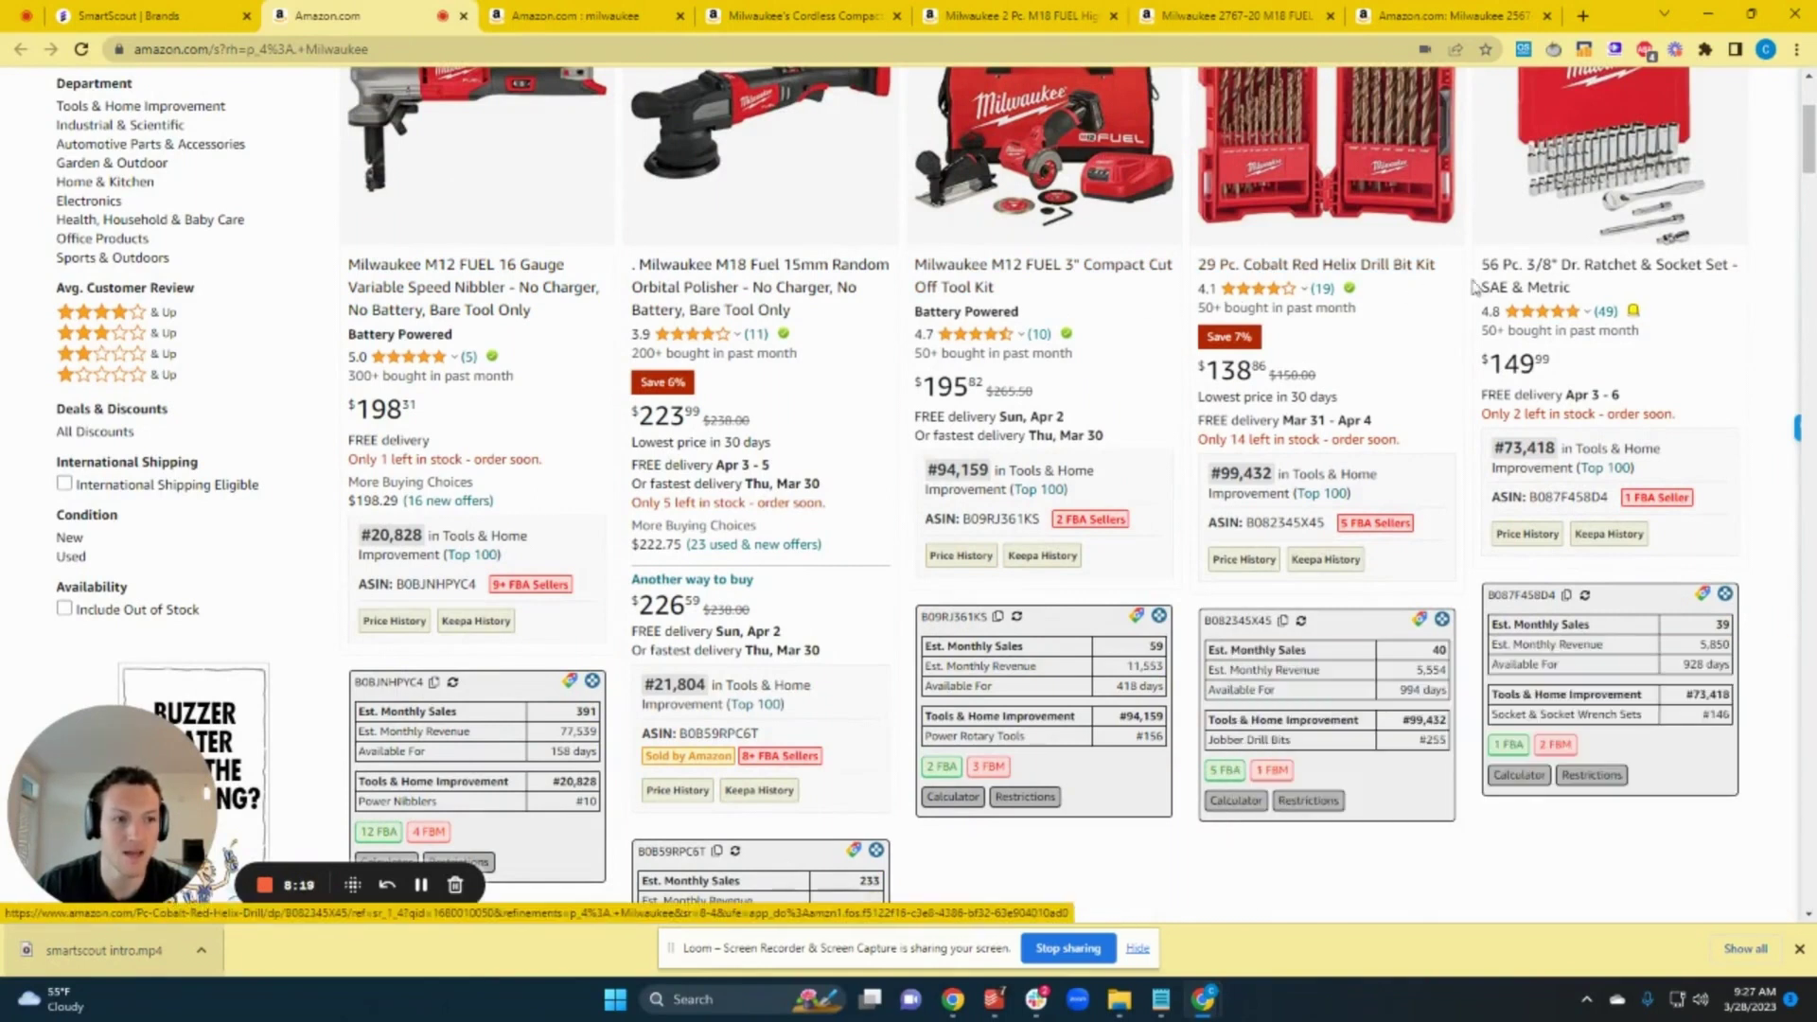
pyautogui.moveTo(1511, 279)
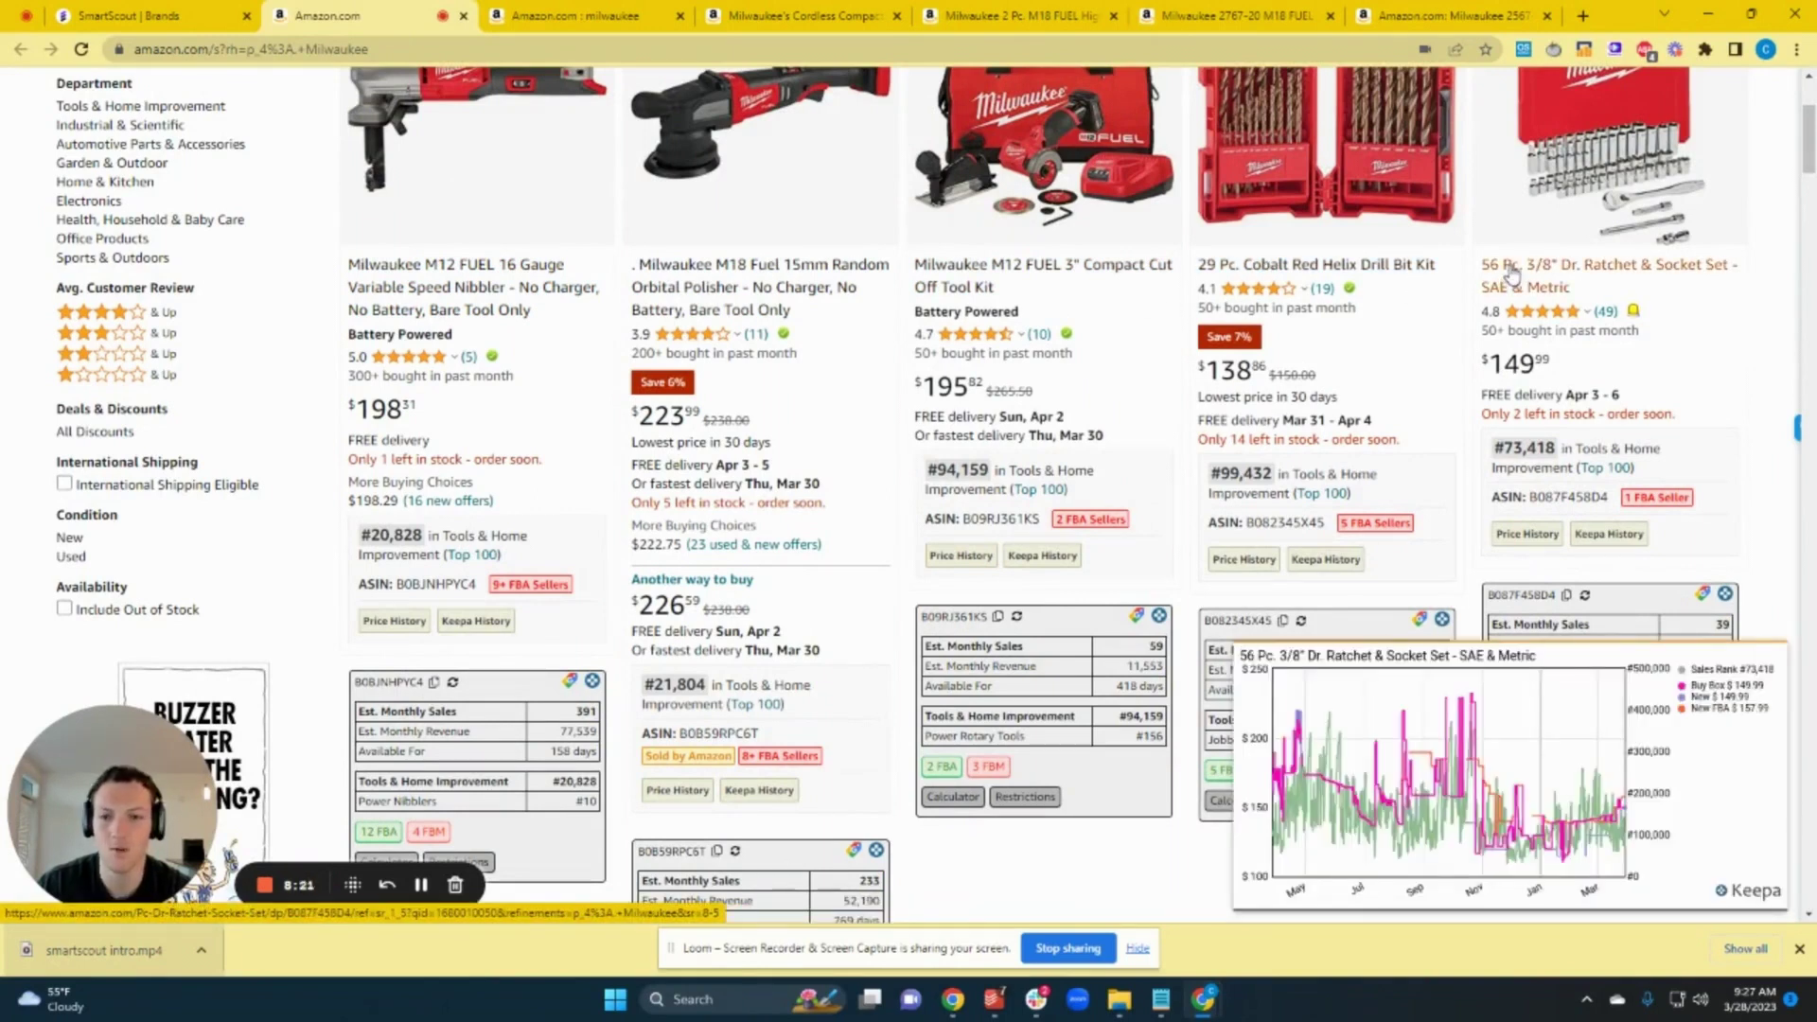
pyautogui.scroll(-5, 823, 527)
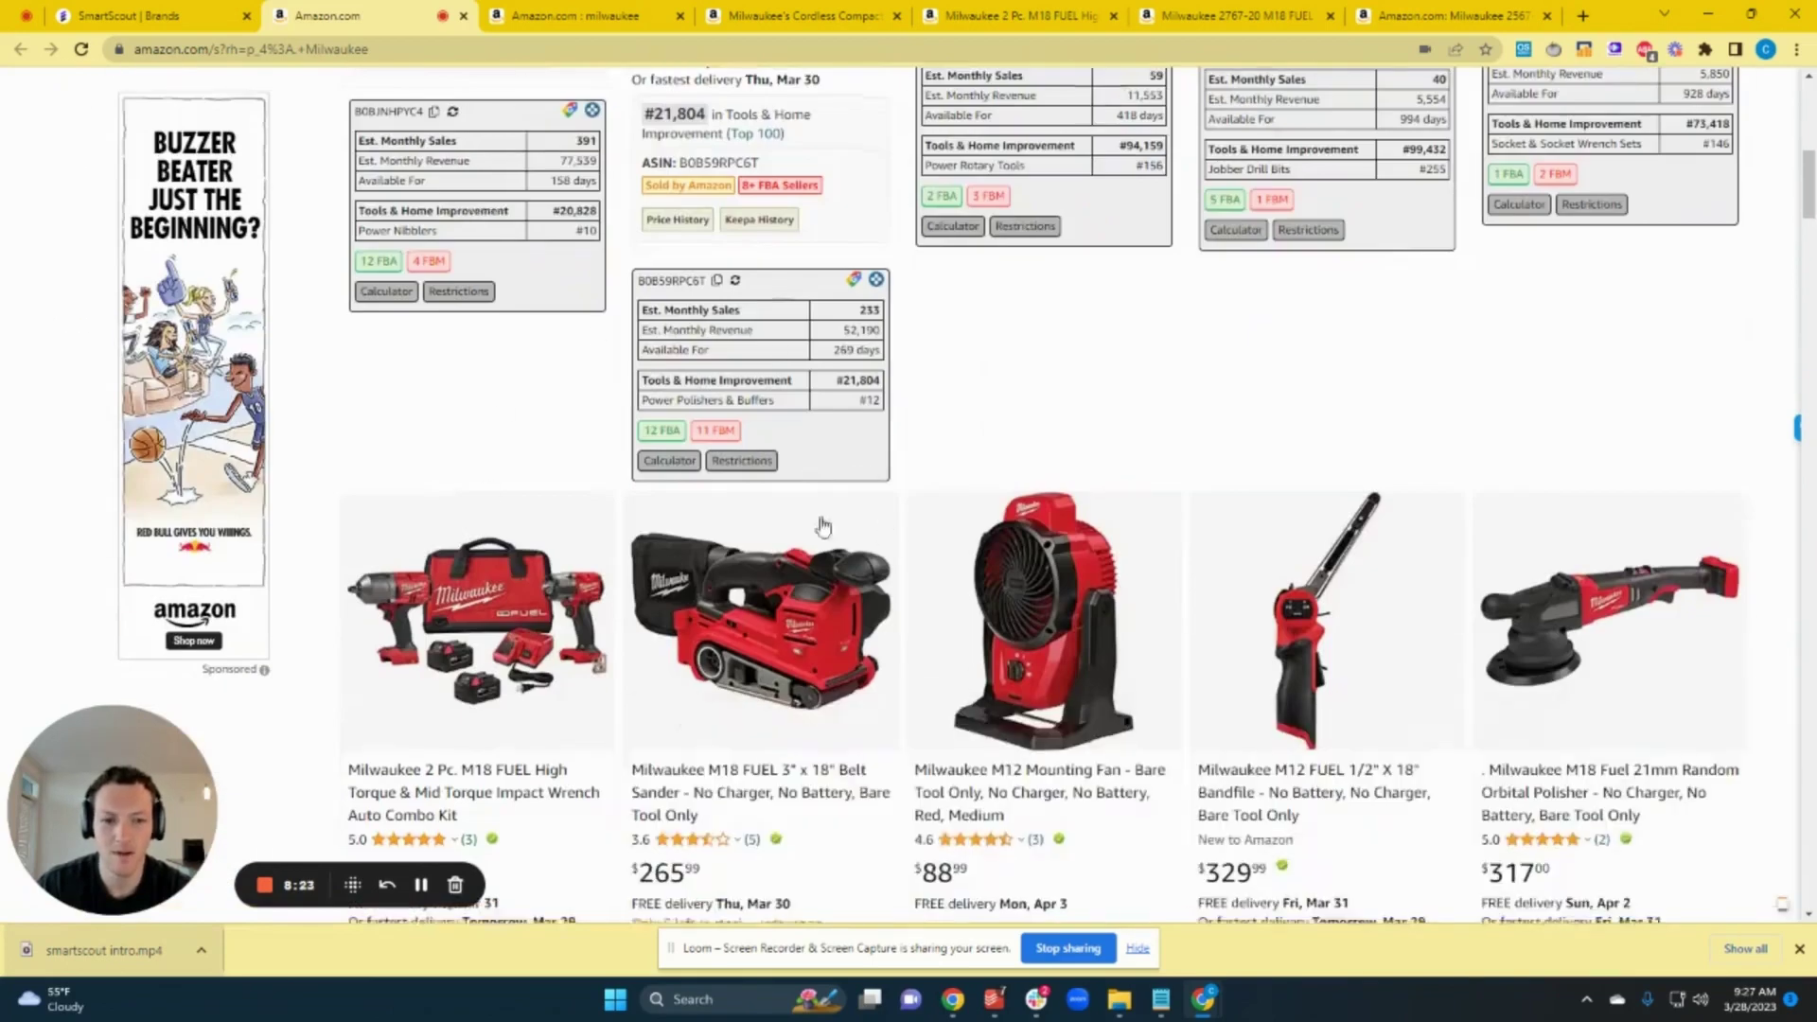
pyautogui.scroll(-5, 823, 527)
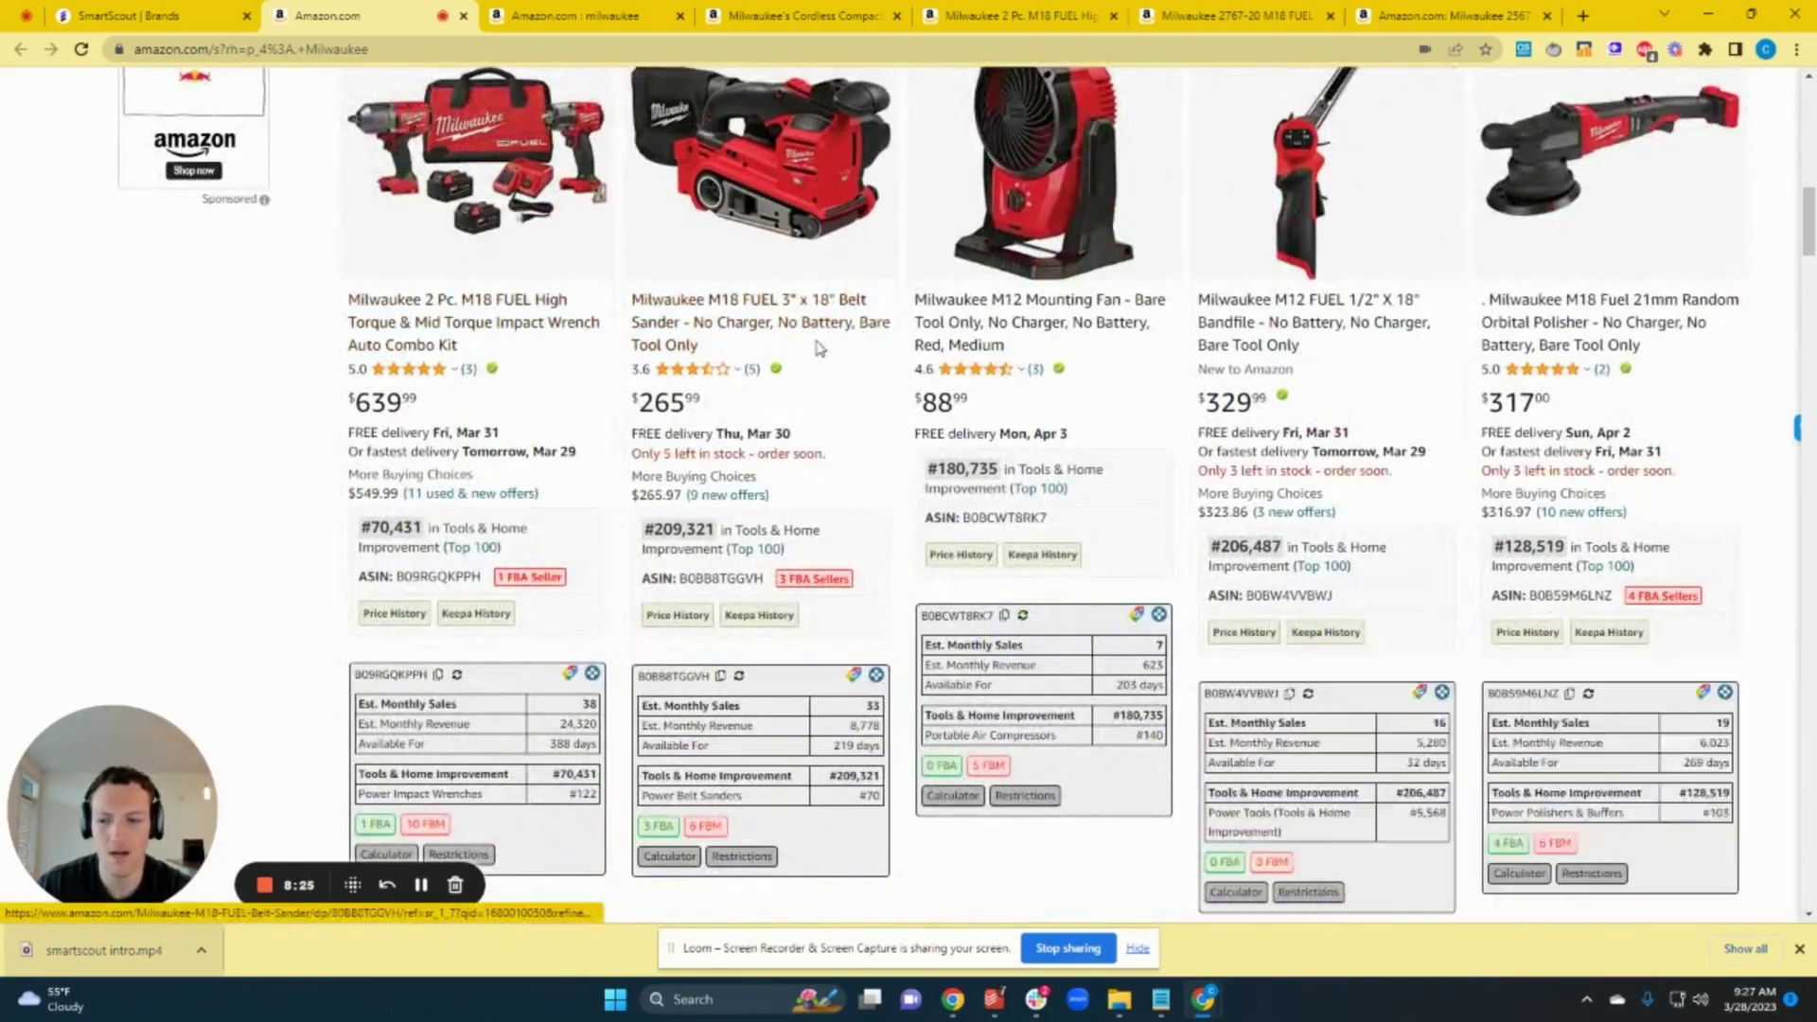
pyautogui.scroll(-5, 804, 378)
pyautogui.scroll(2, 799, 391)
# - Compare the SmartScout brand list with the open Amazon keyword search for milwaukee, ending on the brand list
pyautogui.hotkey('ctrl', 'shift', 'Tab')
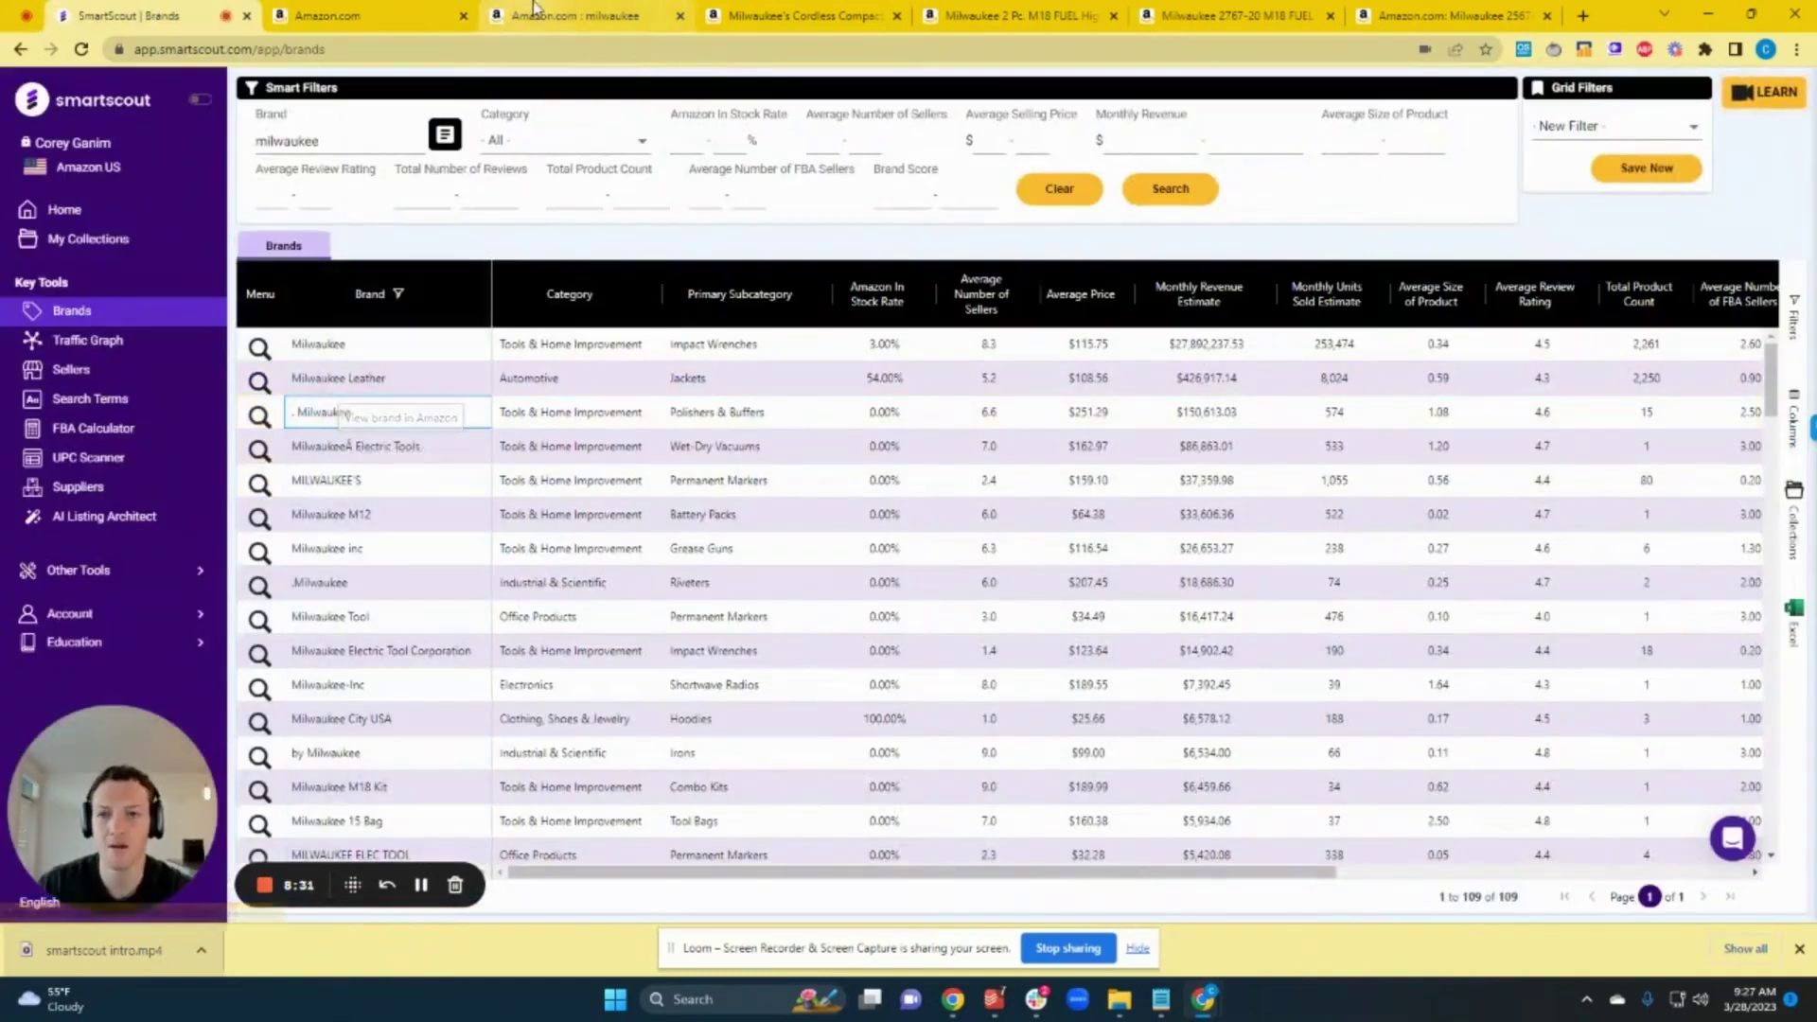
pyautogui.click(577, 16)
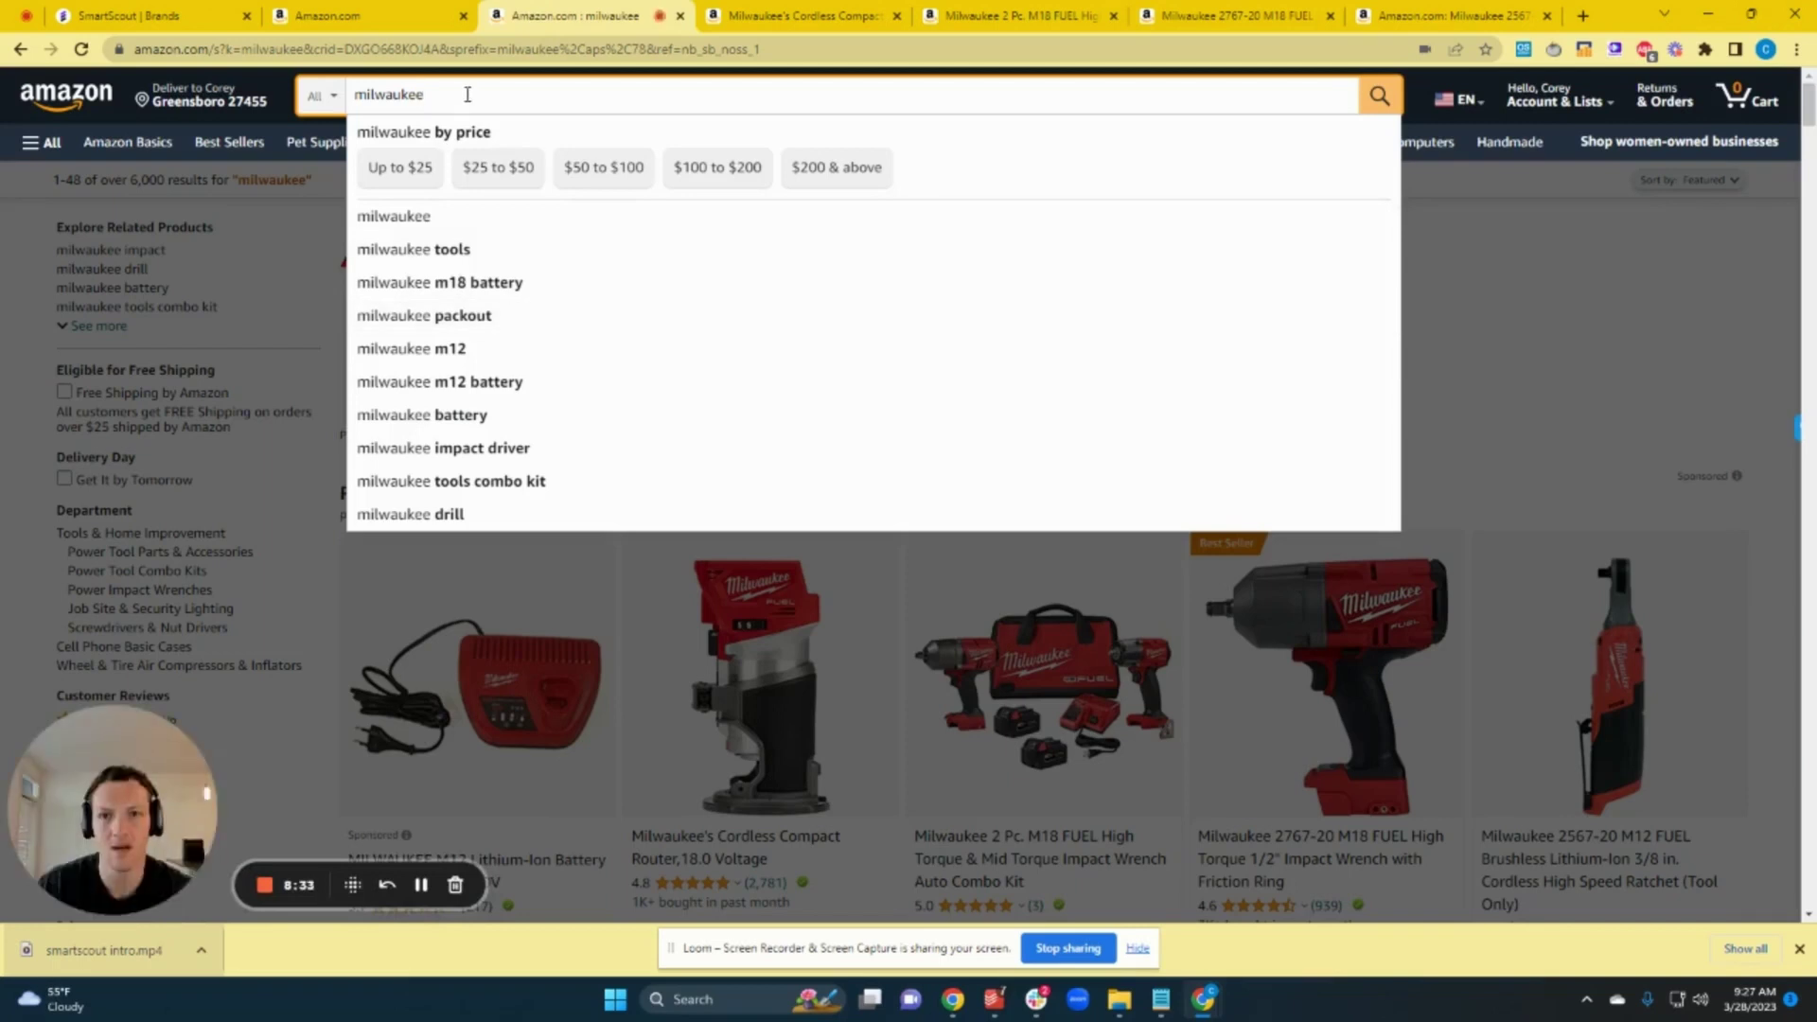
pyautogui.click(142, 16)
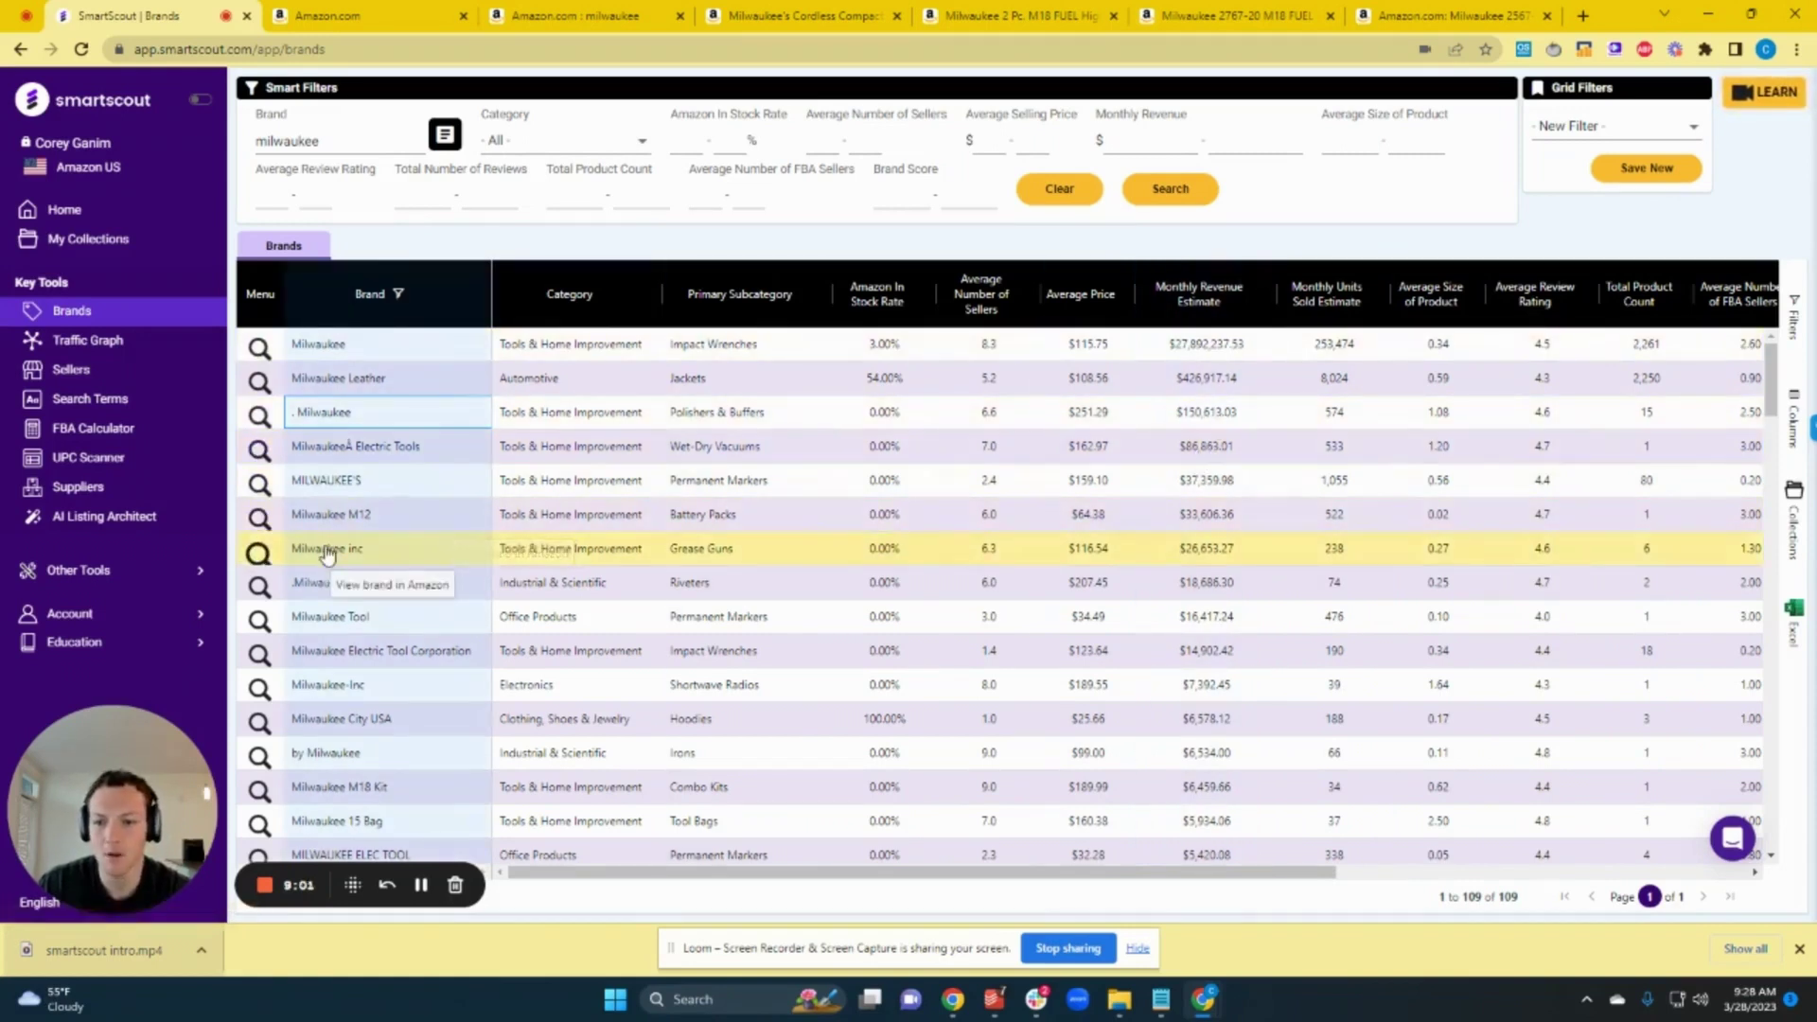
# - Look through the milwaukee brand variations and examine their monthly revenue estimates and Amazon in-stock rates
pyautogui.scroll(-1, 329, 528)
pyautogui.scroll(1, 326, 397)
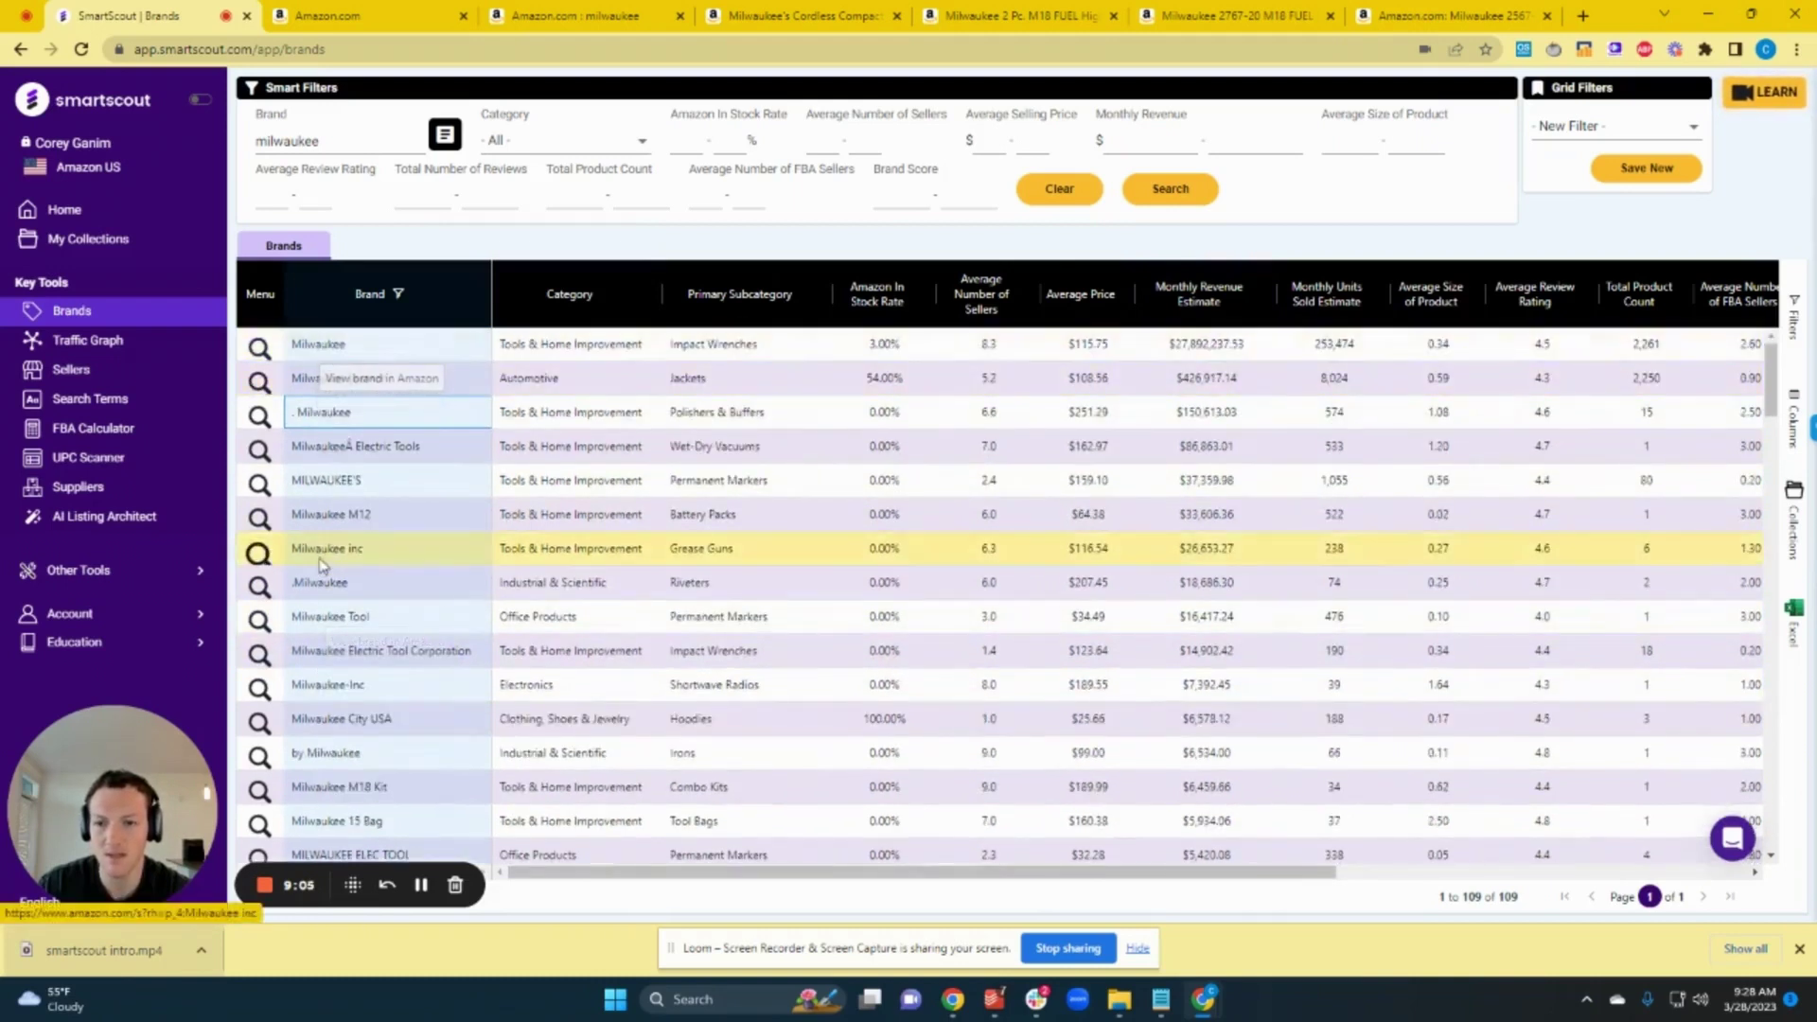
pyautogui.scroll(-3, 336, 568)
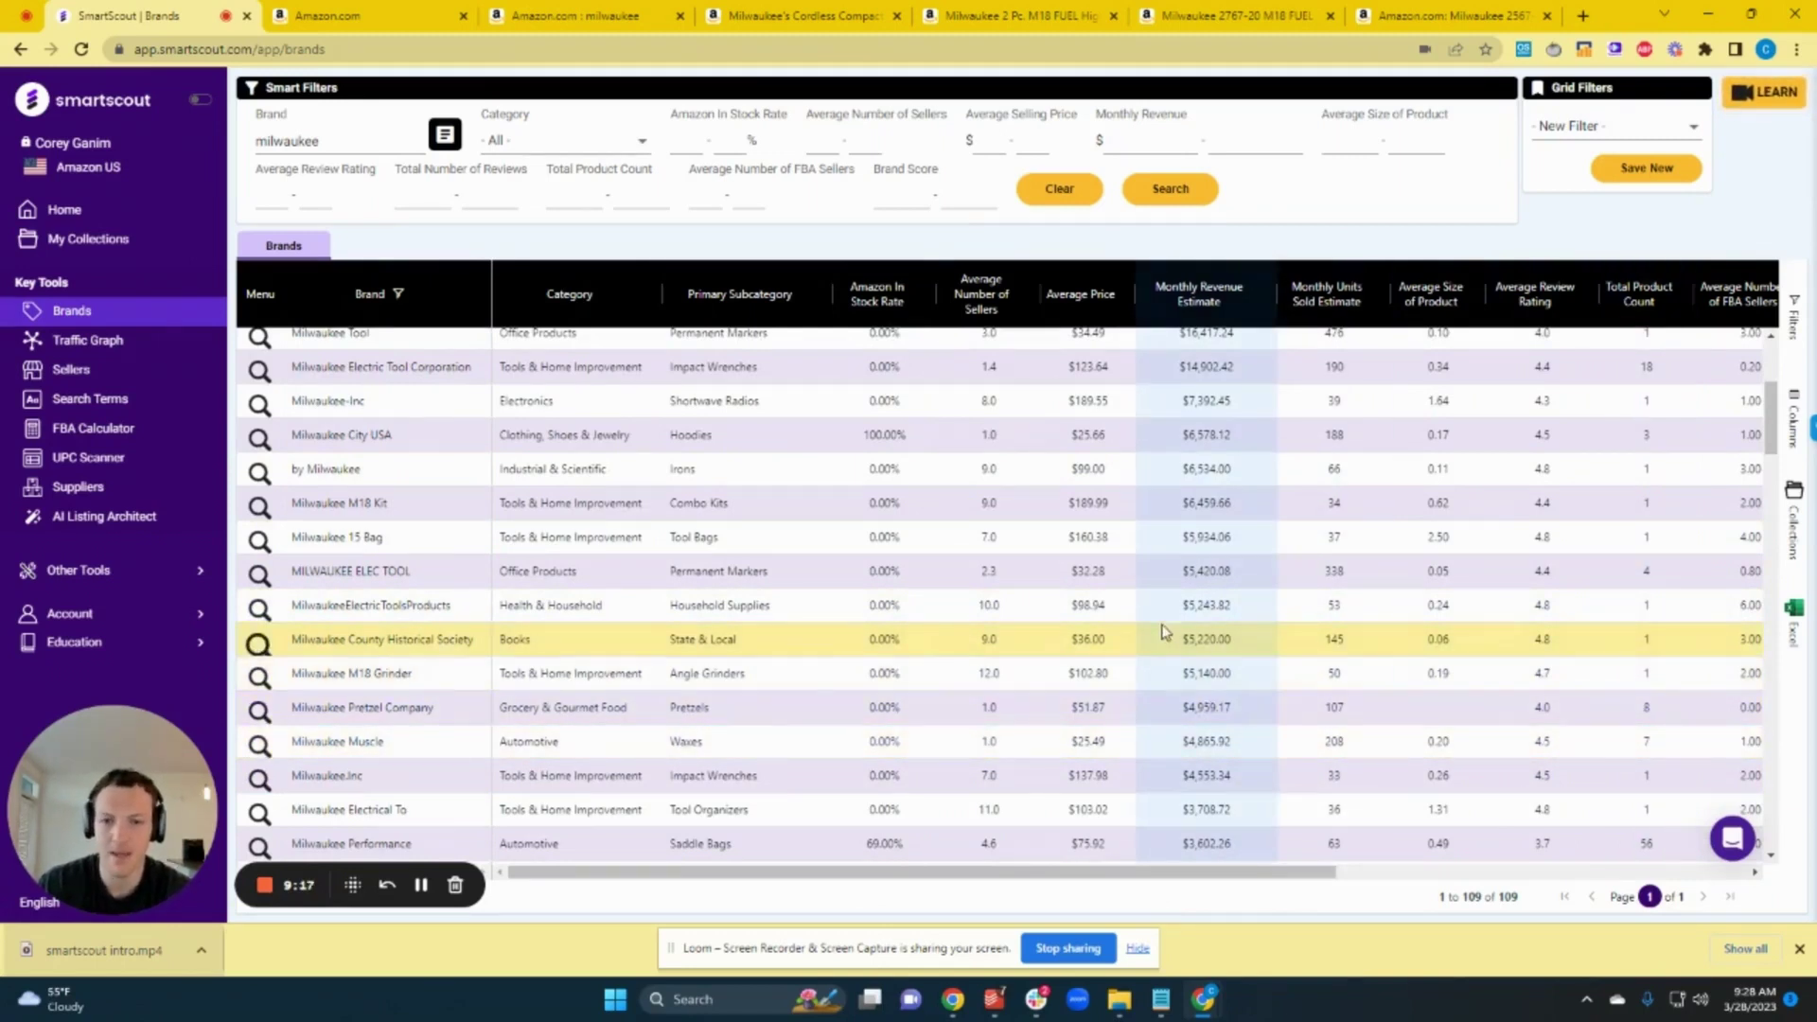
pyautogui.scroll(3, 1165, 632)
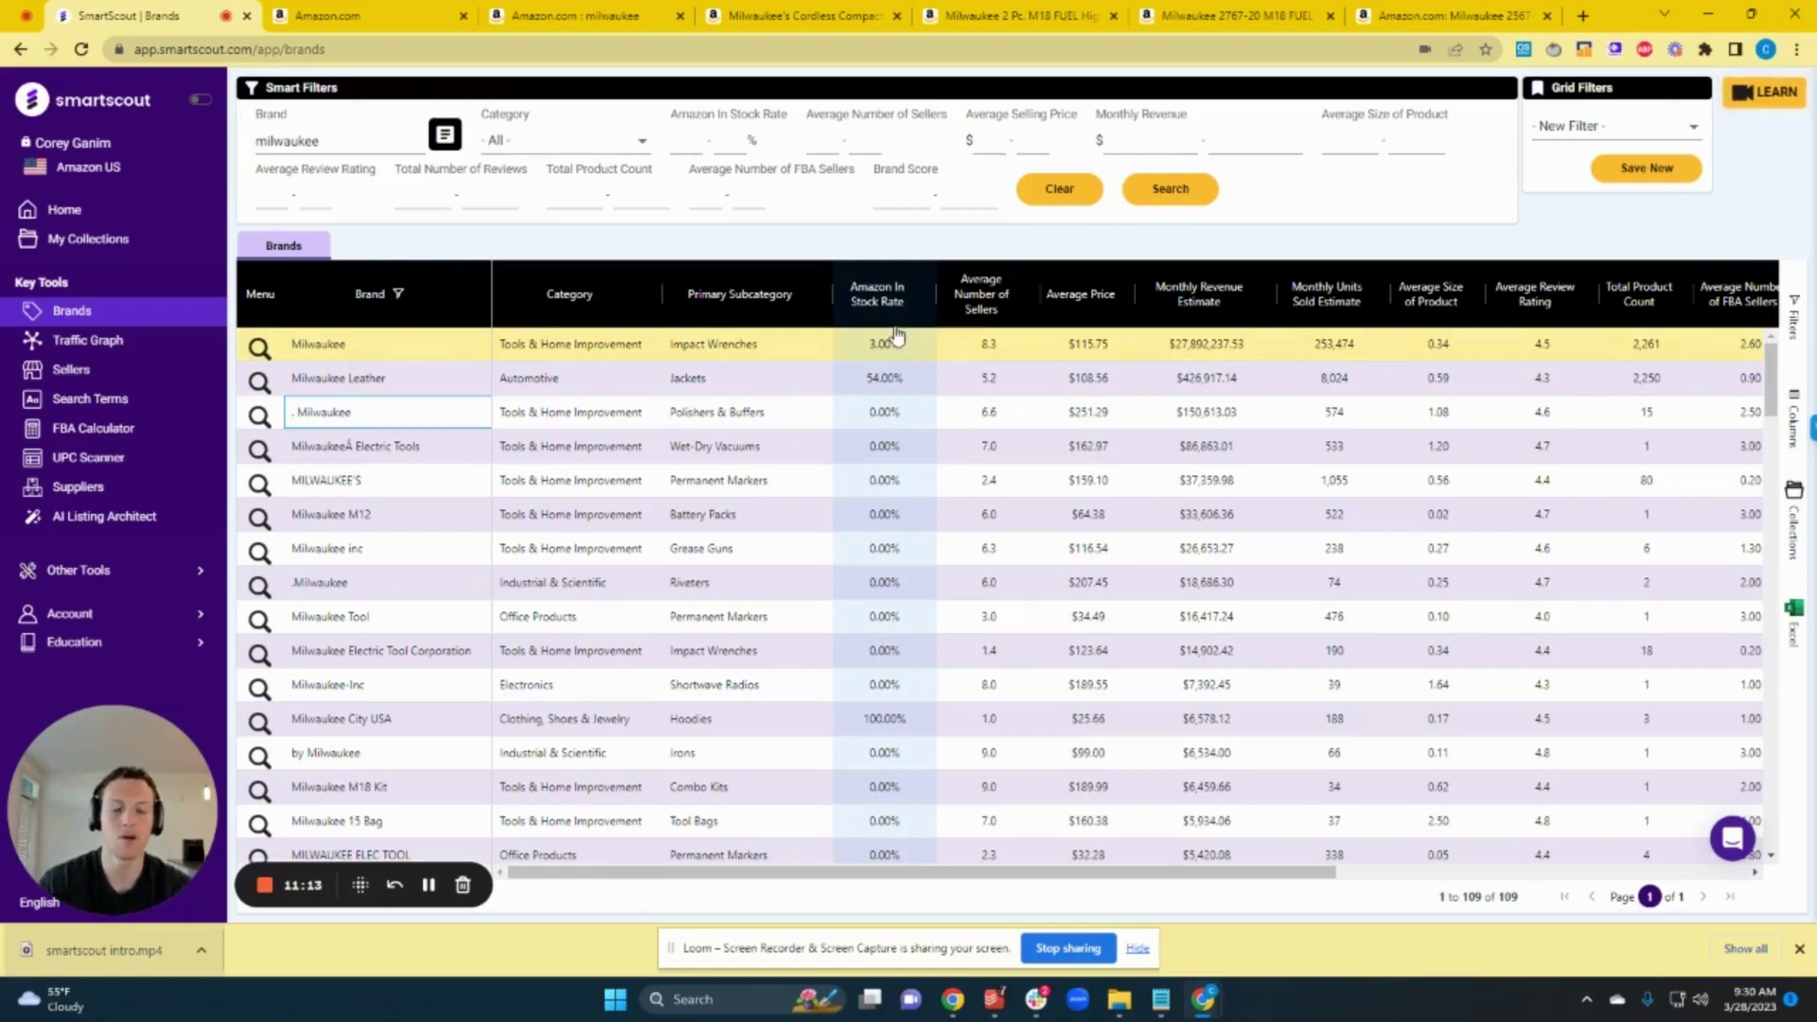
pyautogui.moveTo(892, 293)
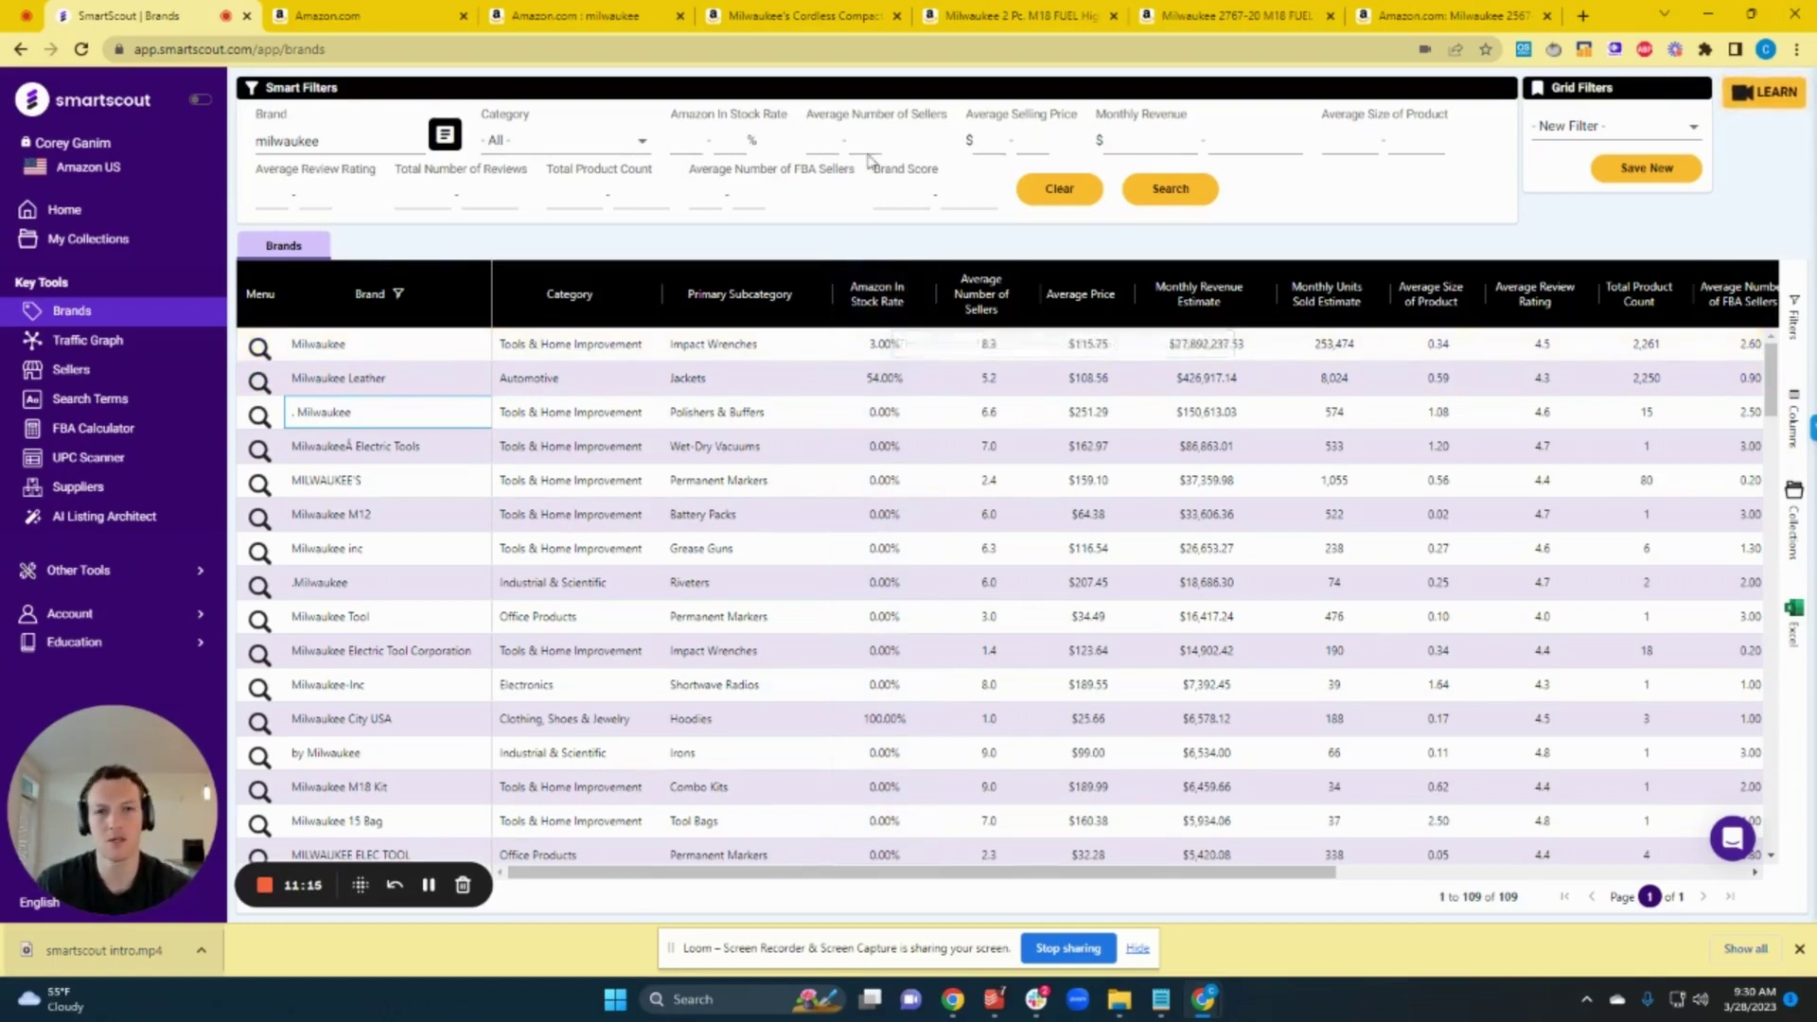